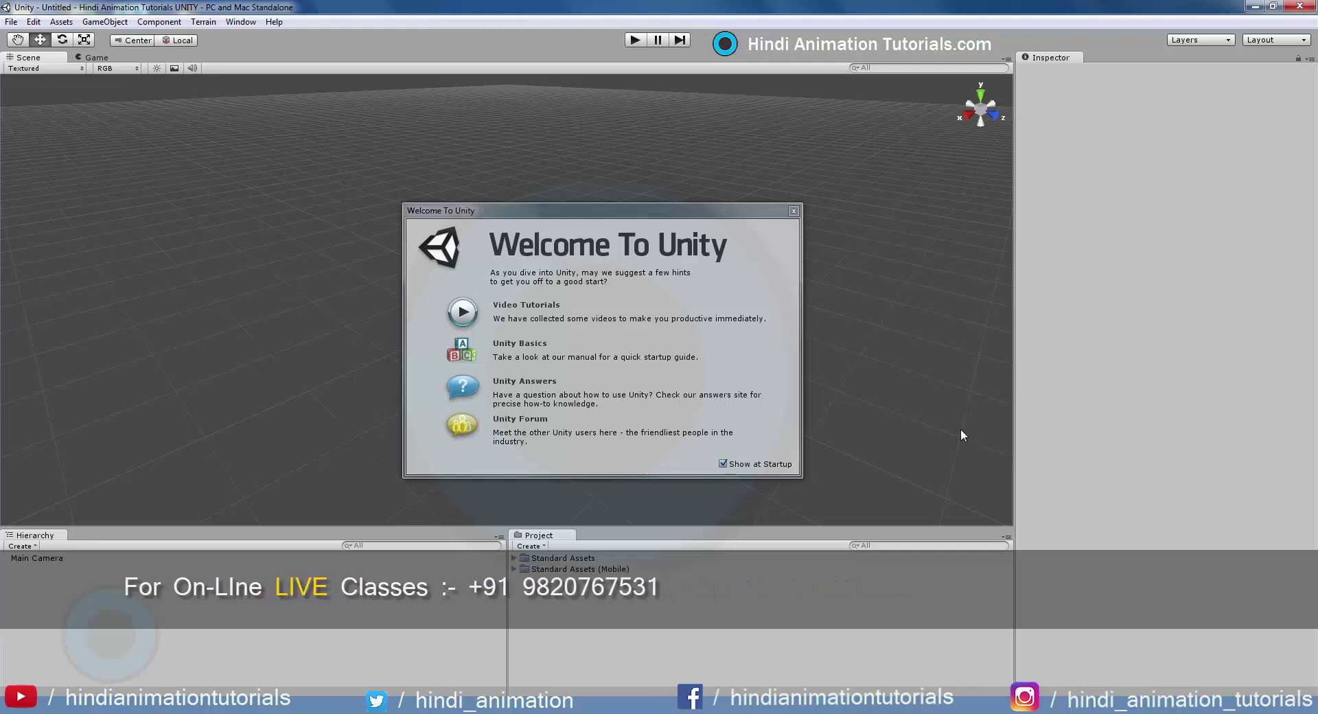
# Close the Welcome To Unity dialog, enlarge the Hierarchy and Project panels upward, and show the Game view
pyautogui.click(794, 211)
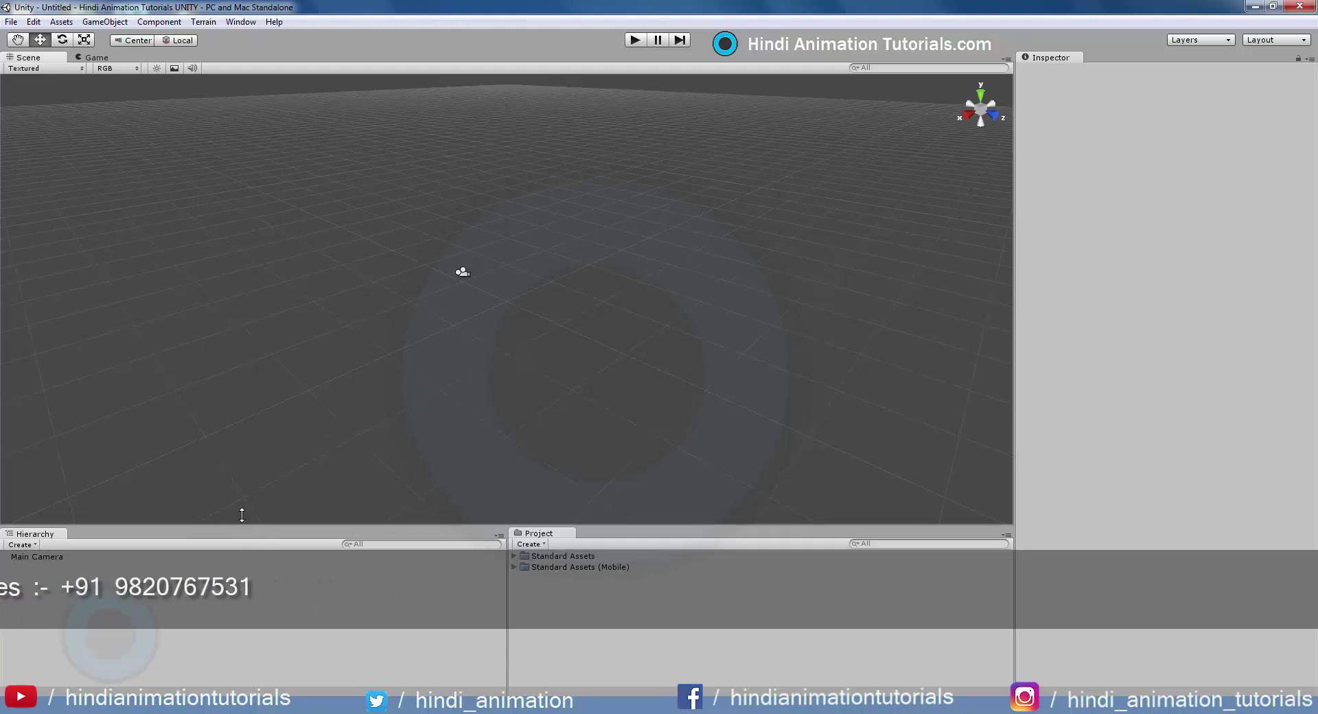
pyautogui.moveTo(241, 528); pyautogui.dragTo(252, 447)
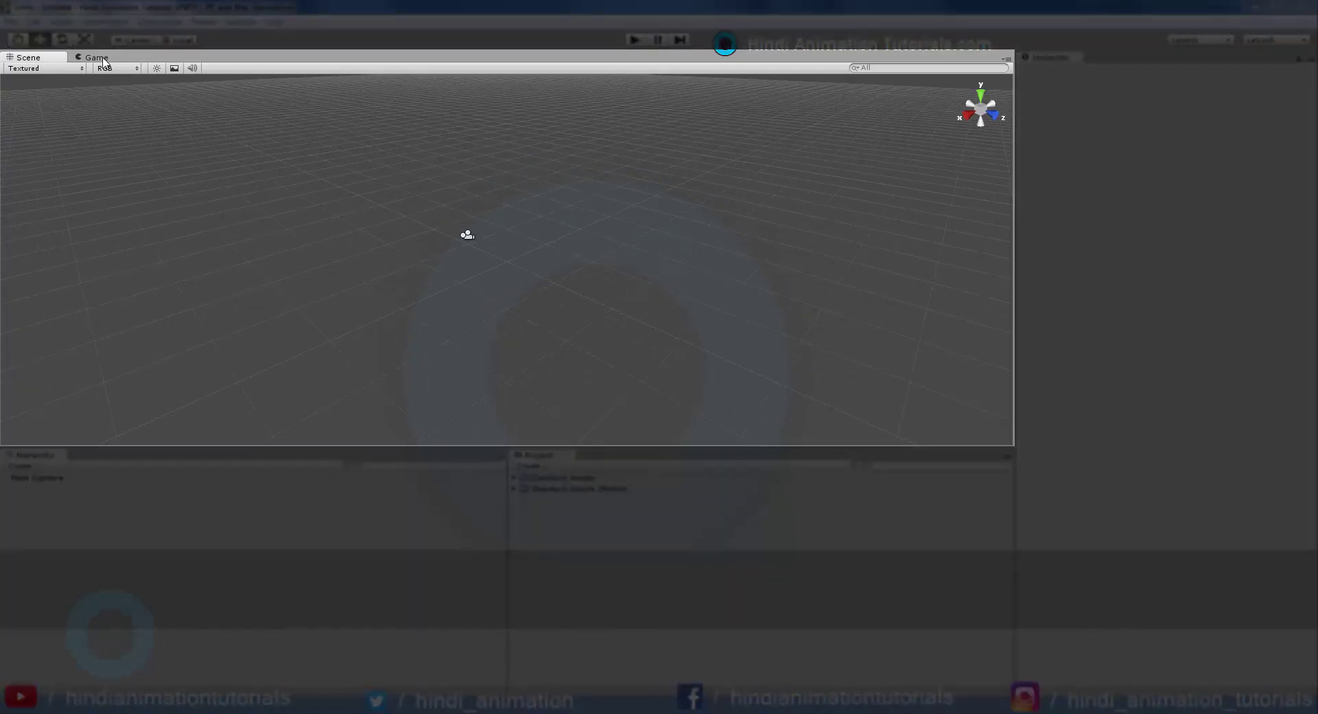
pyautogui.click(103, 61)
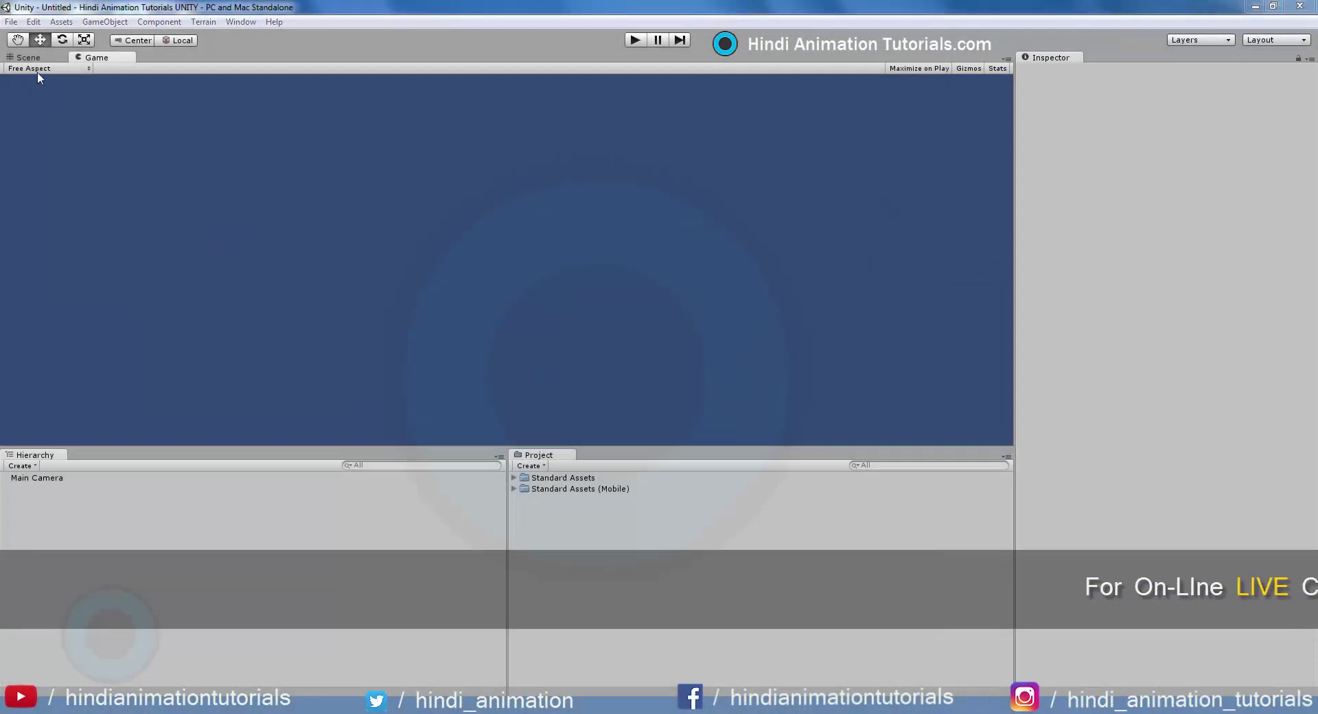
pyautogui.click(29, 58)
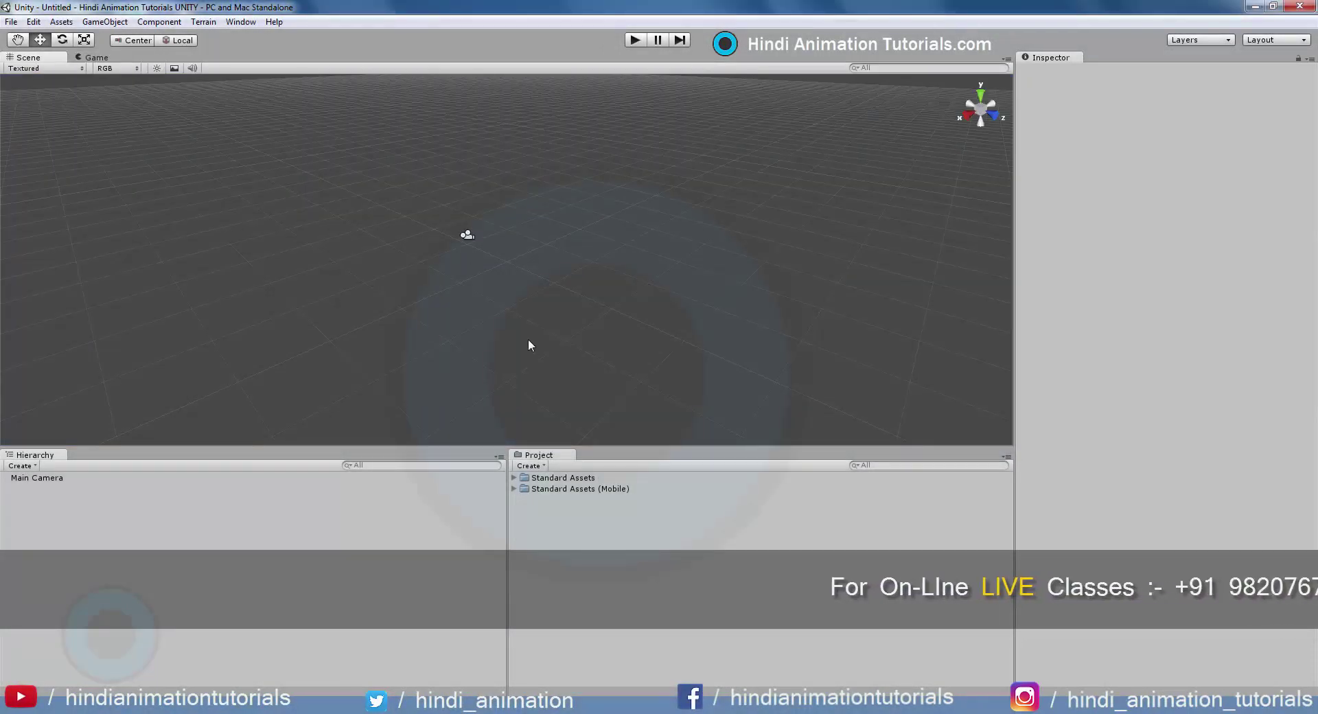
pyautogui.press('alt')
pyautogui.keyDown('alt'); pyautogui.moveTo(537, 334); pyautogui.dragTo(533, 304); pyautogui.keyUp('alt')
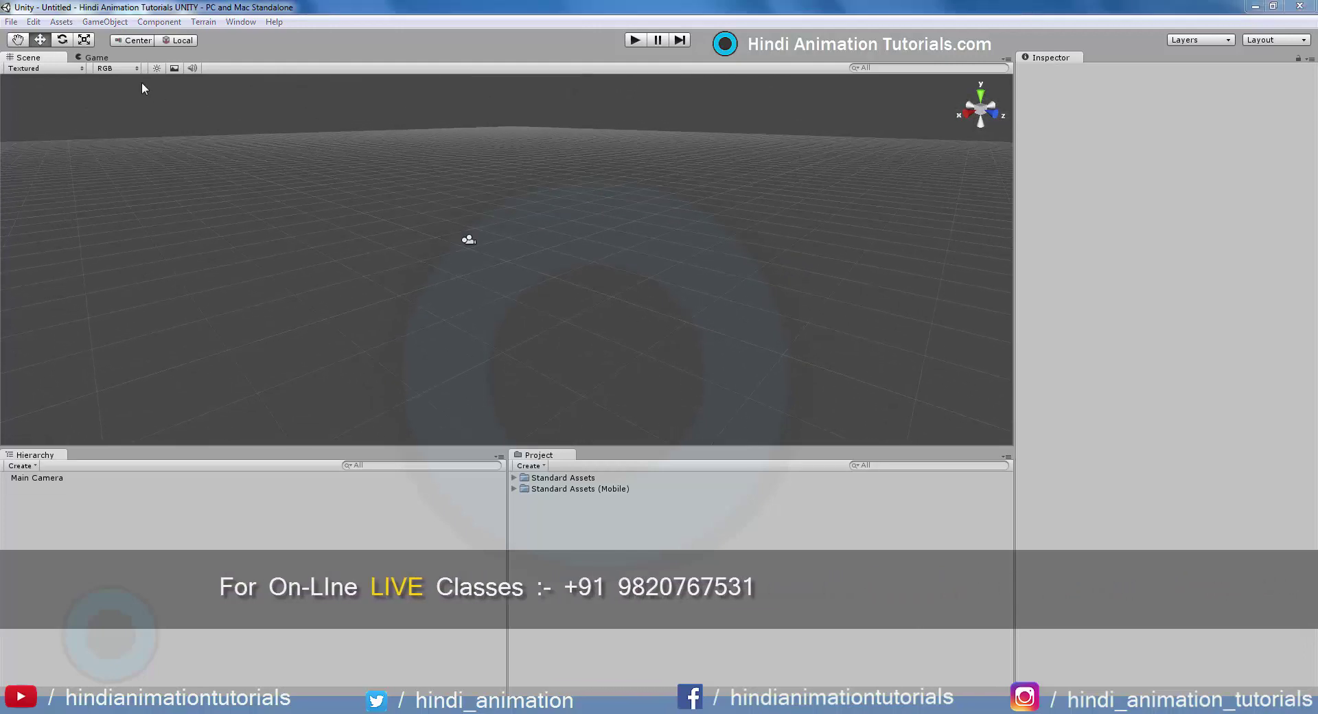
pyautogui.click(96, 58)
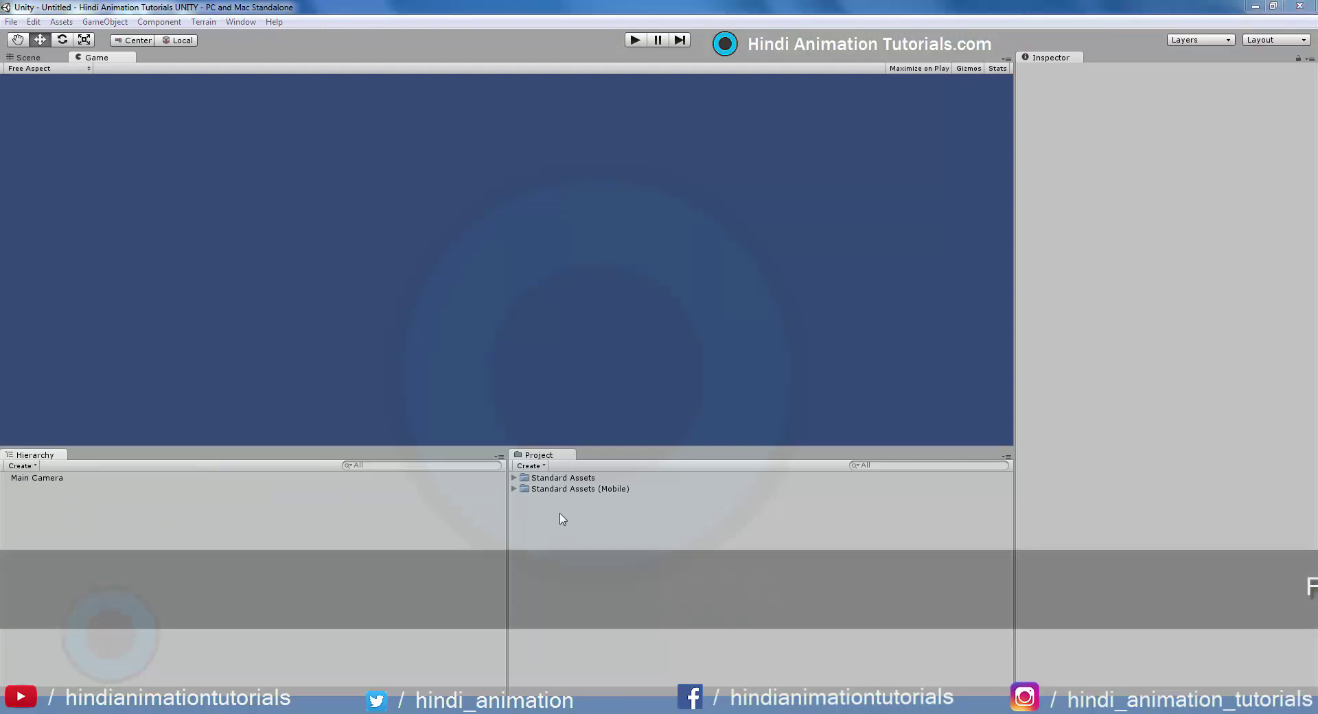
# Expand and collapse the Standard Assets and Standard Assets (Mobile) folders in the Project panel
pyautogui.click(515, 478)
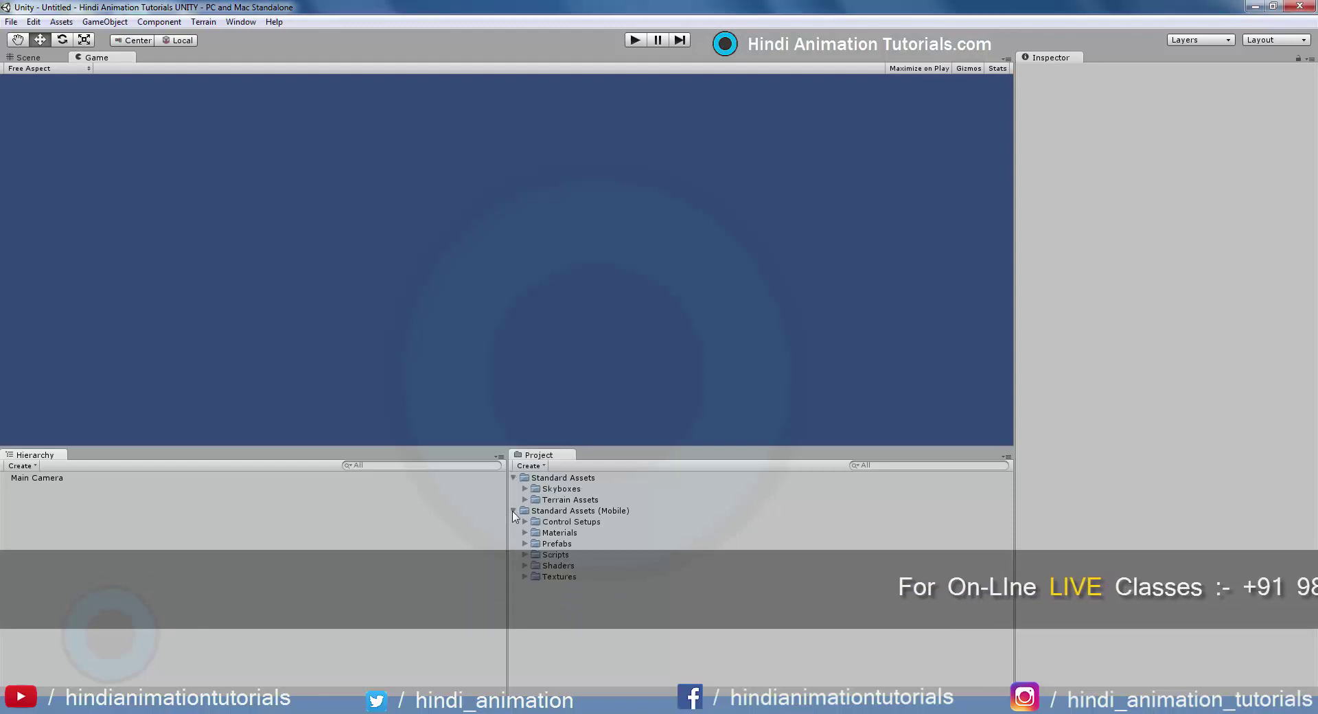
pyautogui.click(513, 511)
pyautogui.click(513, 478)
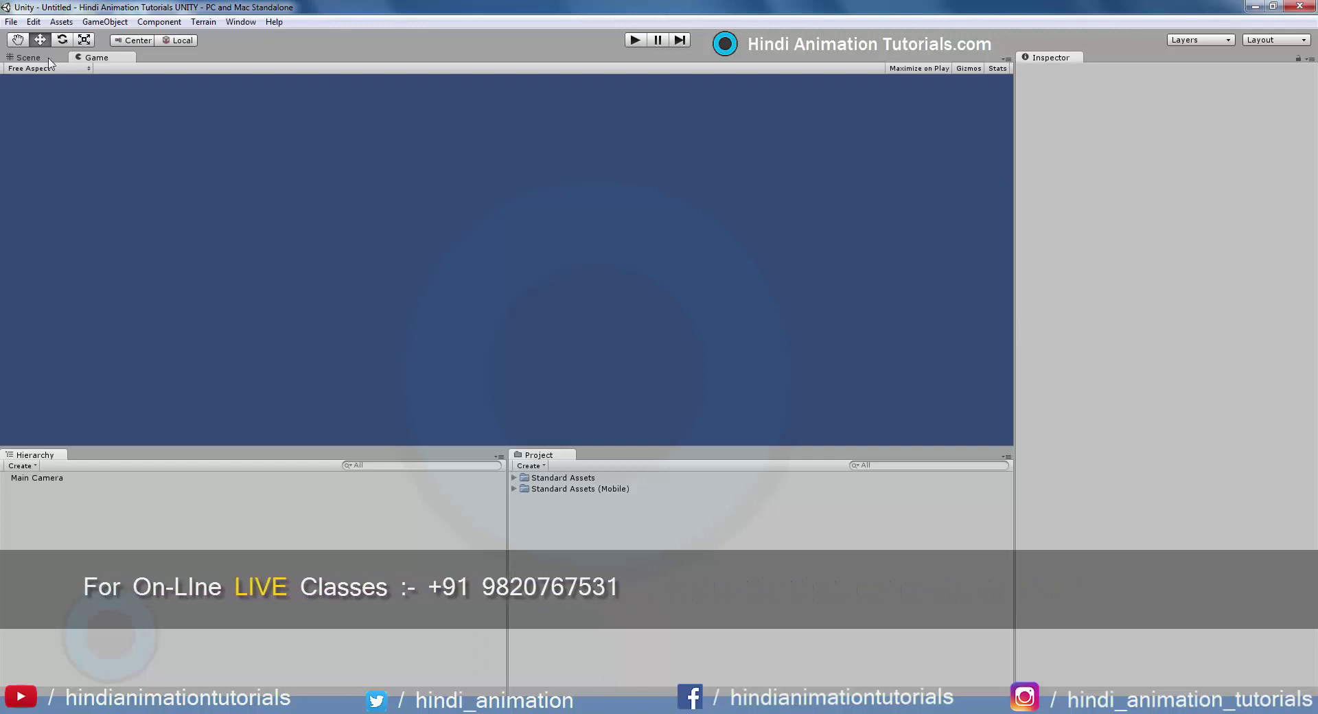
# Return to the Scene view, select then deselect Main Camera, and bring up the Window menu
pyautogui.click(27, 57)
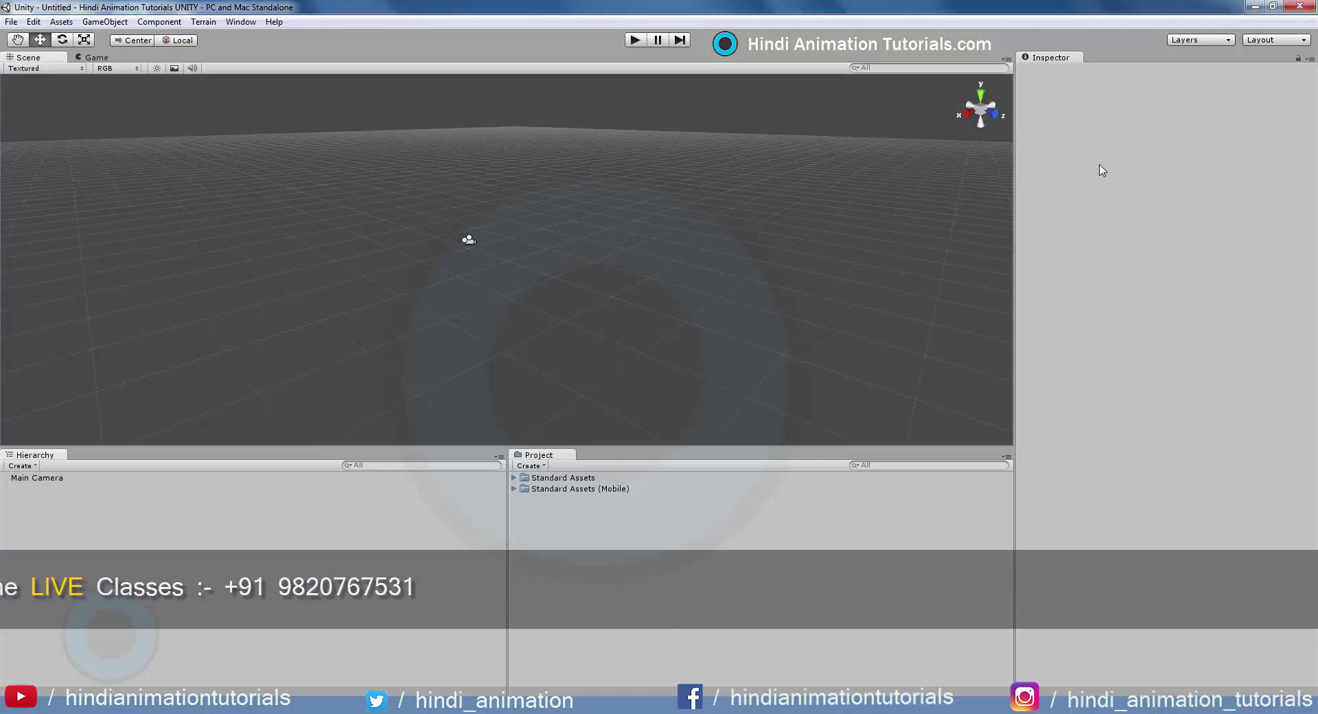
pyautogui.click(37, 478)
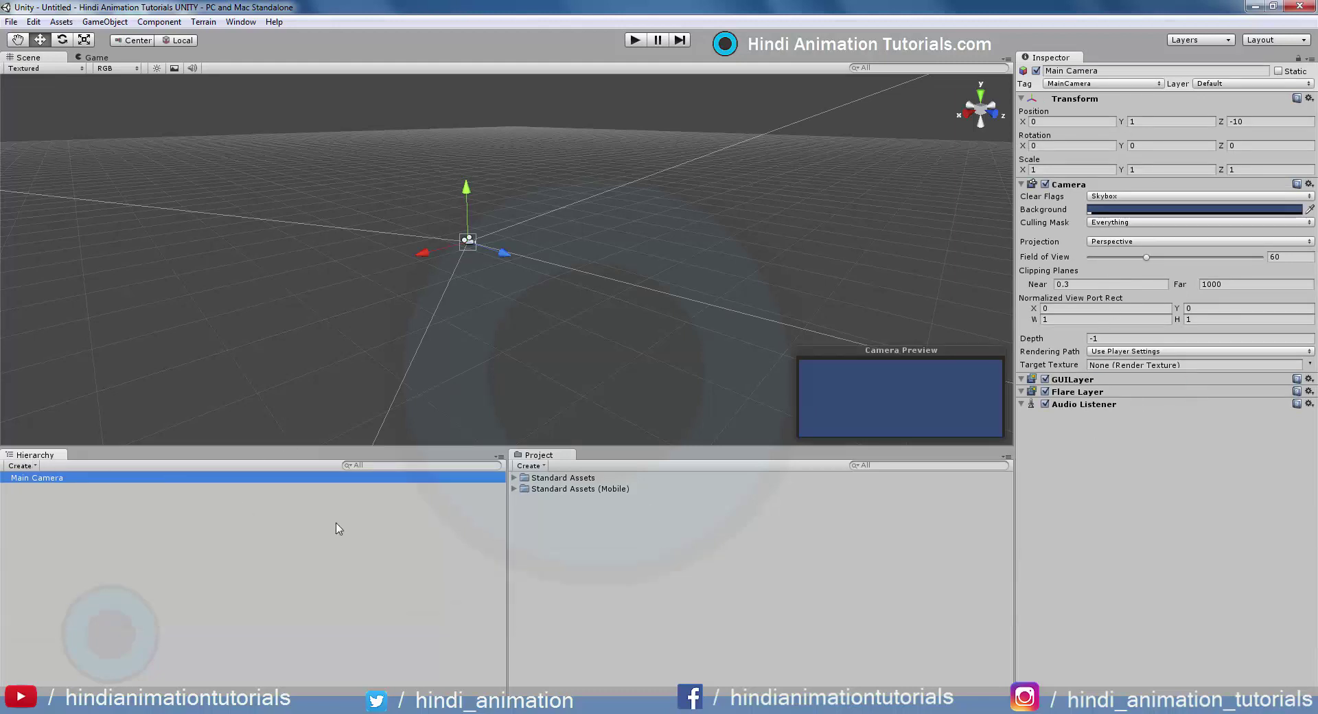
pyautogui.click(857, 275)
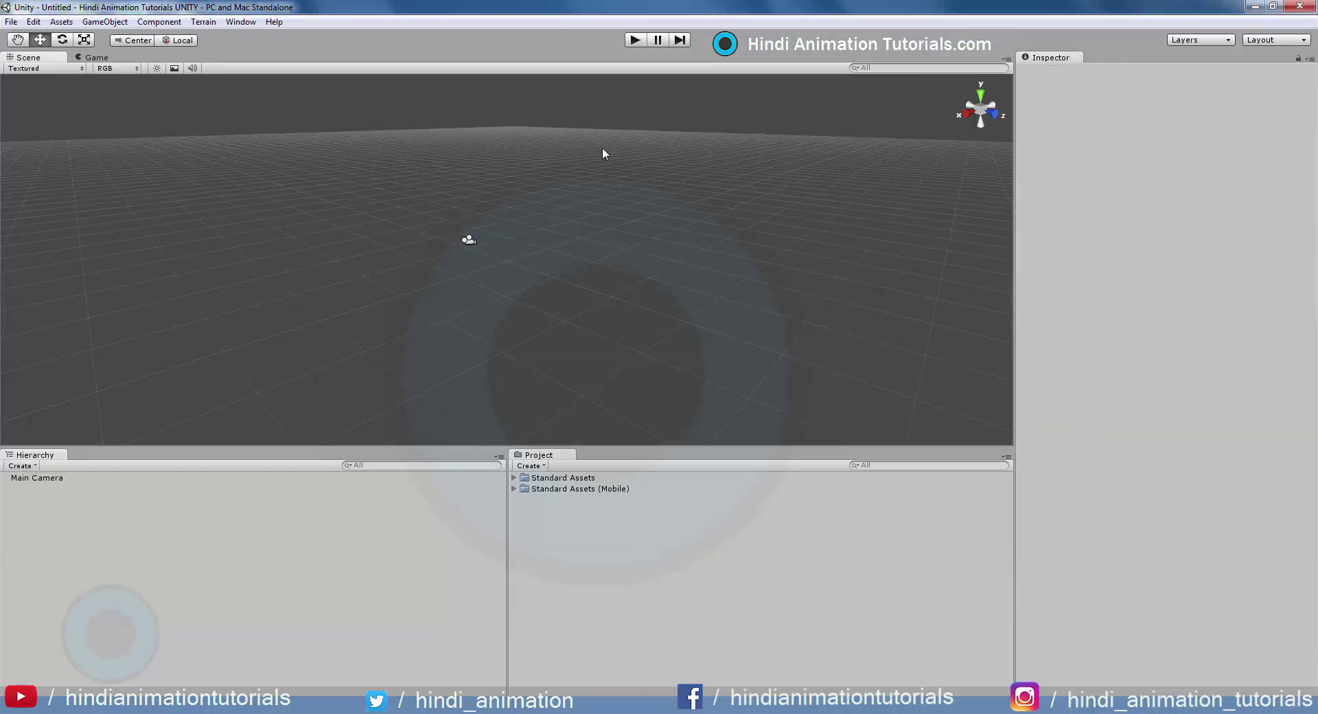
pyautogui.click(243, 24)
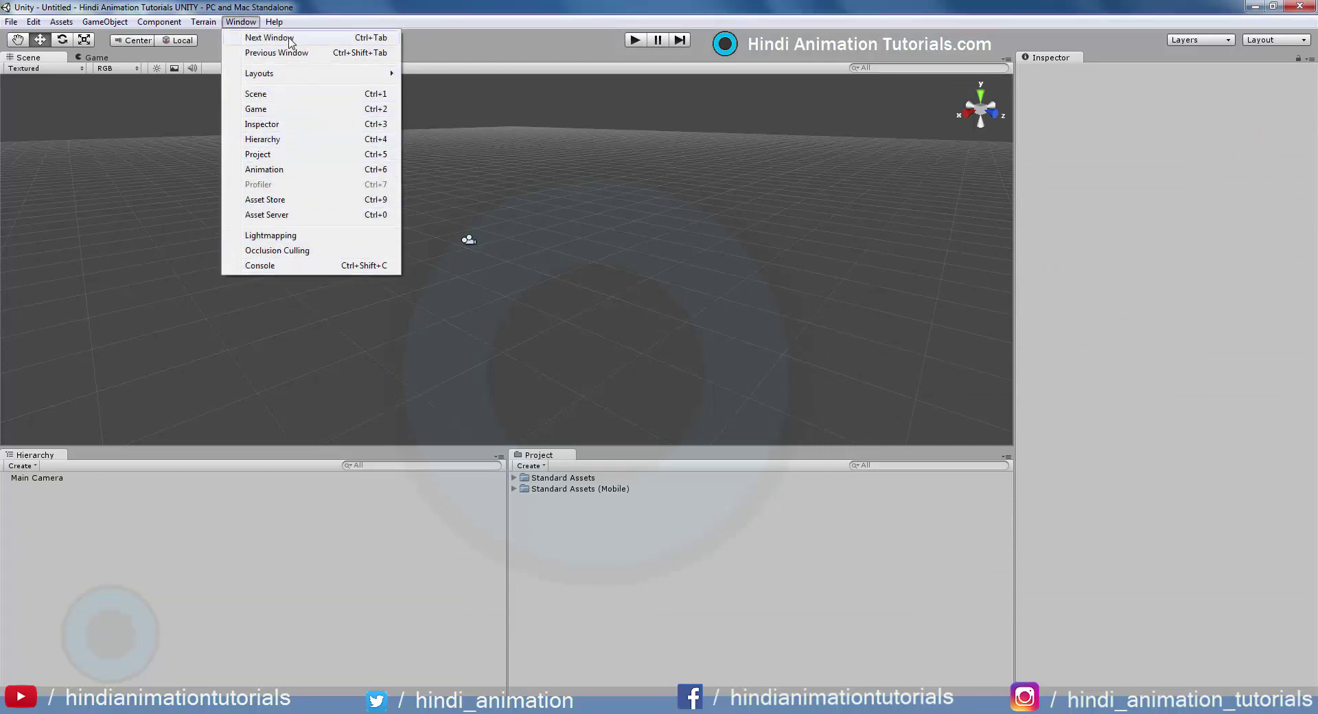
pyautogui.click(251, 170)
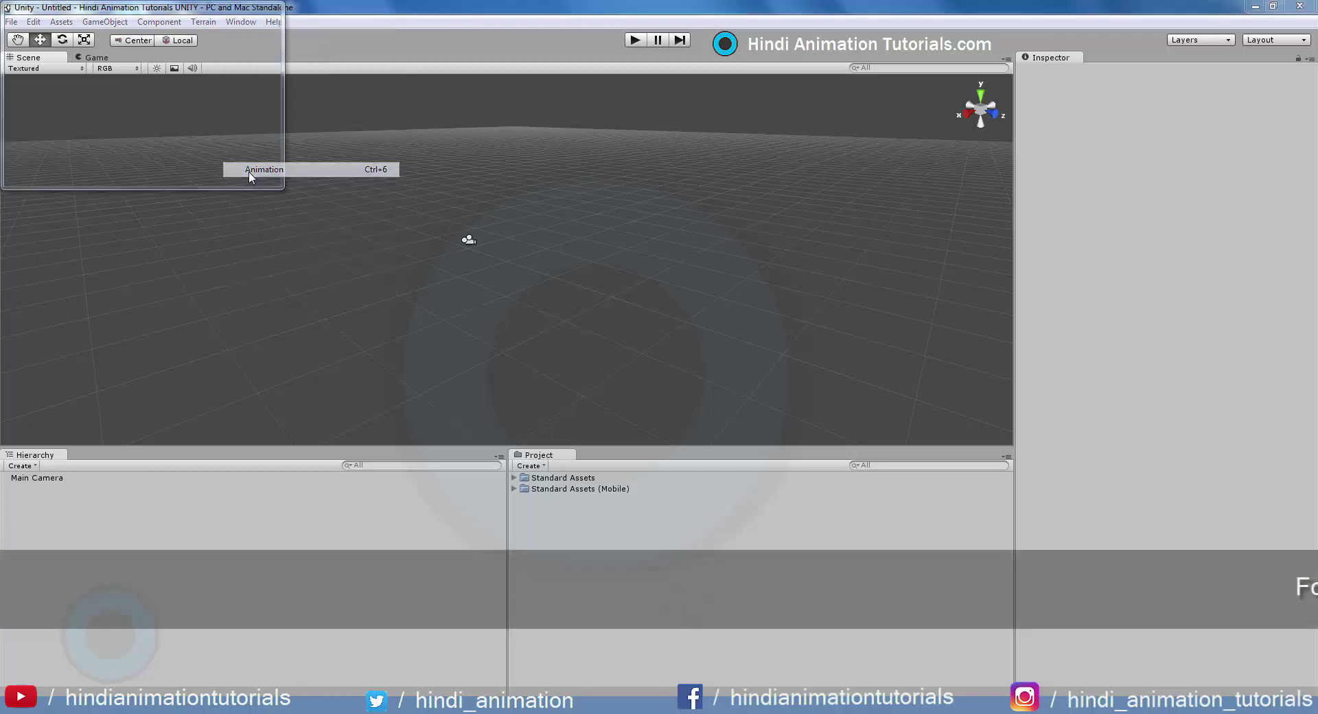
pyautogui.moveTo(182, 13); pyautogui.dragTo(210, 148)
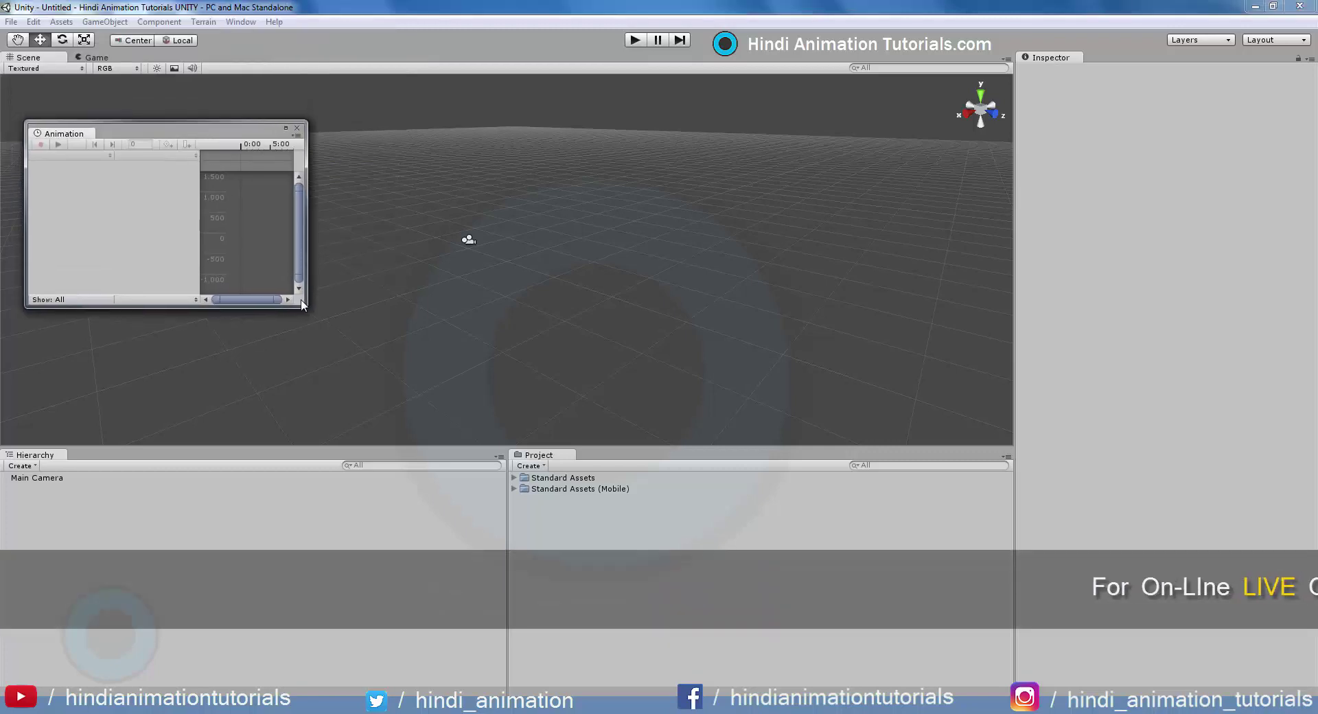
pyautogui.moveTo(305, 309); pyautogui.dragTo(725, 470)
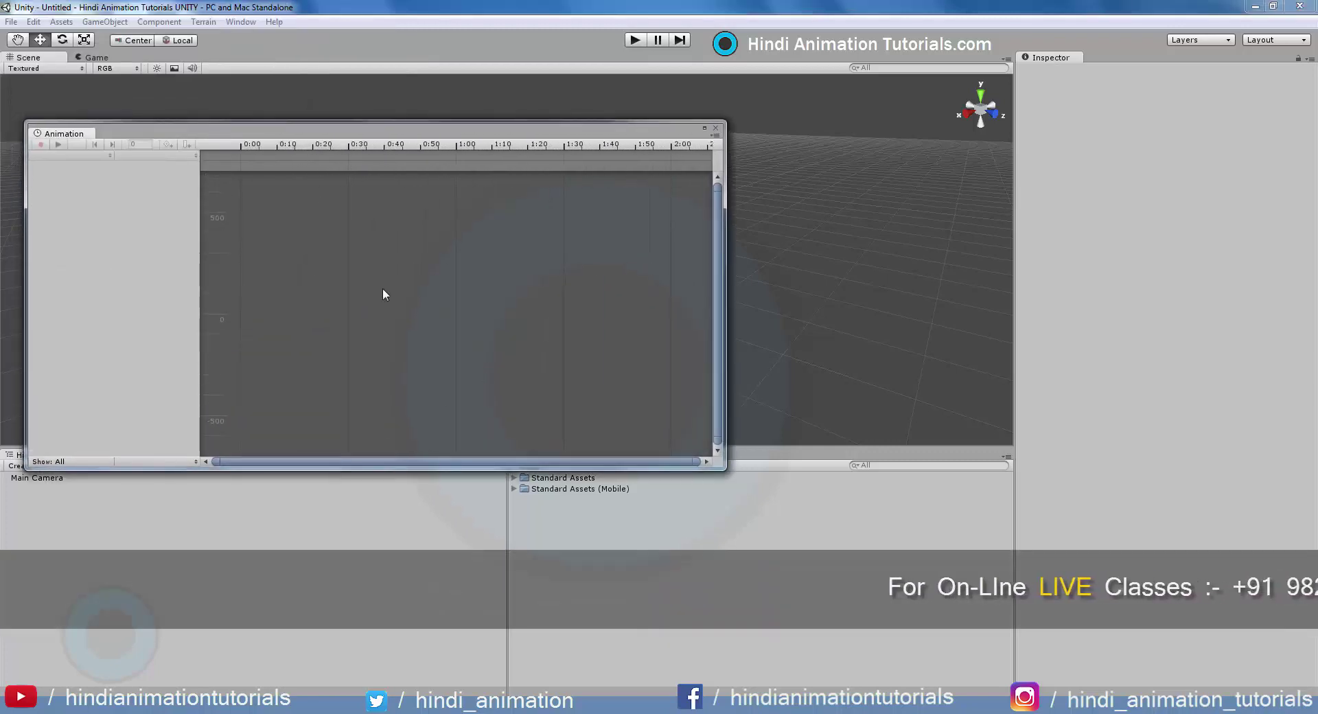
pyautogui.moveTo(309, 132); pyautogui.dragTo(656, 210)
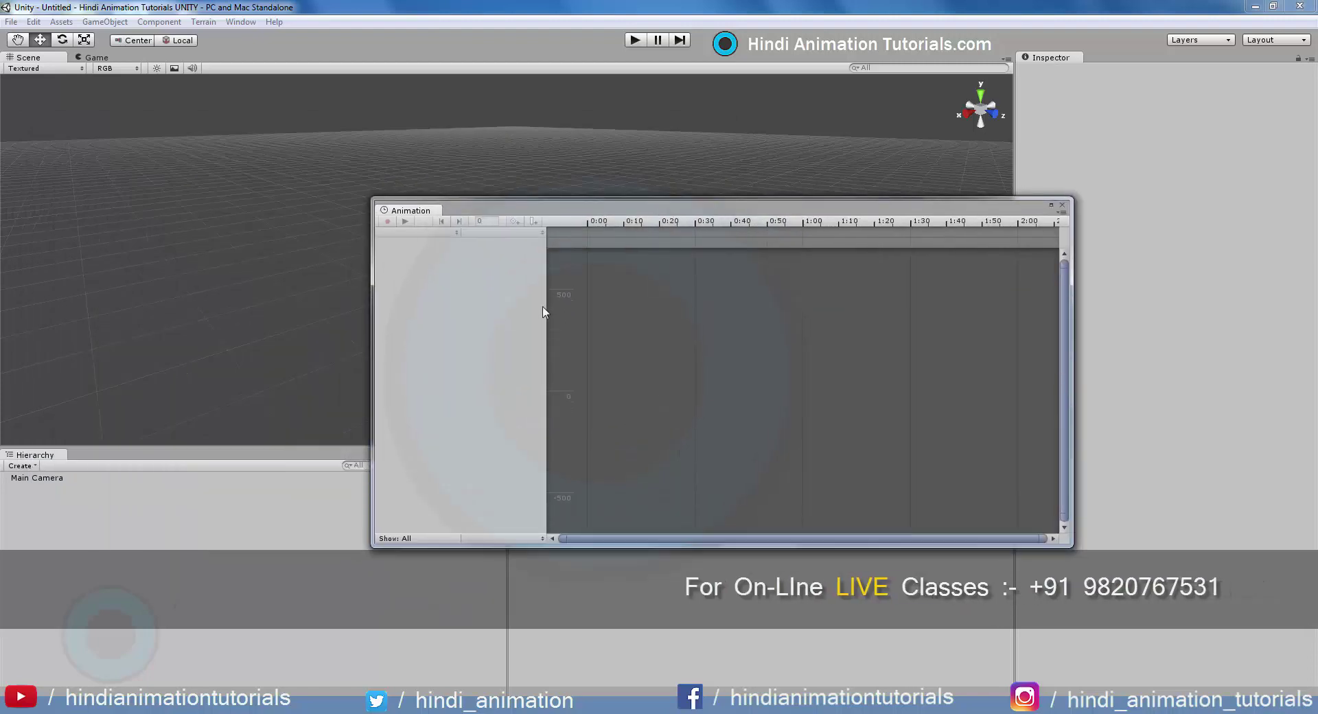
pyautogui.click(239, 22)
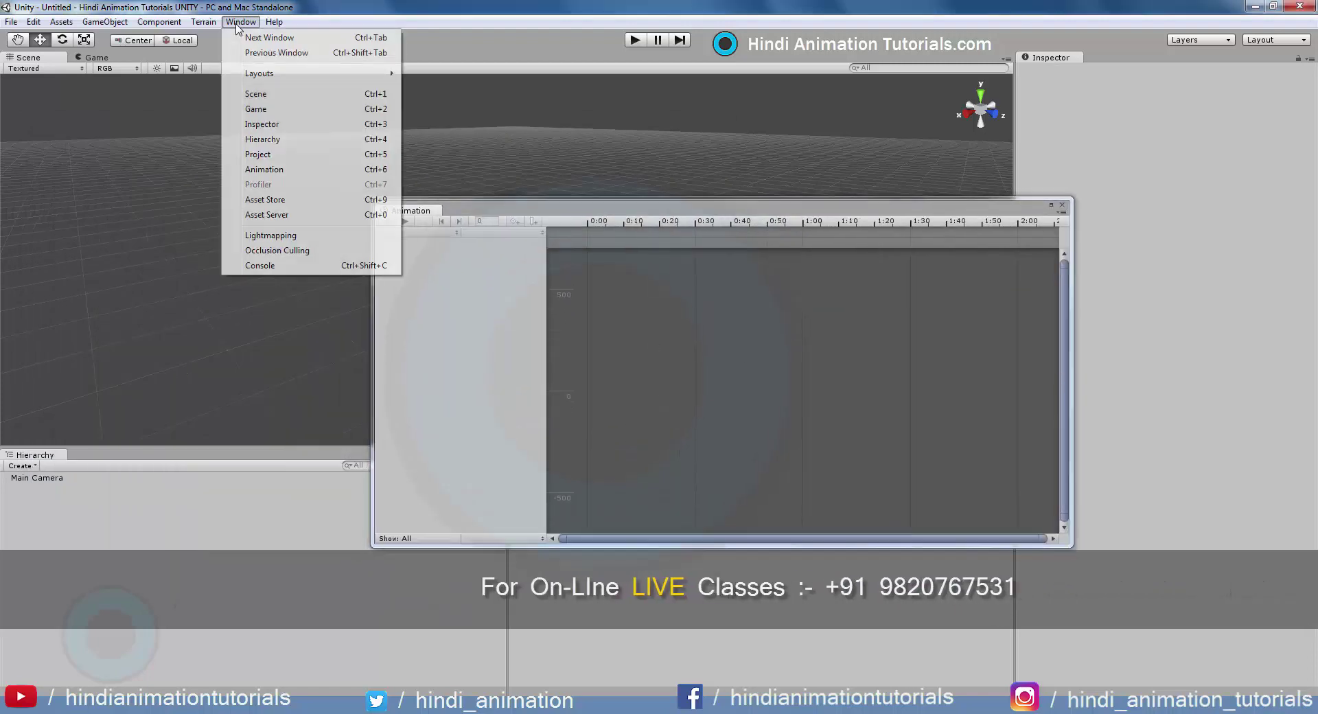
pyautogui.click(261, 265)
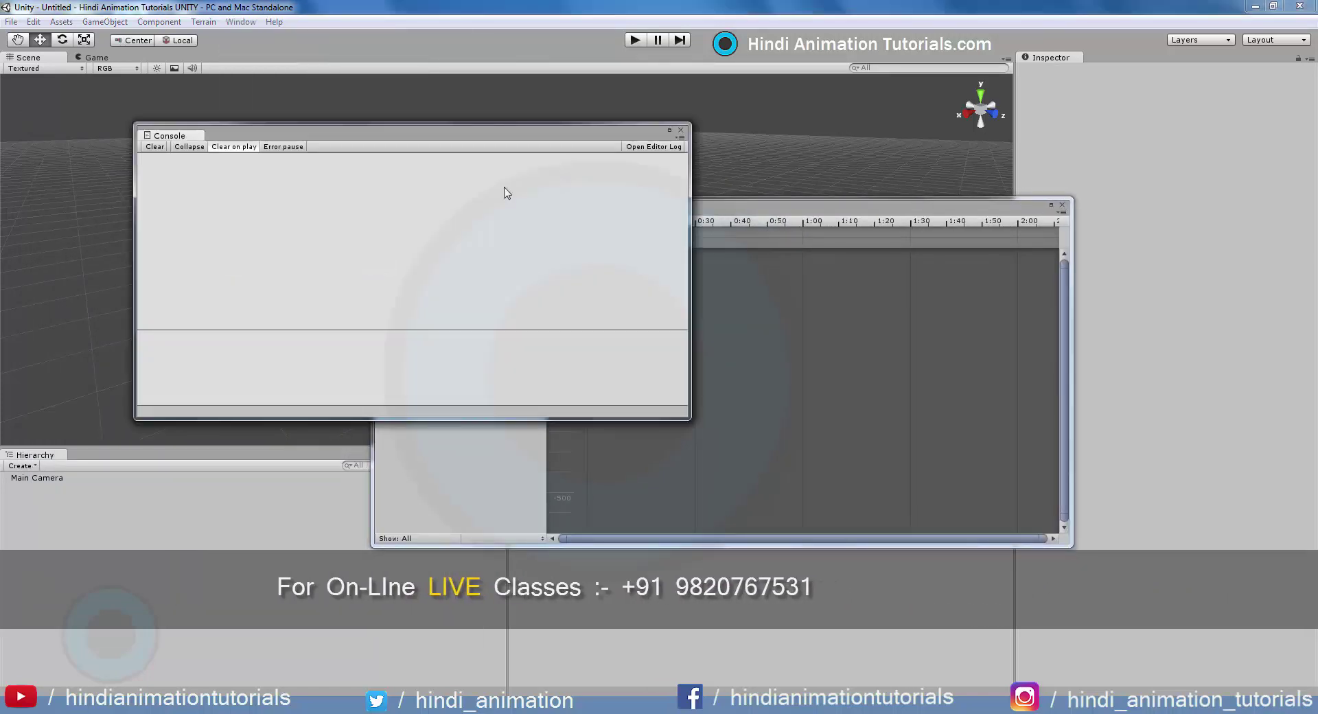
pyautogui.moveTo(485, 137); pyautogui.dragTo(485, 223)
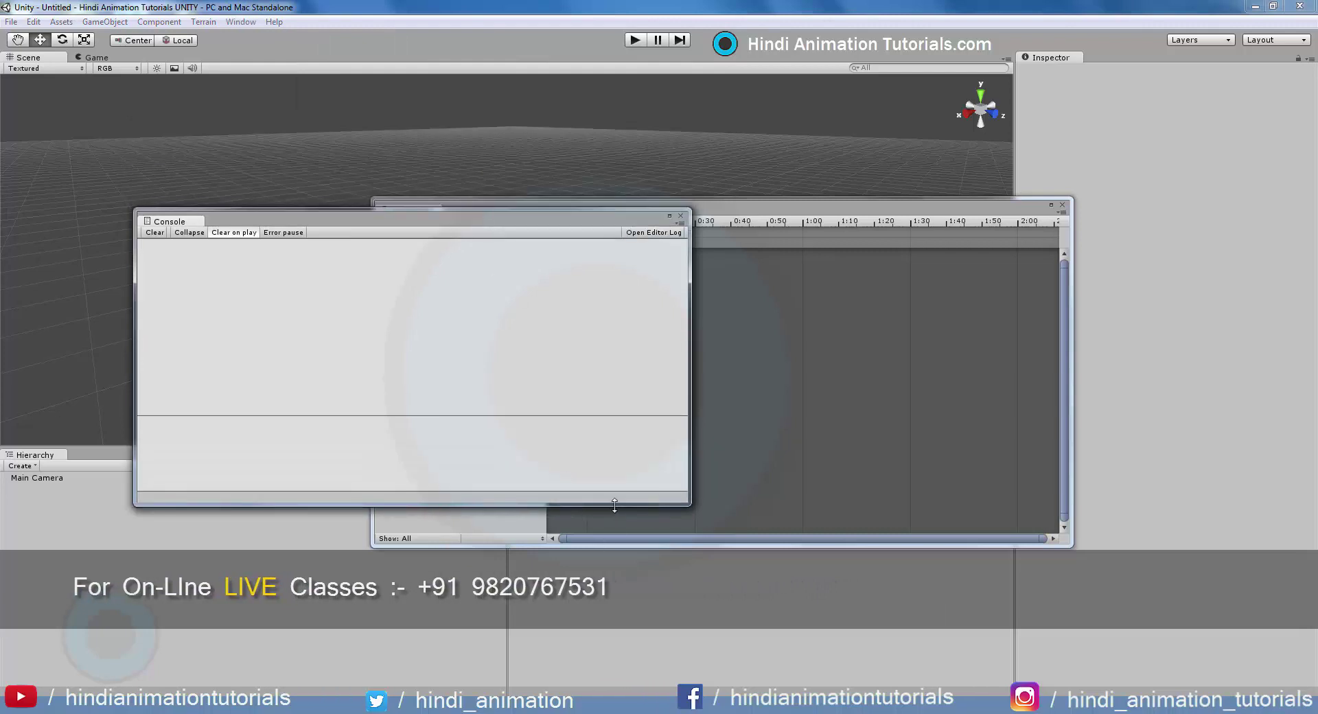
pyautogui.moveTo(612, 506); pyautogui.dragTo(618, 592)
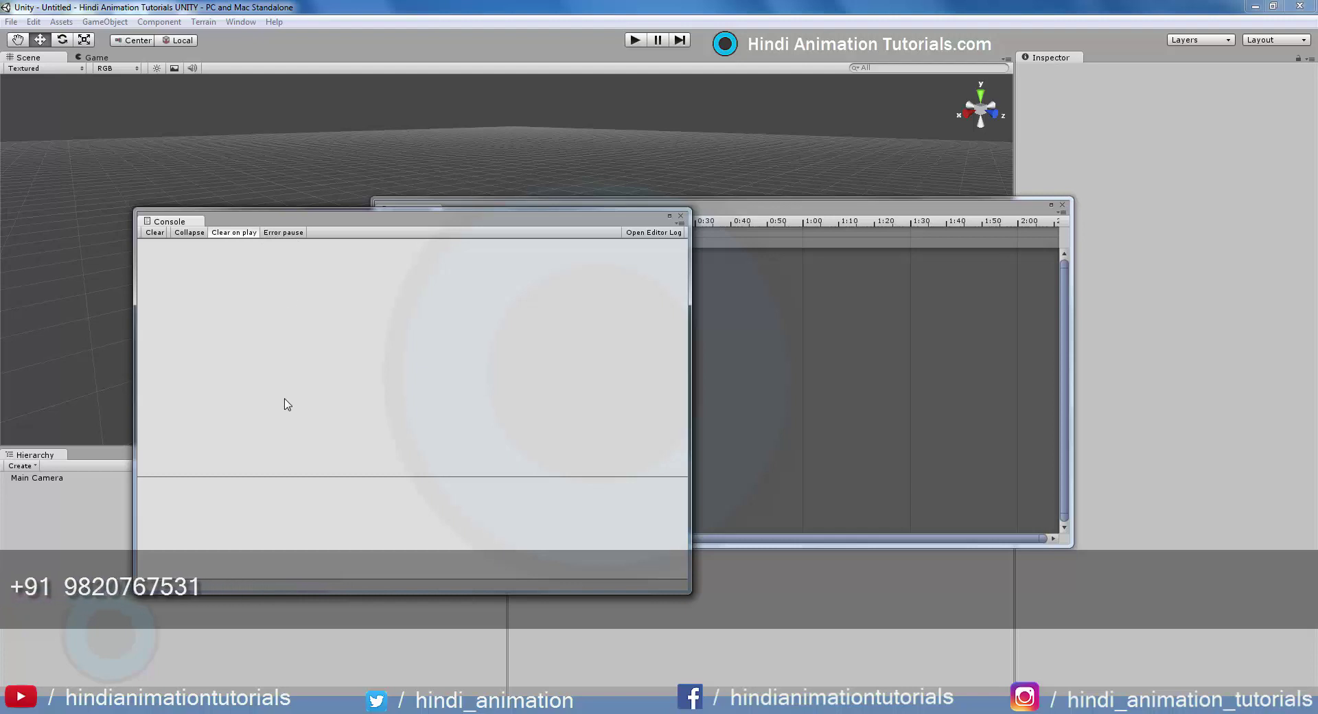
pyautogui.click(682, 218)
pyautogui.click(1062, 205)
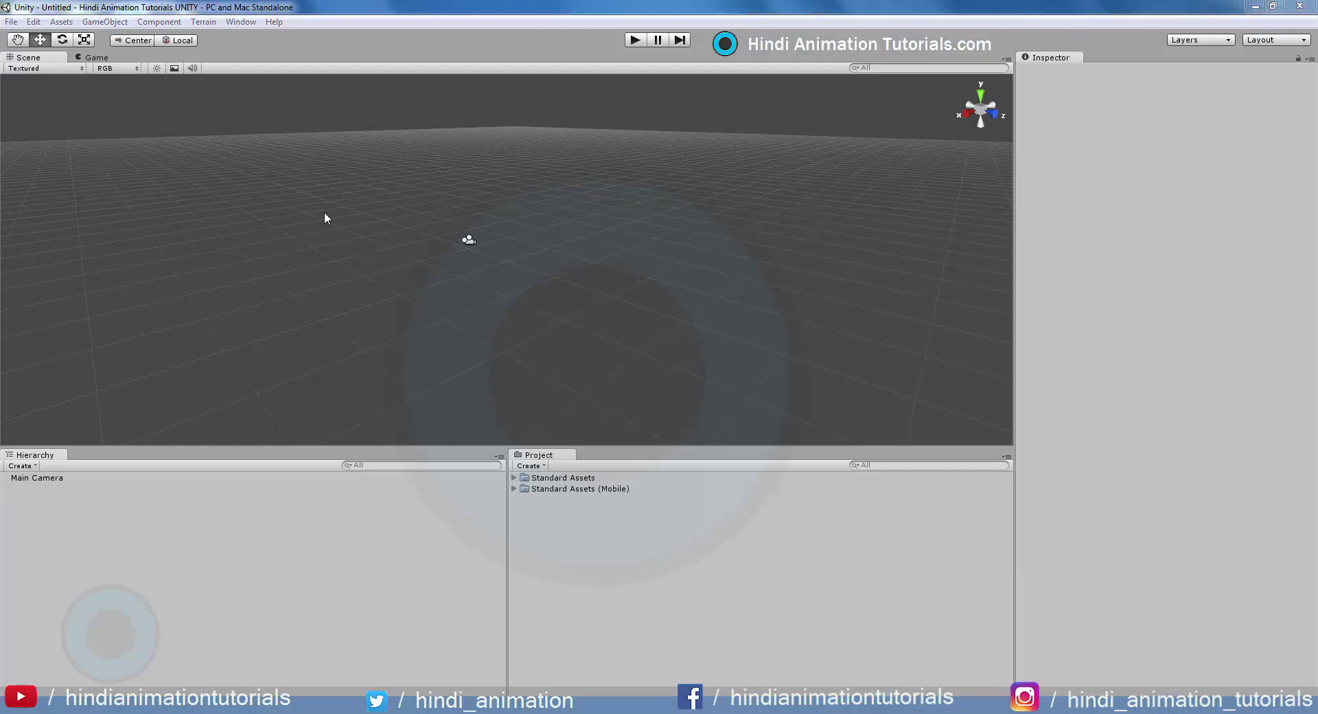
# Undock the Game view, make it taller, and adjust the Inspector column's width
pyautogui.click(95, 58)
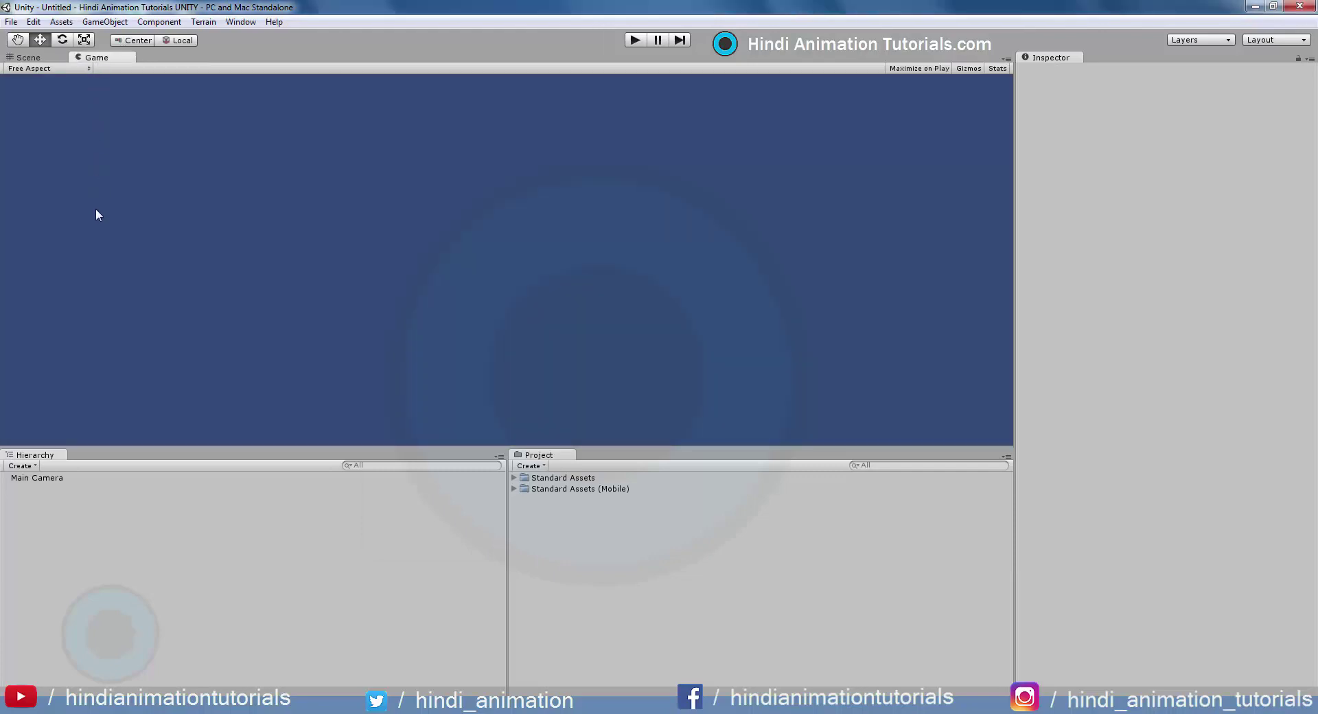
pyautogui.moveTo(96, 215)
pyautogui.mouseDown()
pyautogui.moveTo(97, 438)
pyautogui.moveTo(116, 414)
pyautogui.mouseUp()
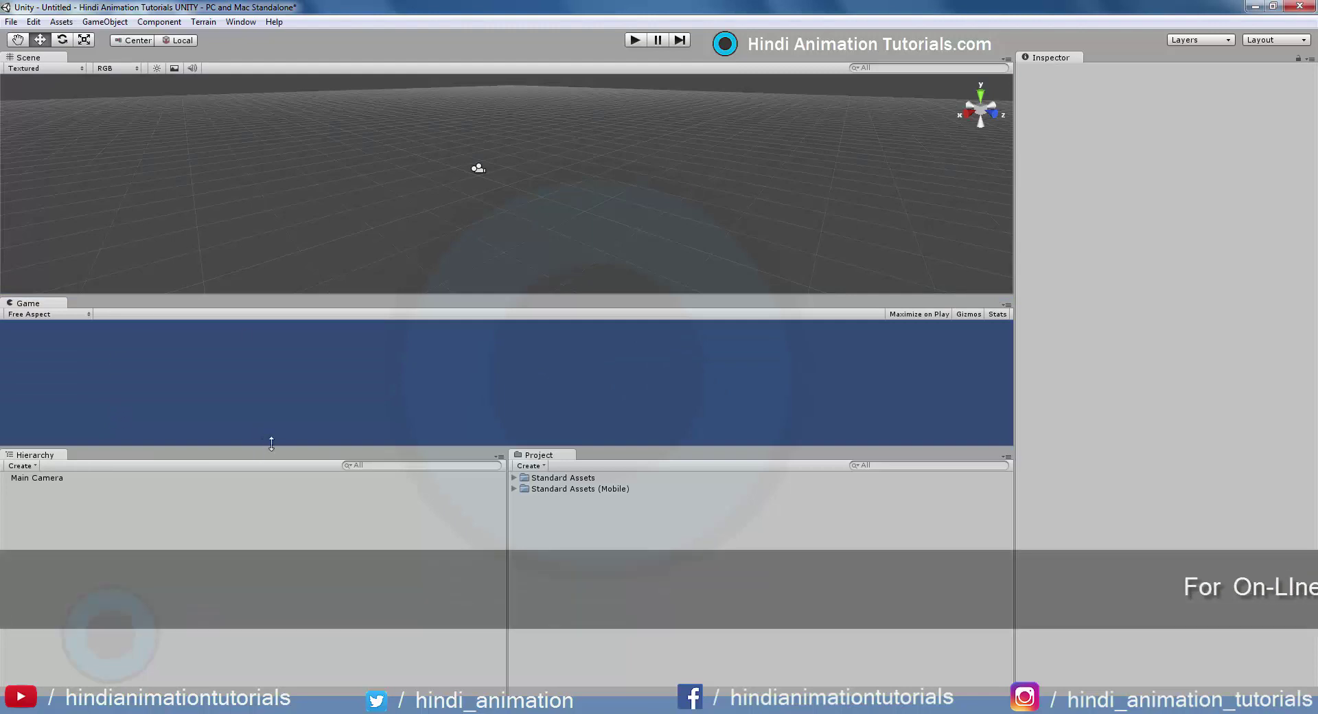
pyautogui.moveTo(274, 491); pyautogui.dragTo(275, 589)
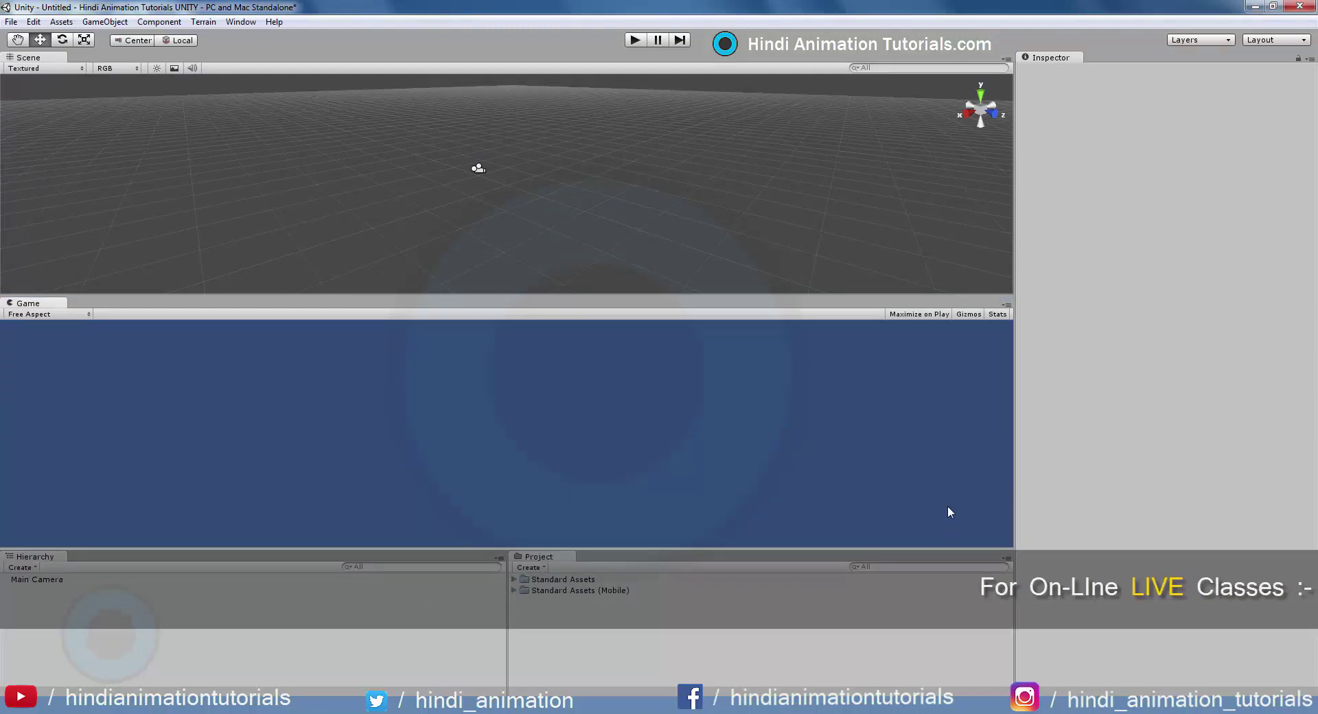
pyautogui.moveTo(1015, 474)
pyautogui.mouseDown()
pyautogui.moveTo(1025, 486)
pyautogui.moveTo(1092, 486)
pyautogui.mouseUp()
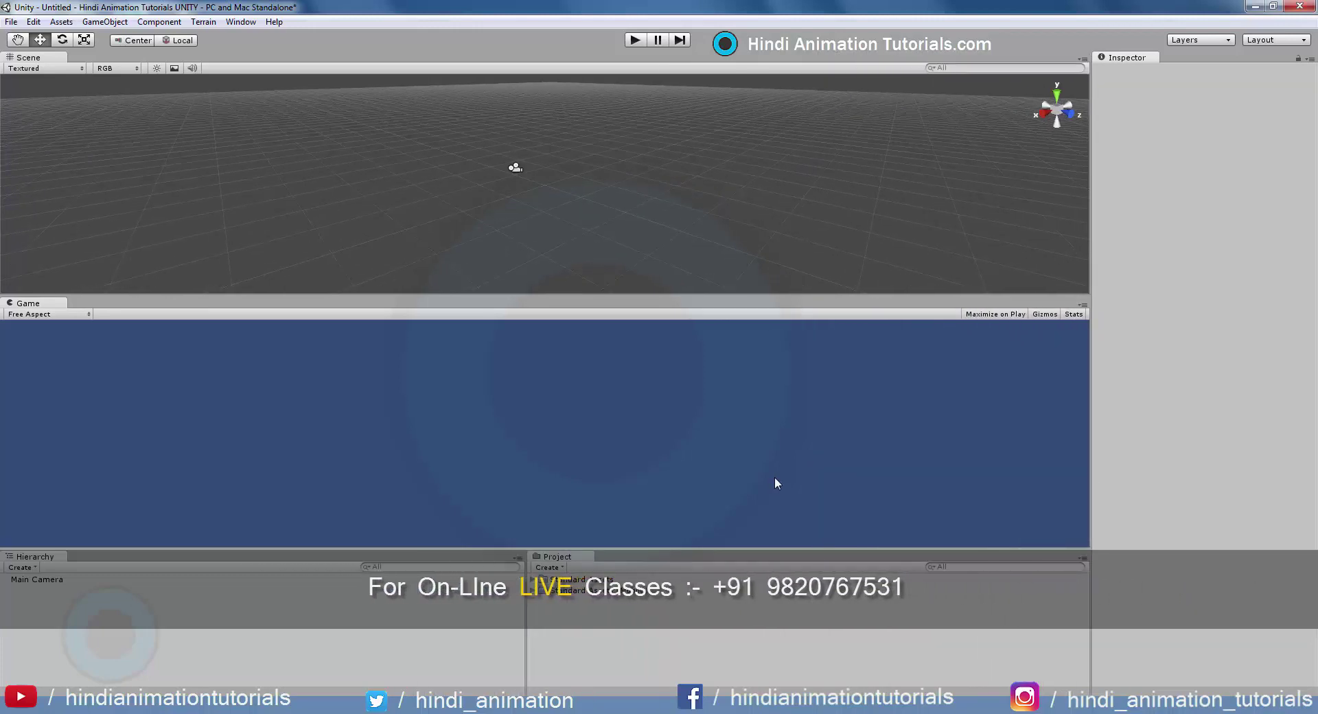
# Dock Project beside the Scene view with Hierarchy beneath it, and make Scene taller
pyautogui.moveTo(557, 556); pyautogui.dragTo(1094, 114)
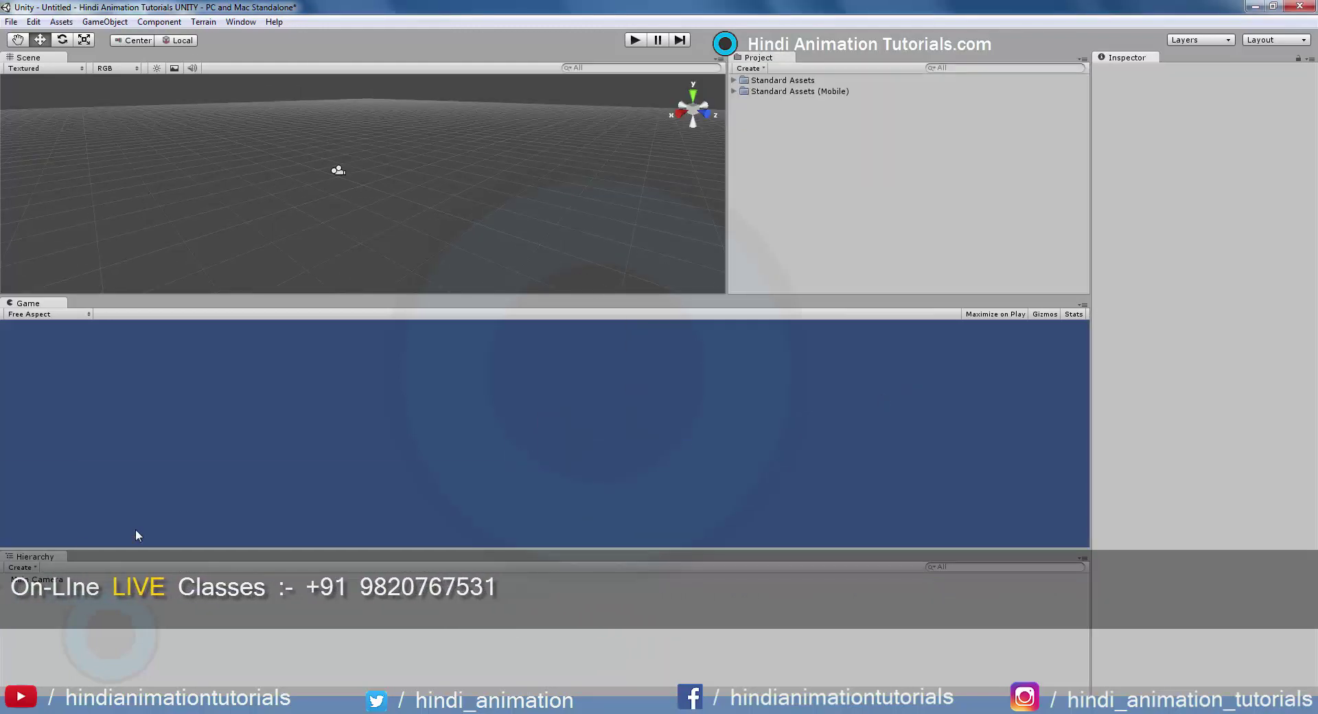
pyautogui.moveTo(36, 556)
pyautogui.mouseDown()
pyautogui.moveTo(846, 341)
pyautogui.moveTo(885, 384)
pyautogui.mouseUp()
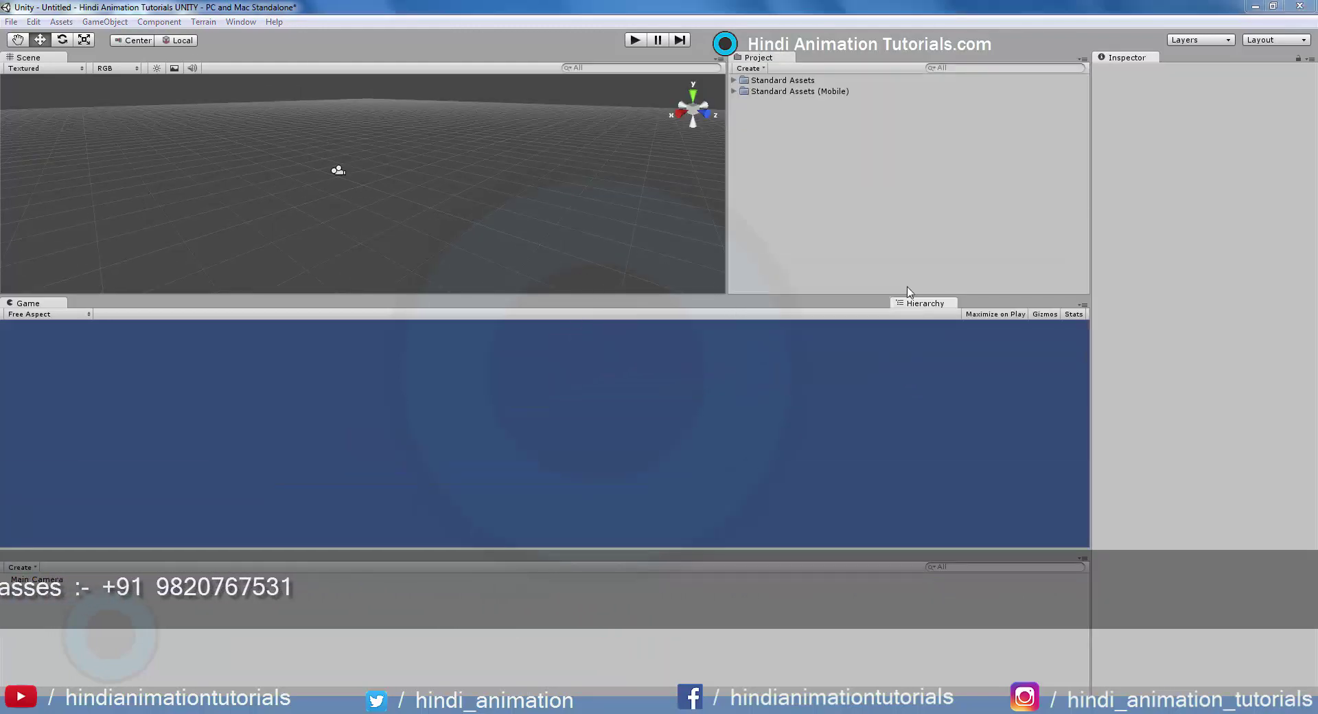
pyautogui.moveTo(884, 385); pyautogui.dragTo(859, 535)
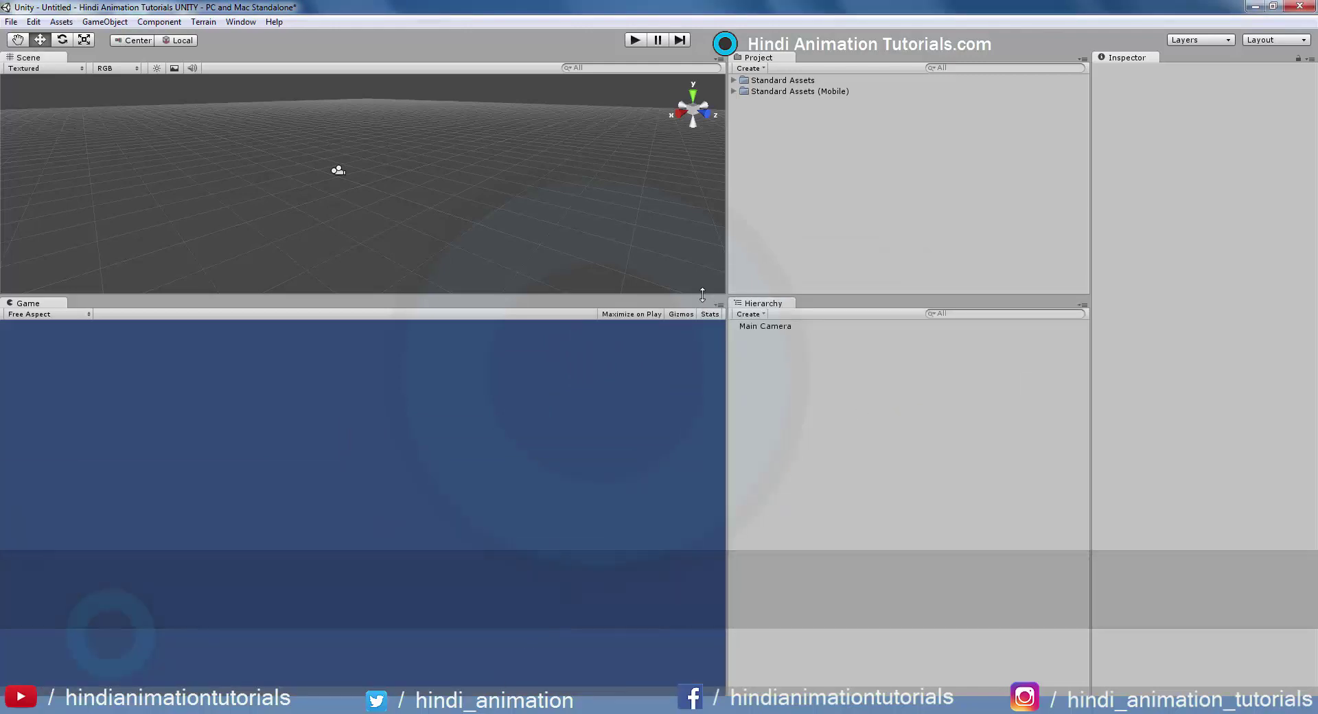
pyautogui.moveTo(704, 297)
pyautogui.mouseDown()
pyautogui.moveTo(699, 405)
pyautogui.moveTo(702, 392)
pyautogui.mouseUp()
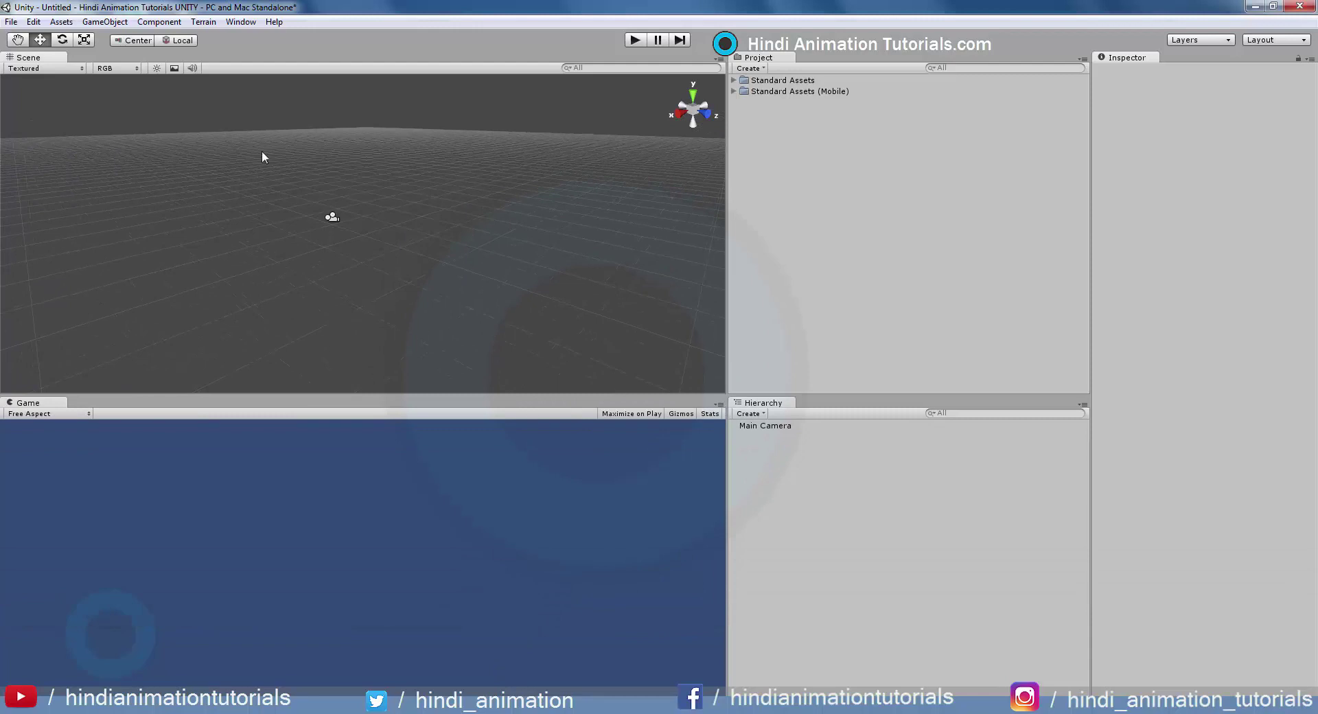
pyautogui.click(242, 22)
# Save the layout as 'Hindi Animation Tutorials', then dock Hierarchy beneath the Scene view
pyautogui.moveTo(265, 79)
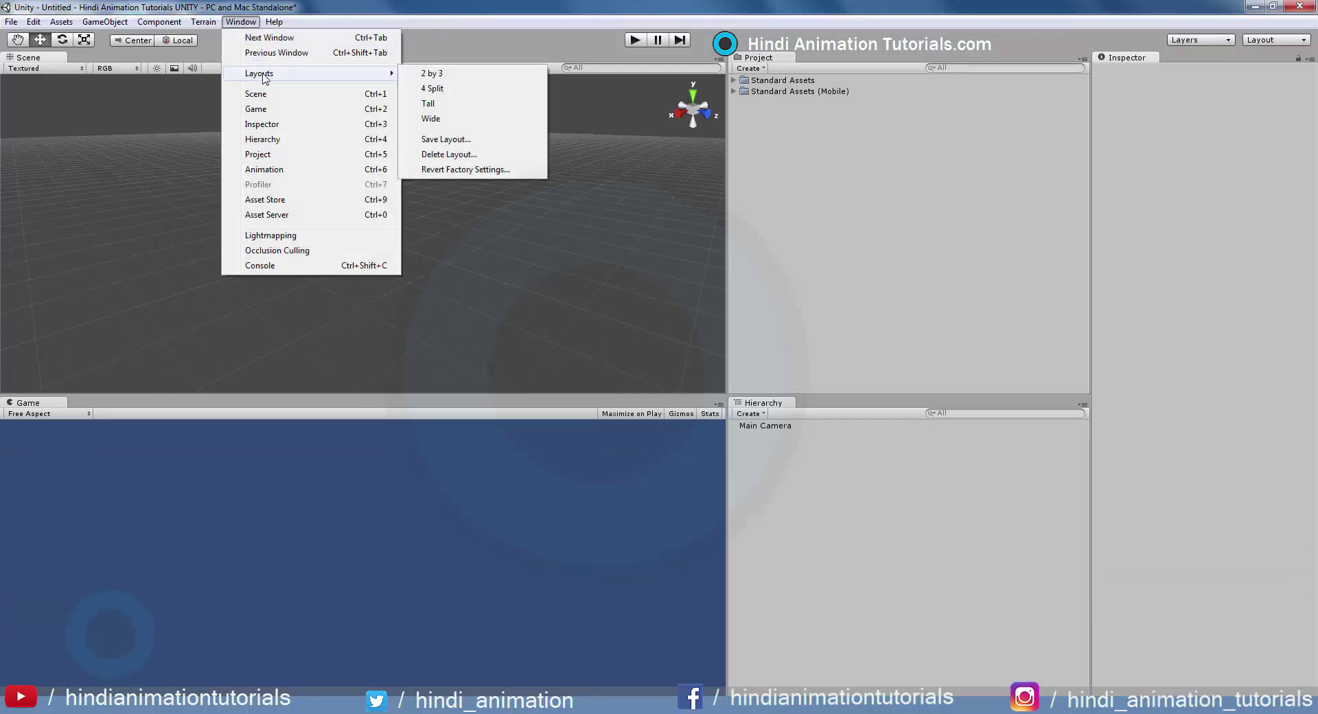
pyautogui.click(482, 146)
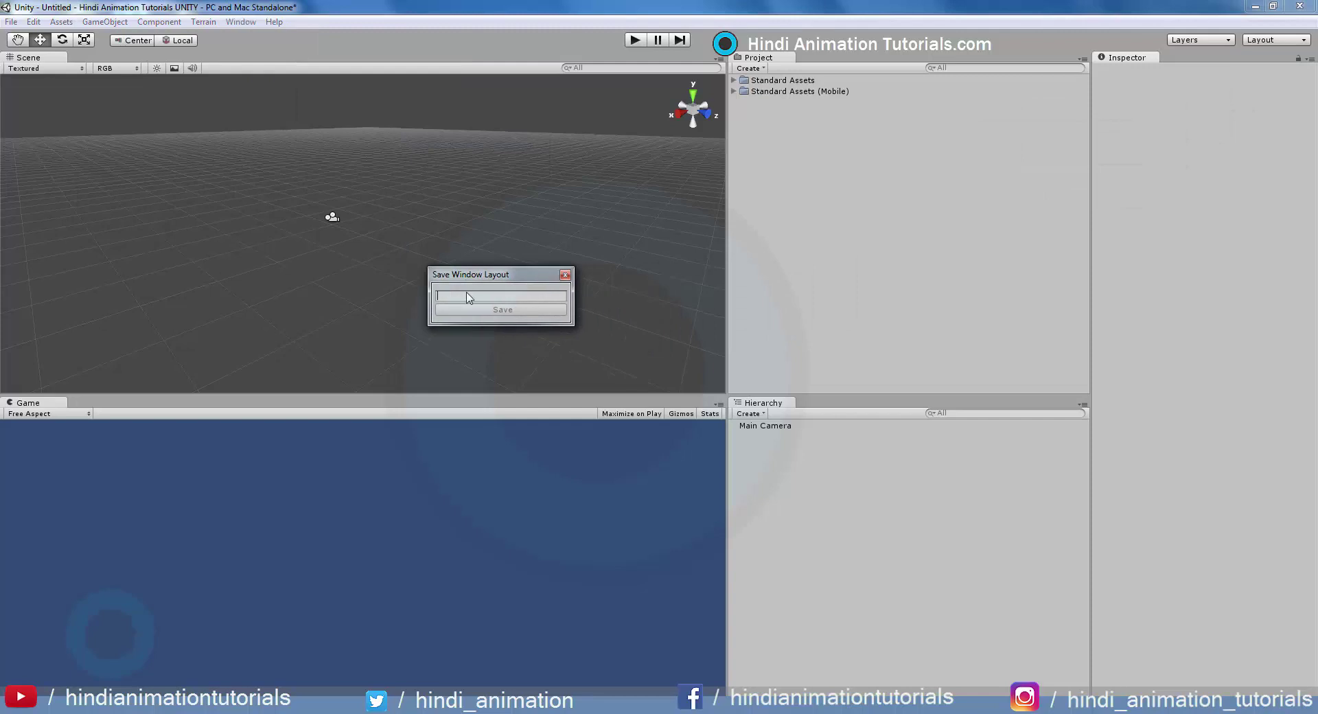
pyautogui.write('Ani')
pyautogui.write('mation Tutorials')
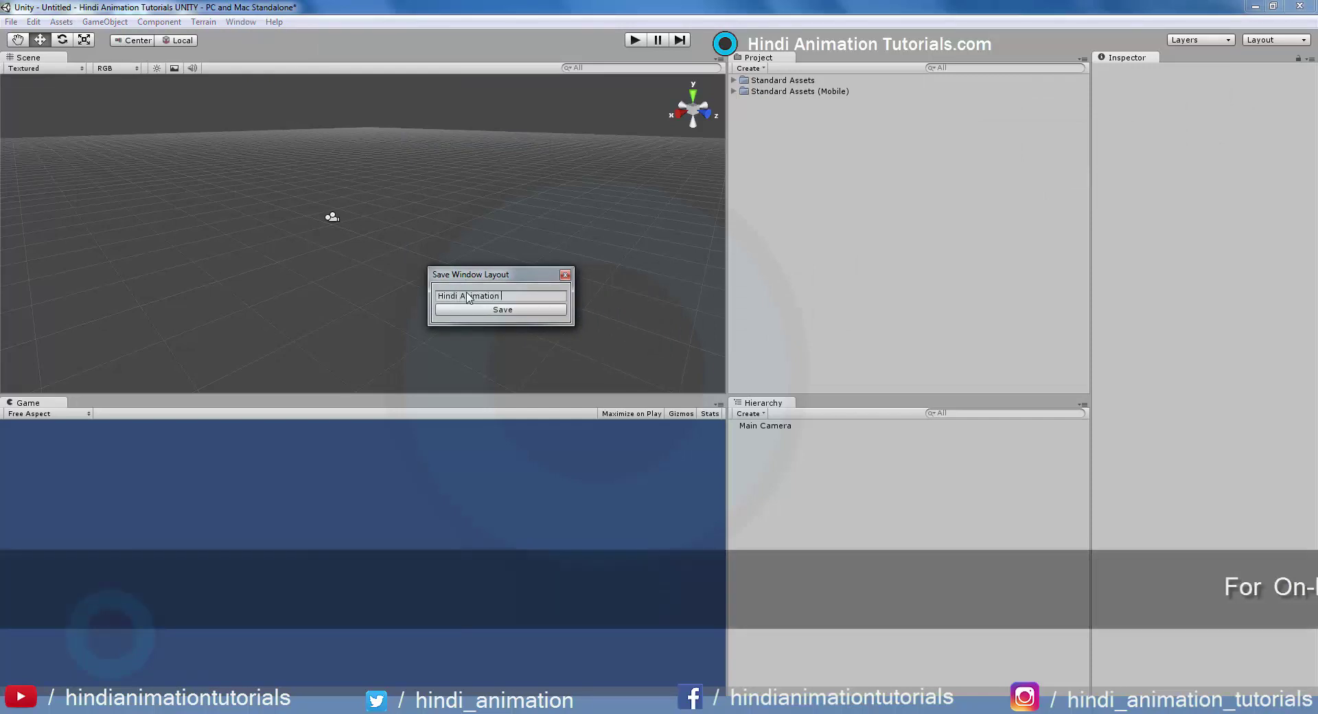
pyautogui.click(512, 310)
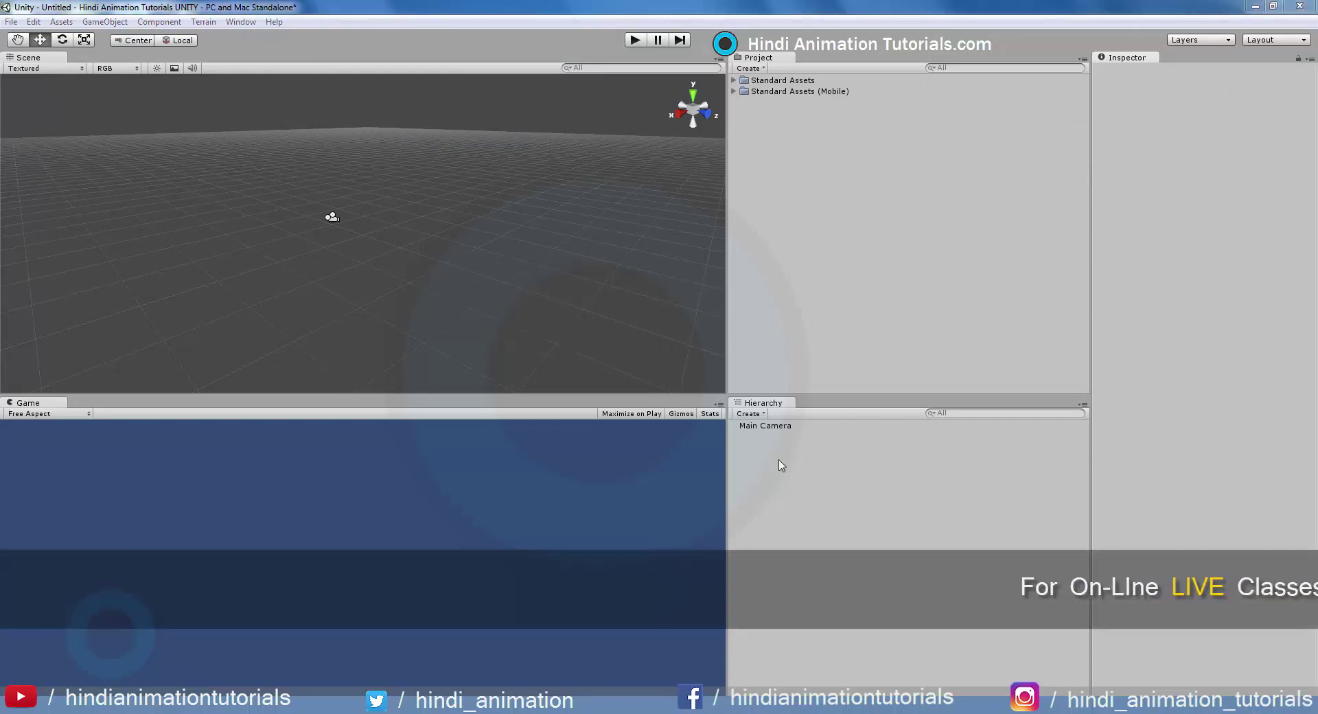
pyautogui.moveTo(762, 404); pyautogui.dragTo(556, 396)
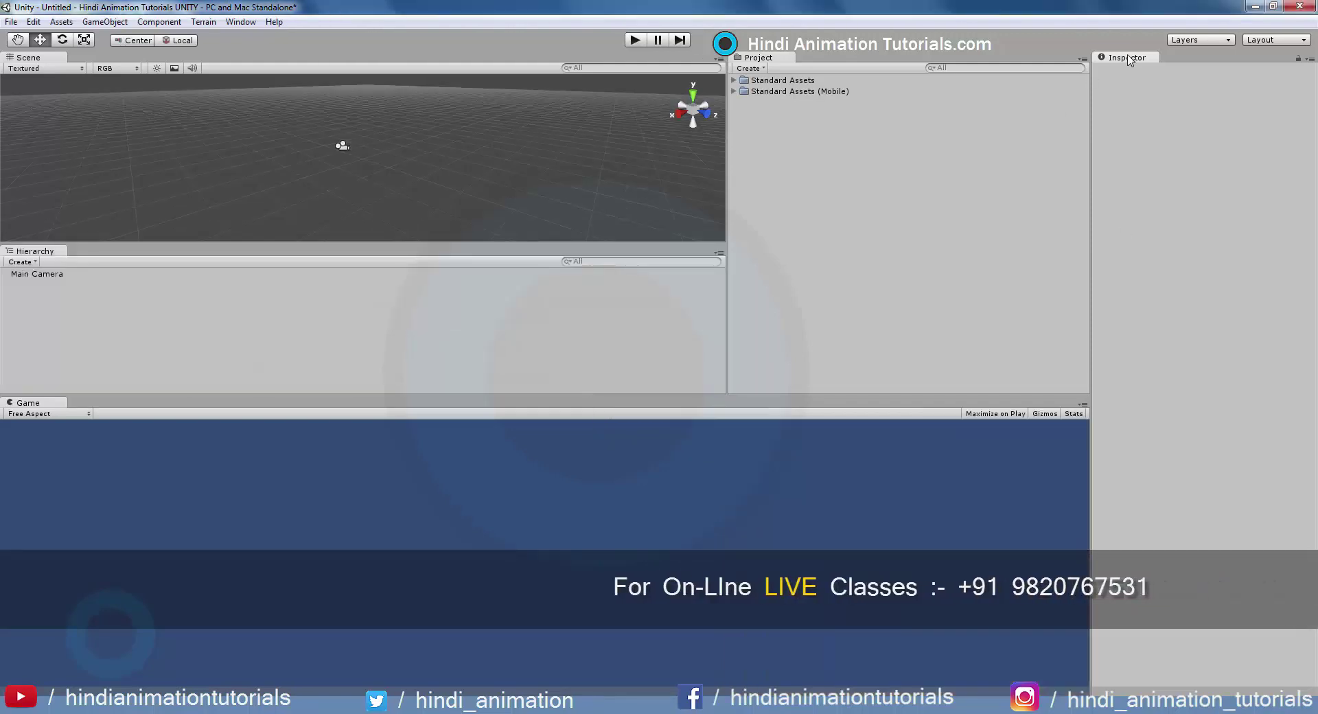
# Dock the Inspector beneath Project, then switch back to the Hindi Animation Tutorials layout
pyautogui.moveTo(1043, 260); pyautogui.dragTo(1037, 574)
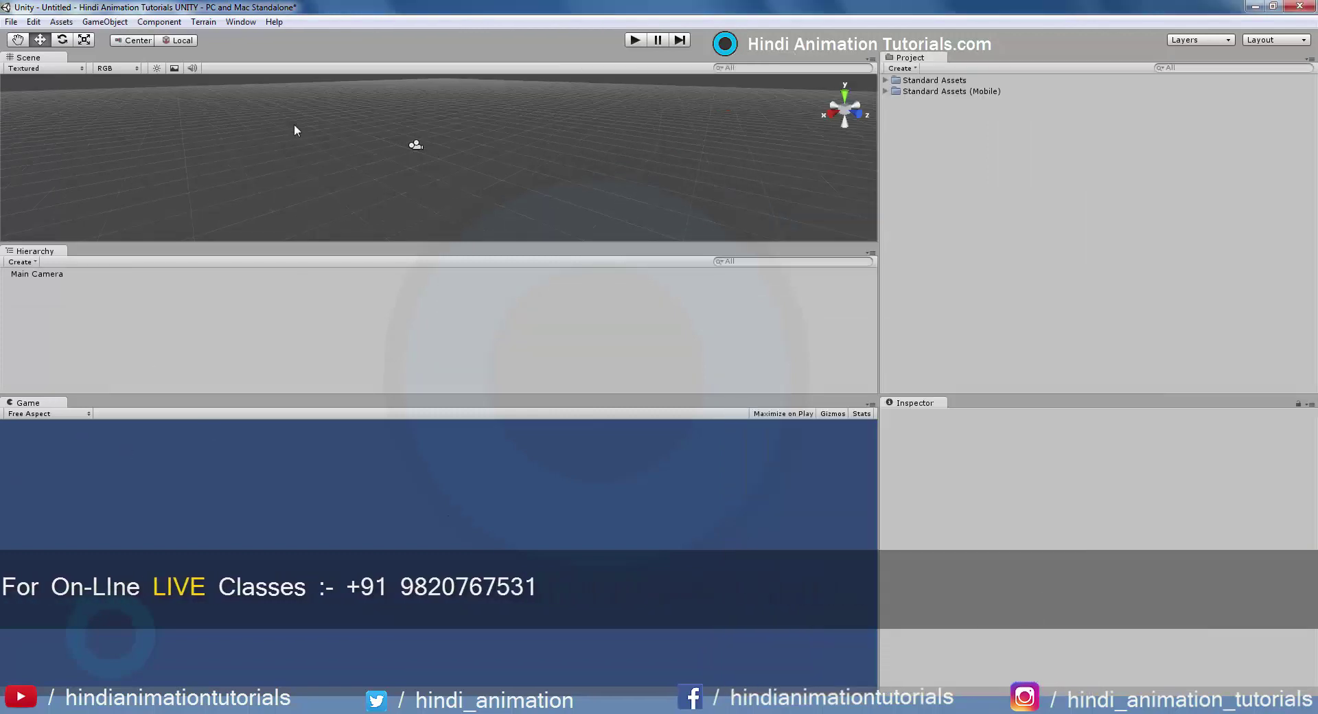
pyautogui.click(241, 25)
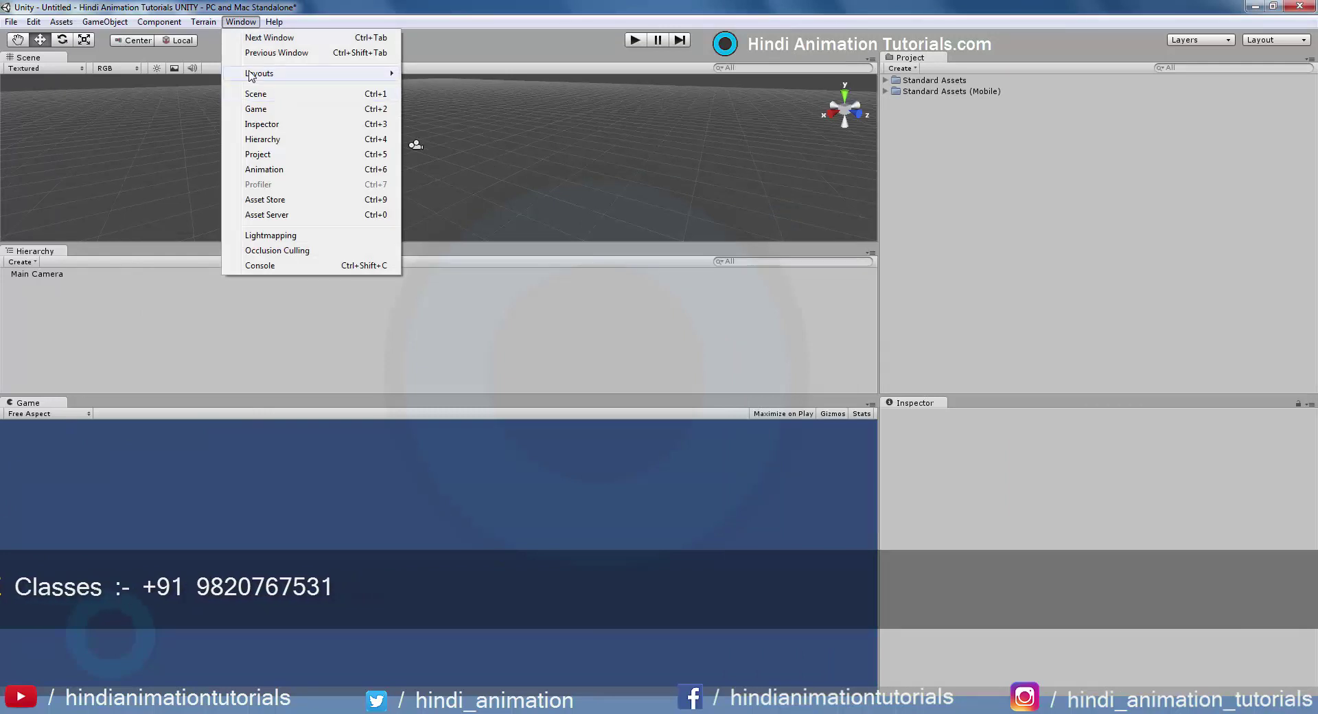
pyautogui.moveTo(251, 77)
pyautogui.click(494, 104)
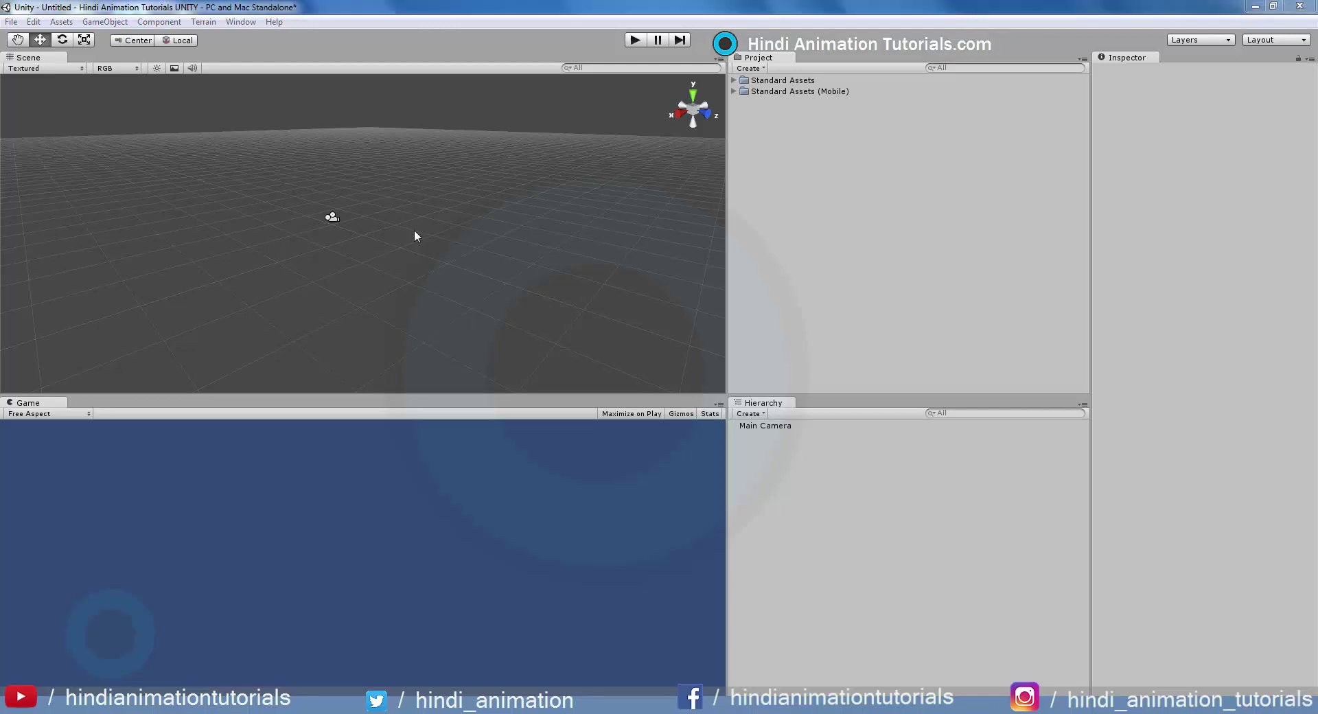
# Apply the 2 by 3 layout, then the 4 Split layout
pyautogui.click(241, 22)
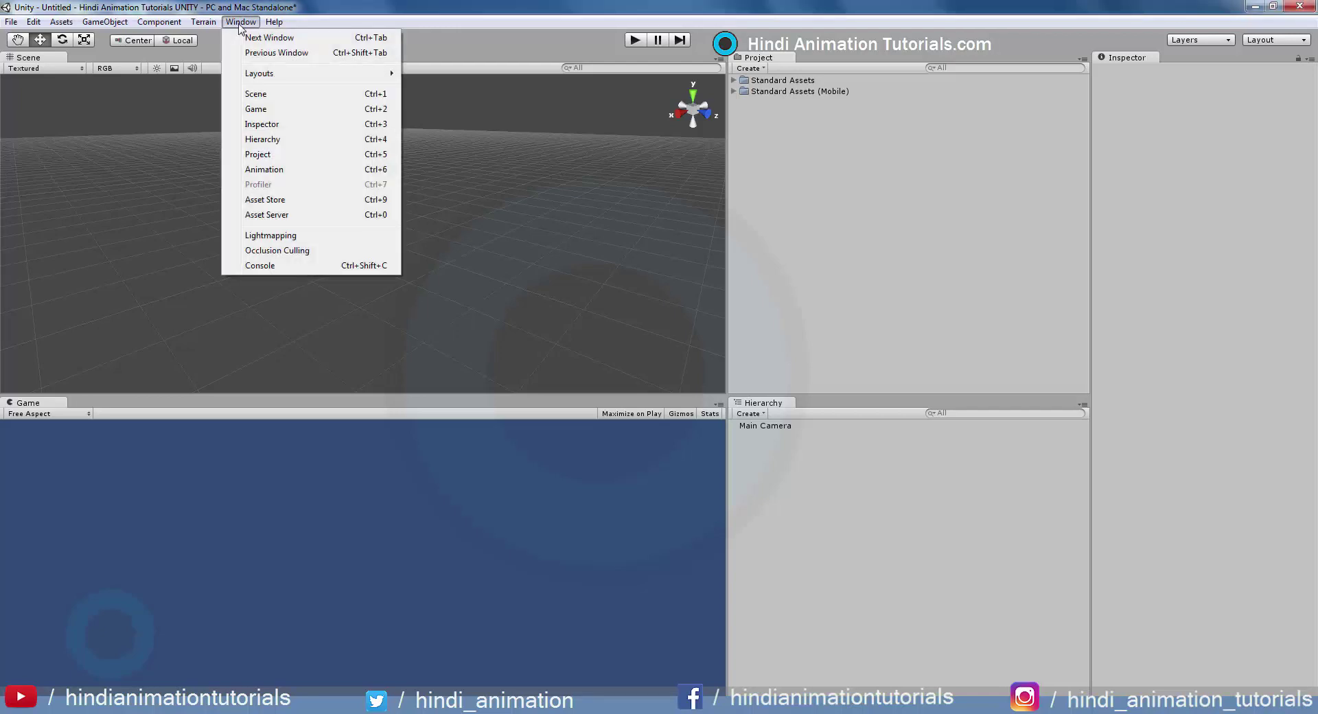
pyautogui.moveTo(275, 72)
pyautogui.click(436, 75)
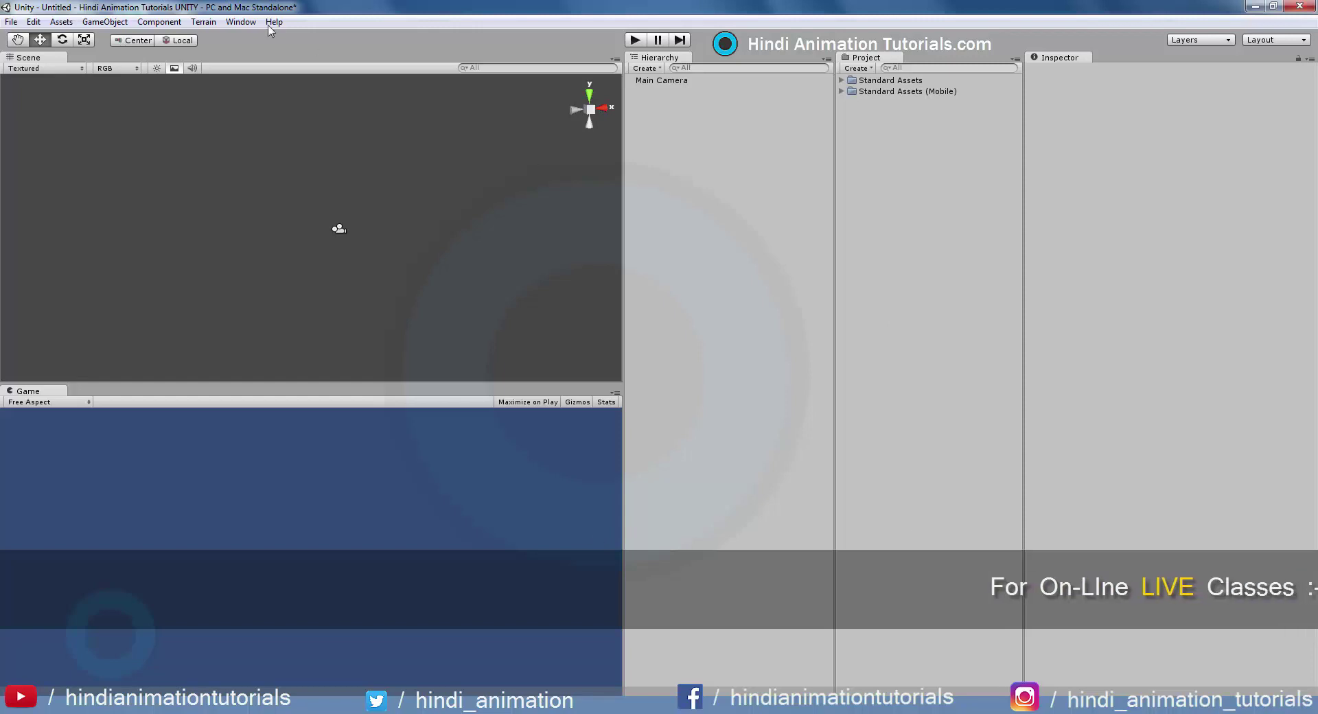
pyautogui.click(240, 22)
pyautogui.moveTo(309, 73)
pyautogui.click(459, 92)
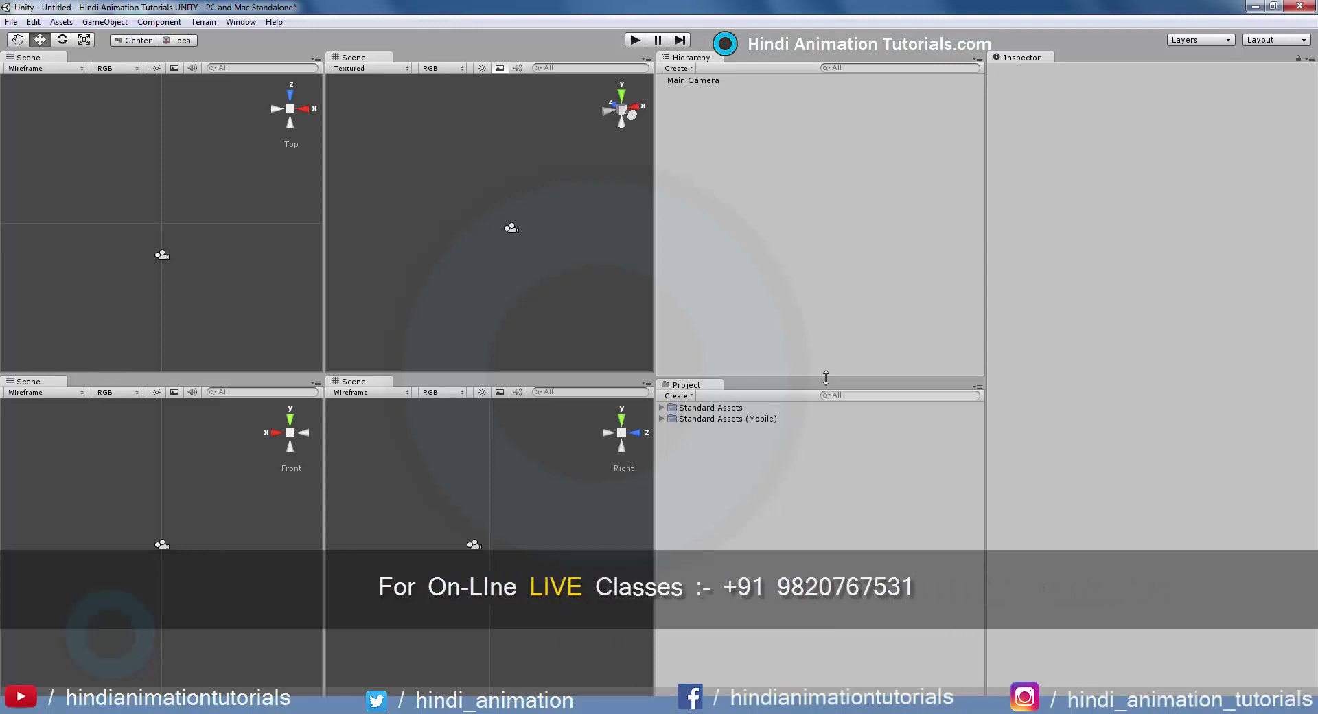
# Delete the saved Hindi Animation Tutorials layout
pyautogui.click(246, 23)
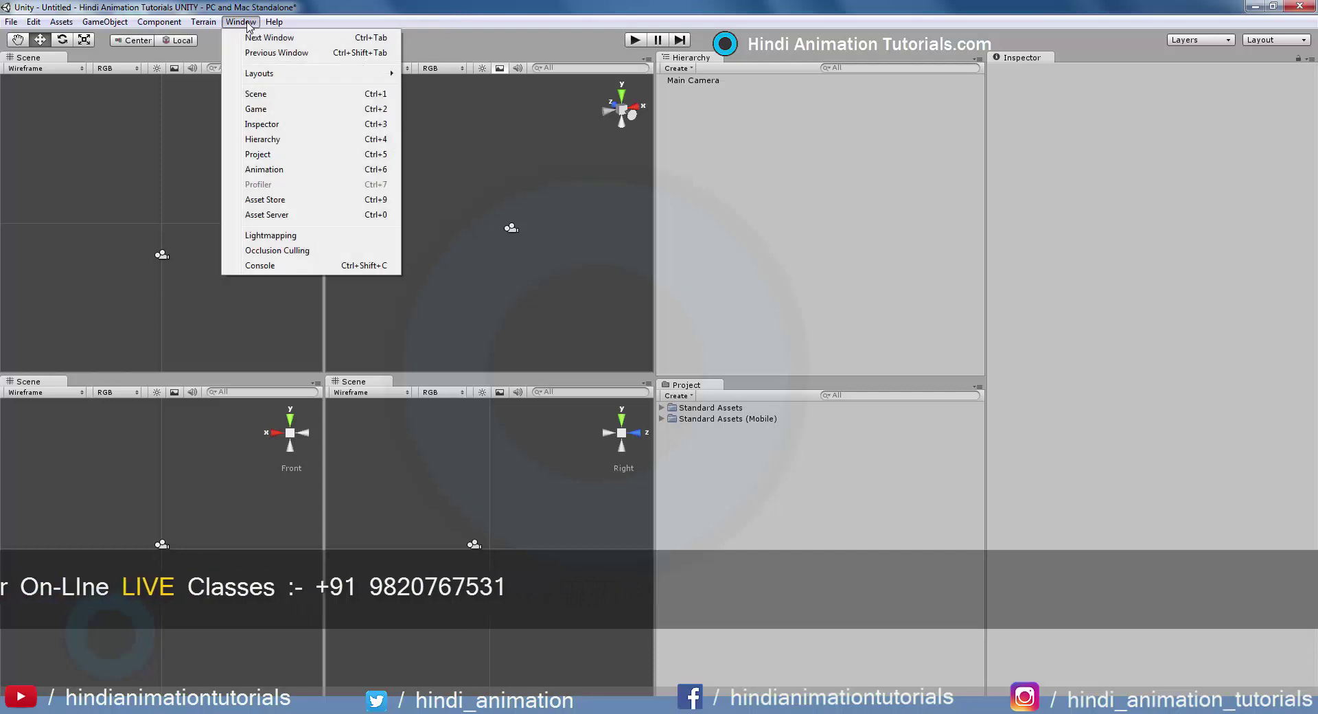
pyautogui.moveTo(255, 76)
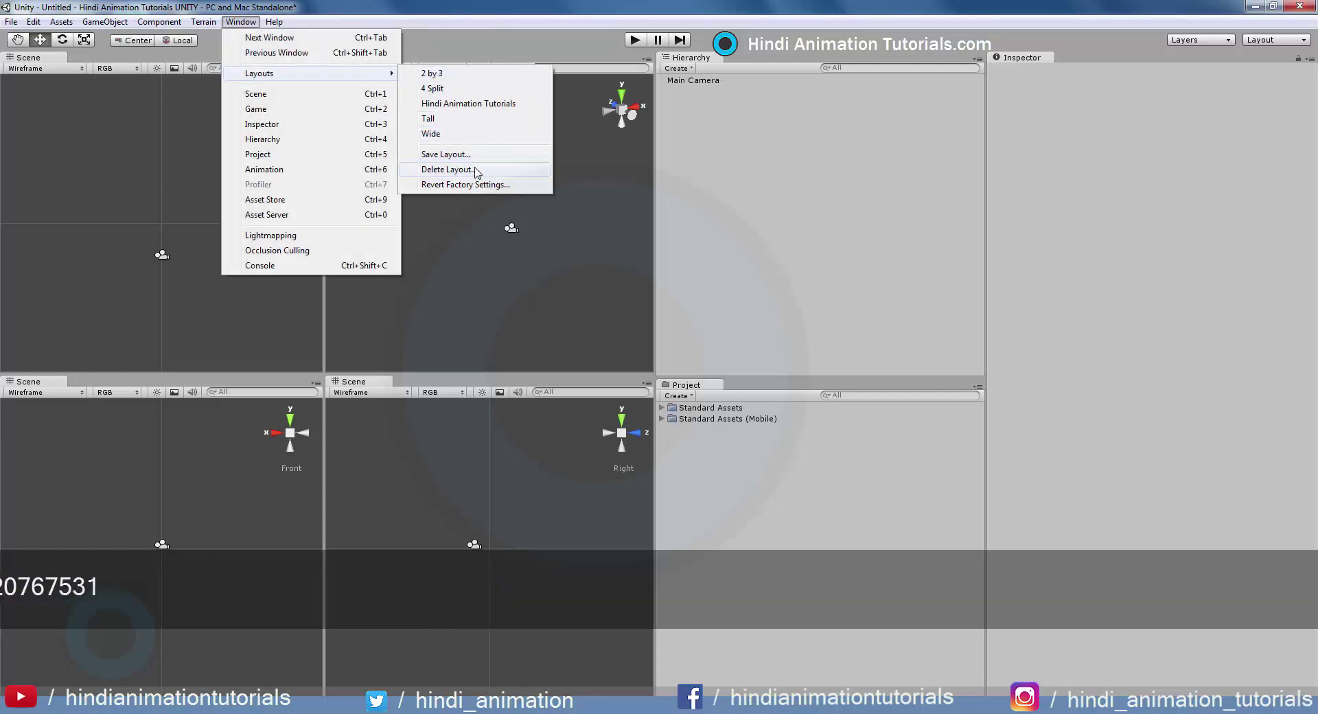
pyautogui.click(447, 170)
pyautogui.moveTo(1260, 38); pyautogui.dragTo(567, 202)
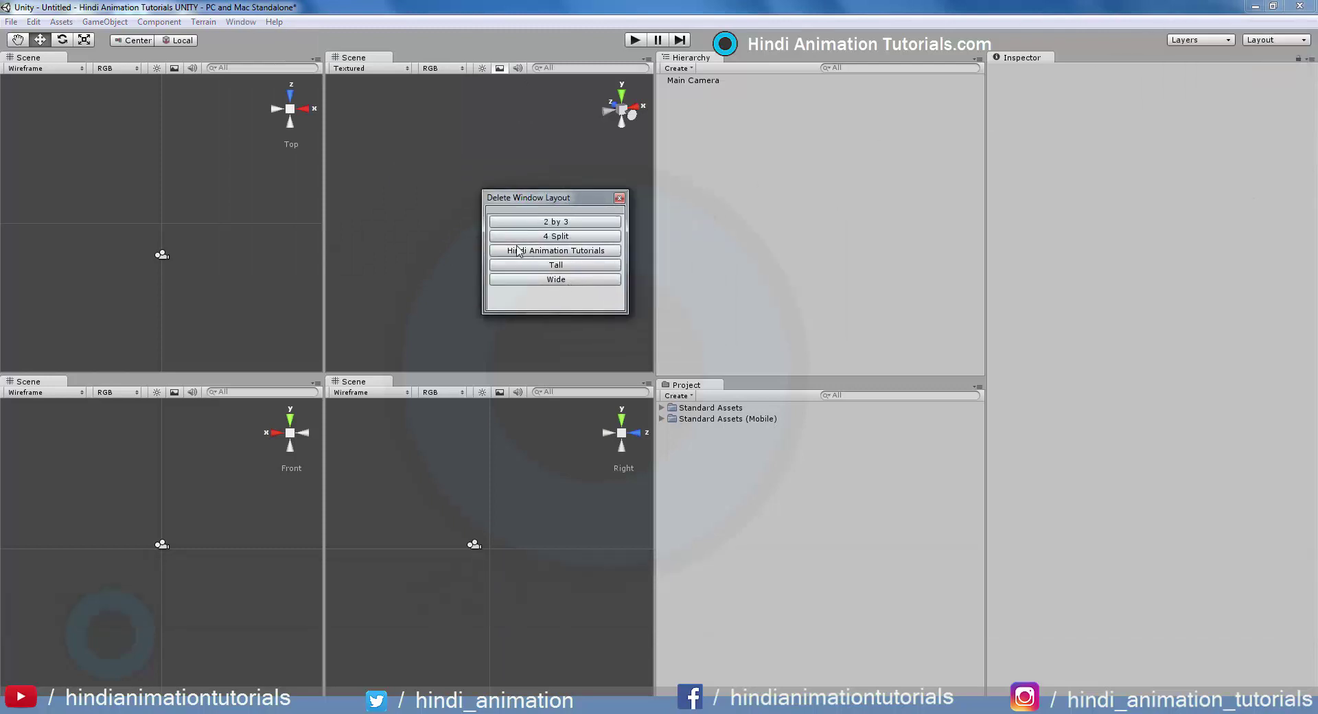
pyautogui.click(618, 198)
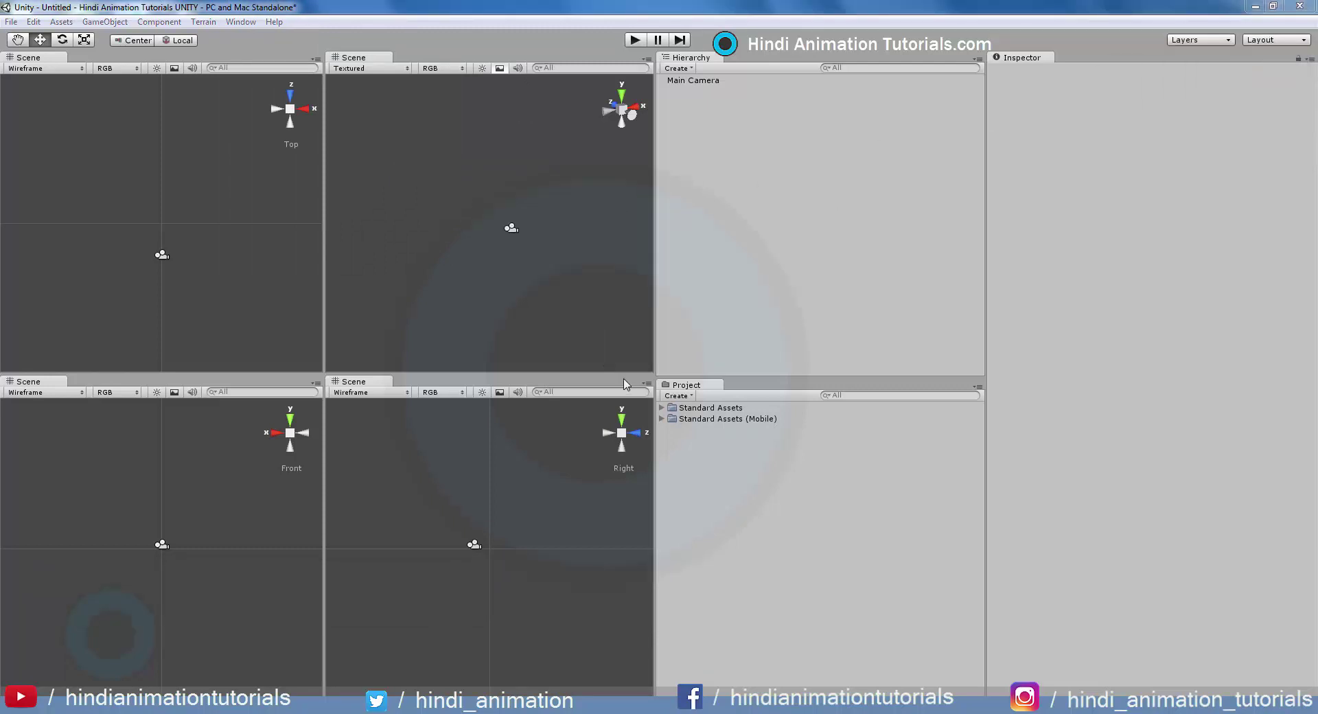
# Revert all window layouts to factory settings and confirm with Continue
pyautogui.click(240, 22)
pyautogui.moveTo(249, 74)
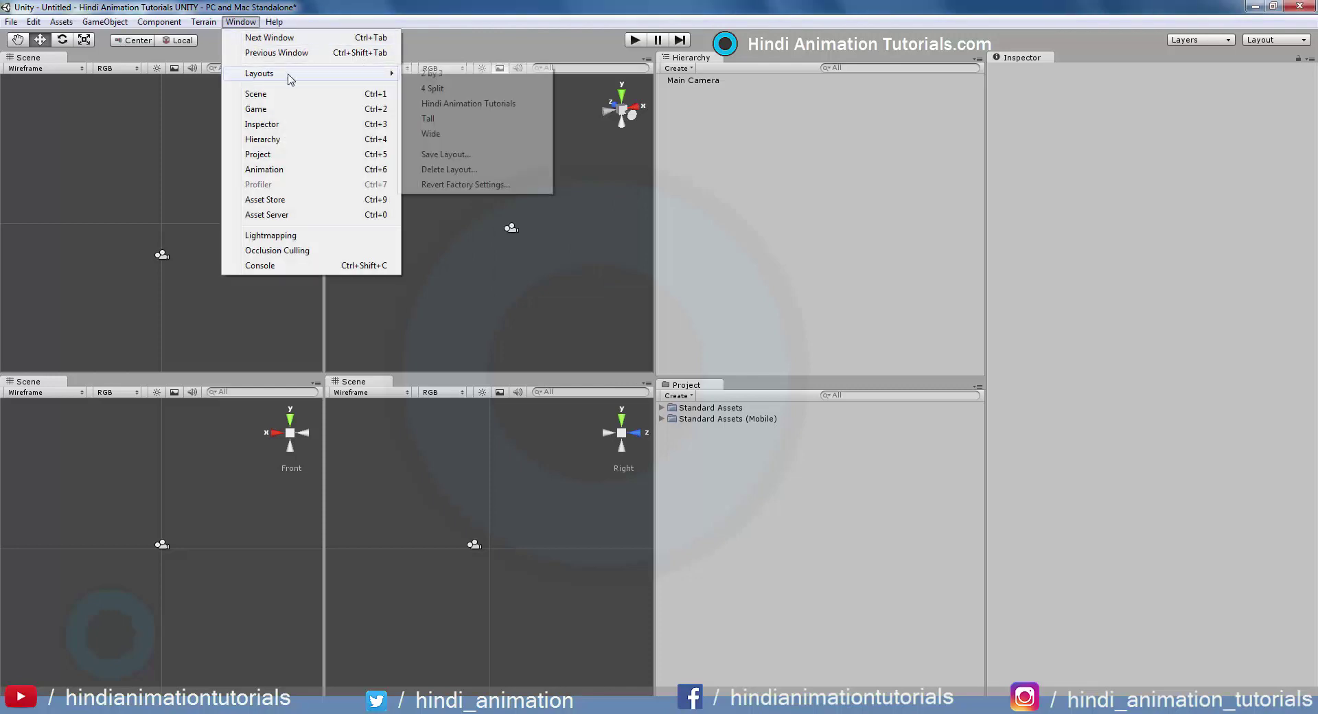
pyautogui.click(483, 185)
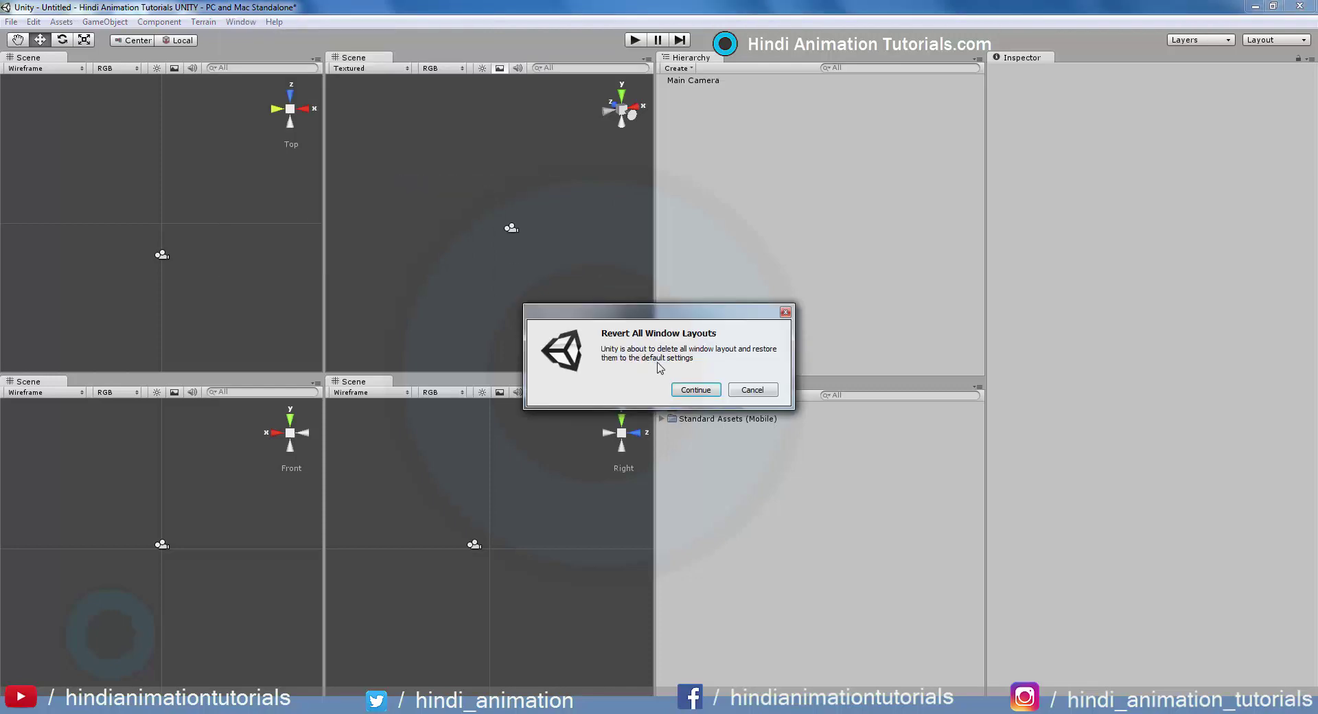
pyautogui.click(685, 390)
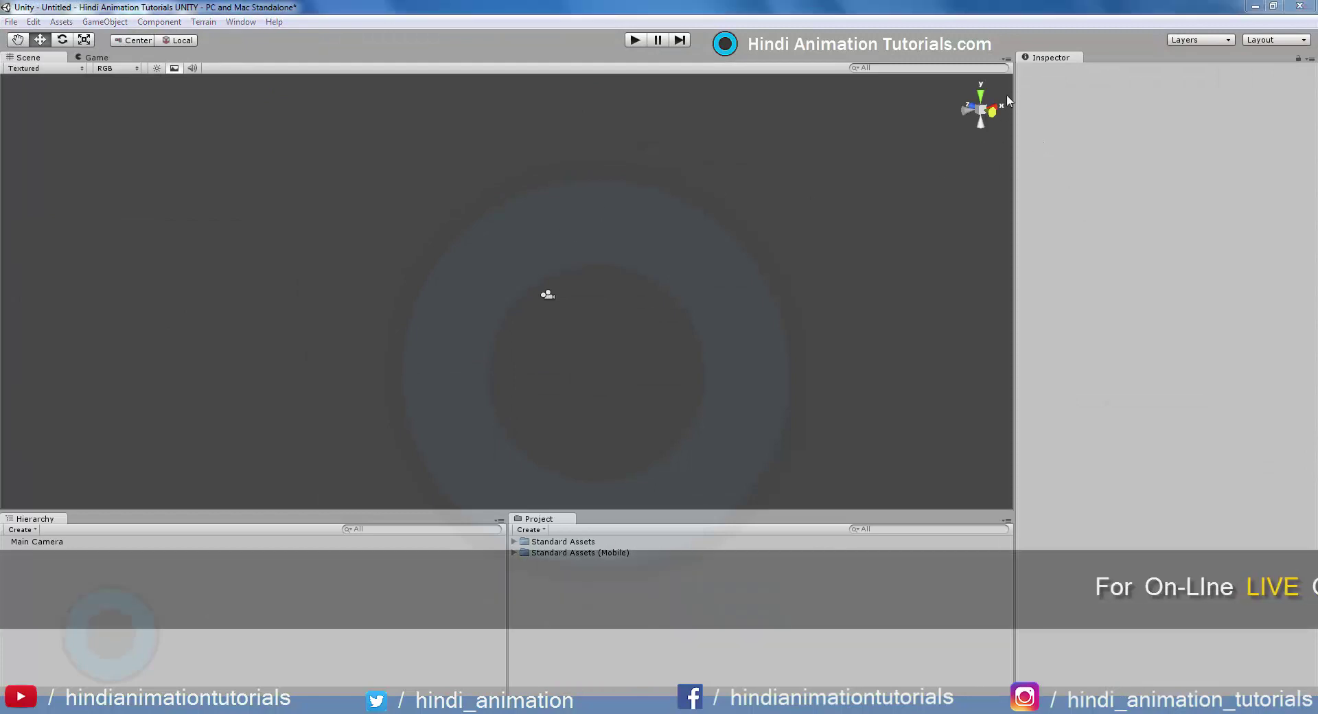
# Close the Inspector from its side column and re-add it as a tab beside Scene and Game
pyautogui.rightClick(1050, 60)
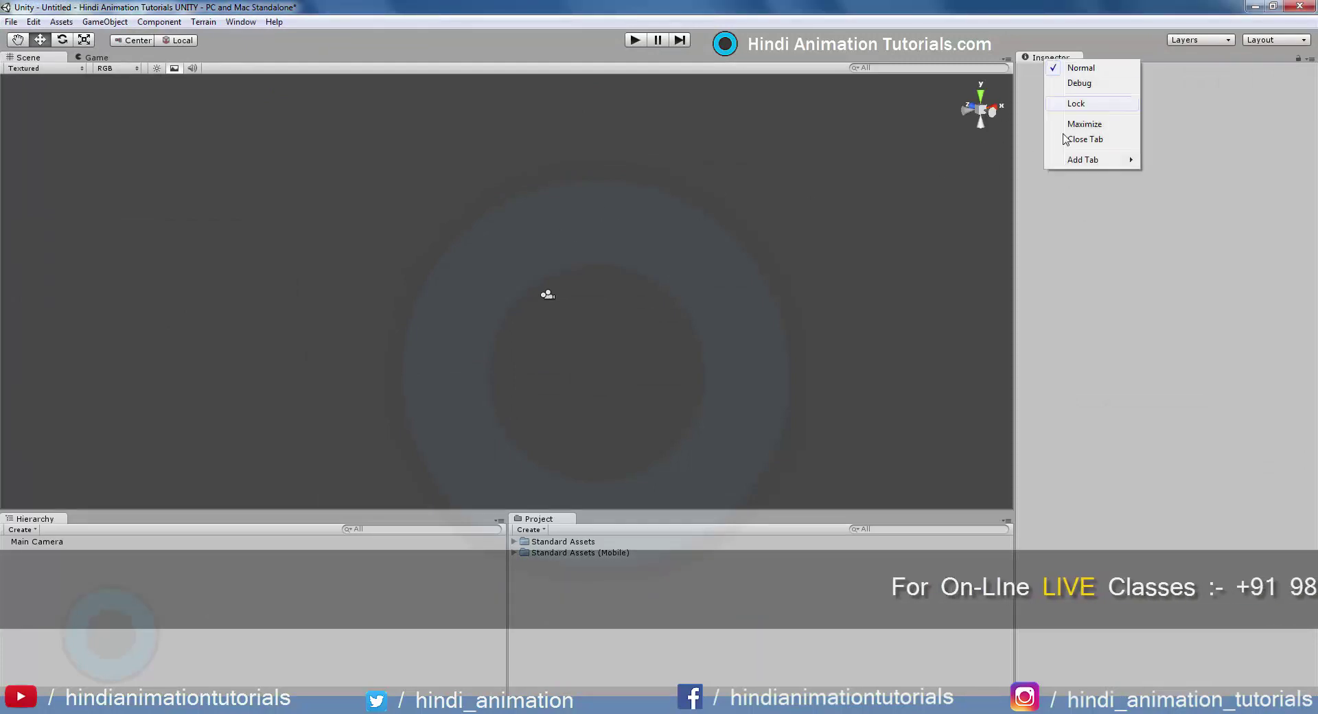
pyautogui.moveTo(1066, 162)
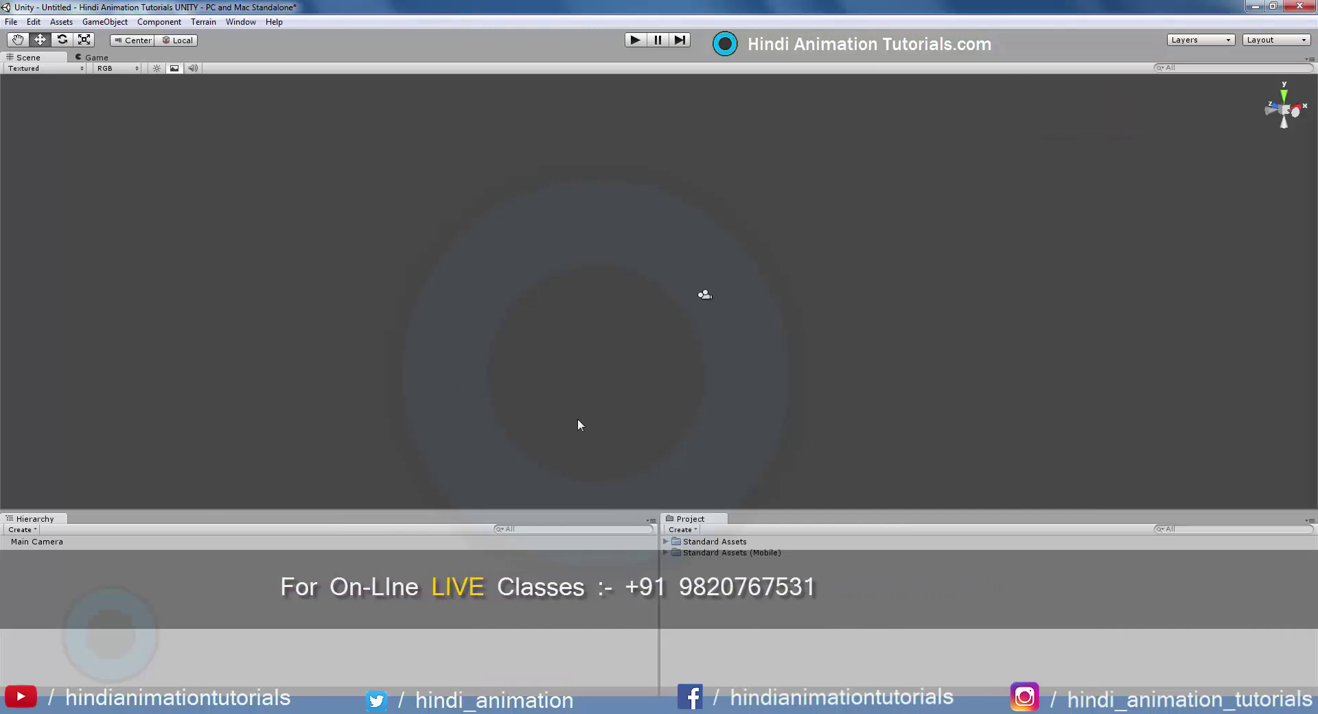
pyautogui.rightClick(37, 57)
pyautogui.moveTo(65, 109)
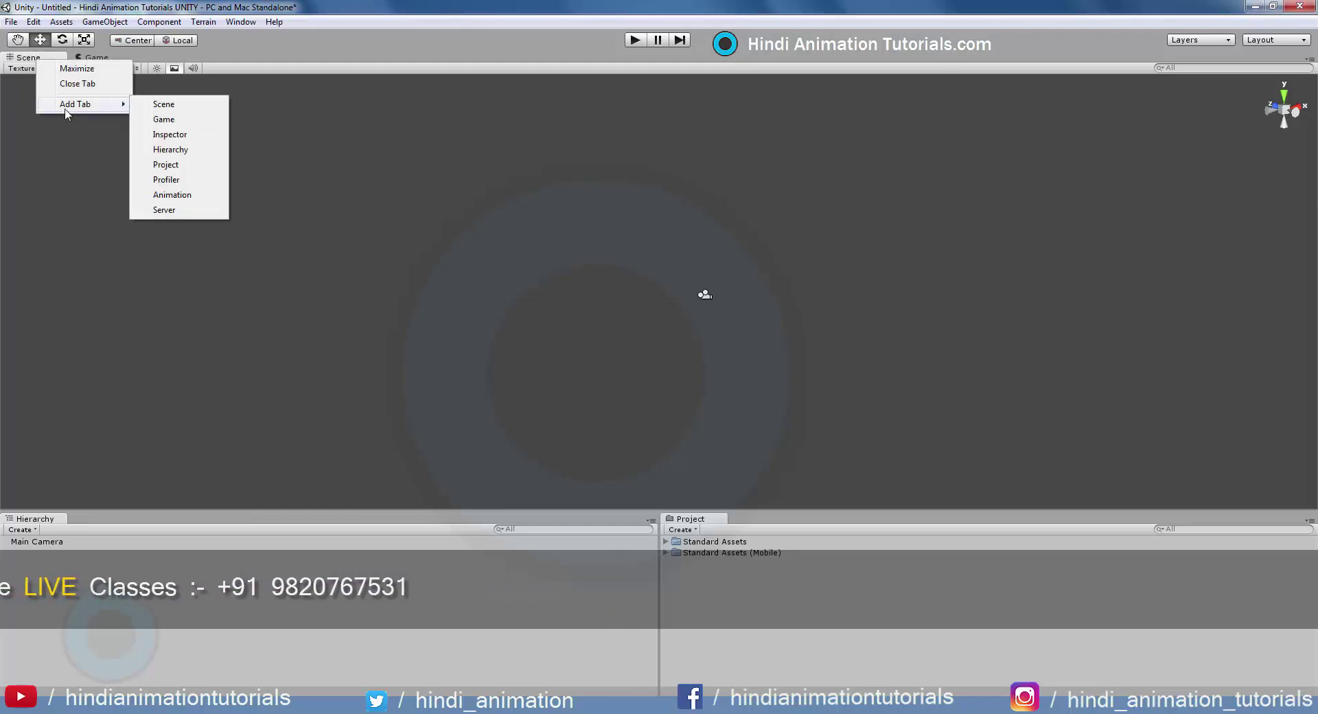
pyautogui.click(173, 138)
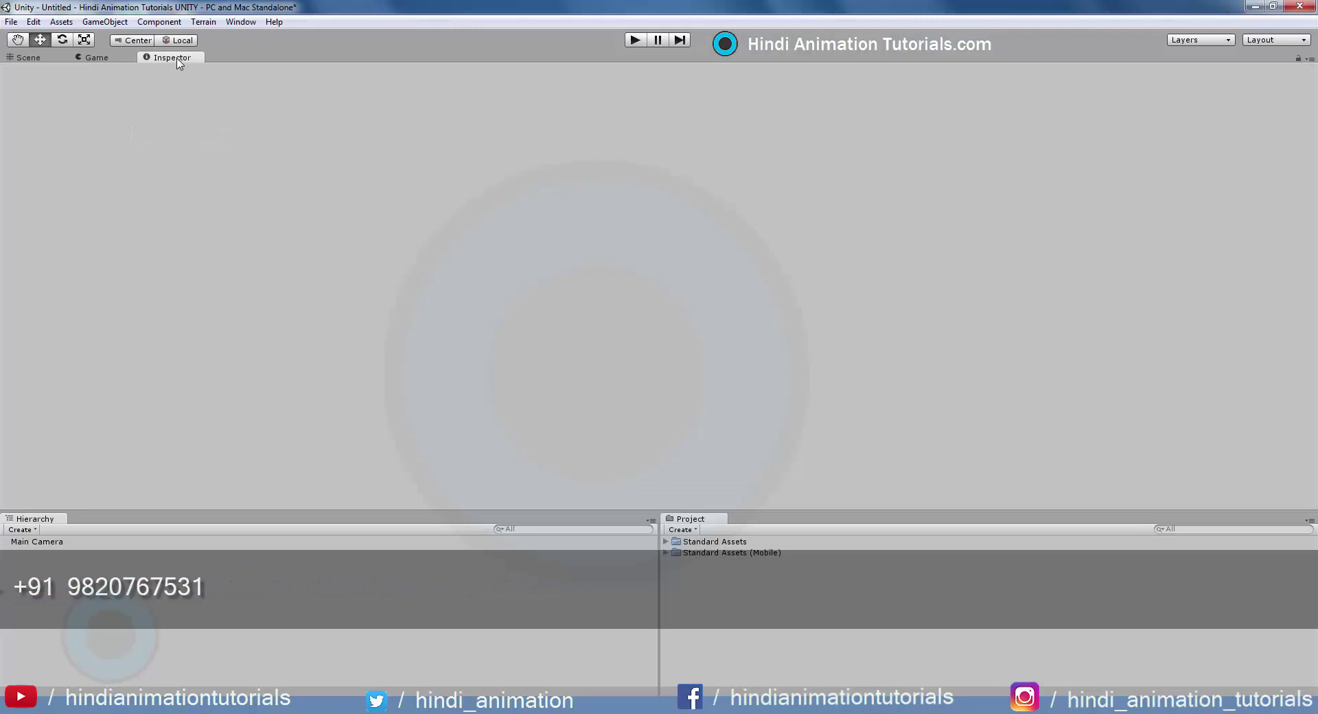
# Give Inspector its own right pane, dock Game below Scene, and stack Hierarchy under Project beside Scene
pyautogui.moveTo(180, 59); pyautogui.dragTo(388, 140)
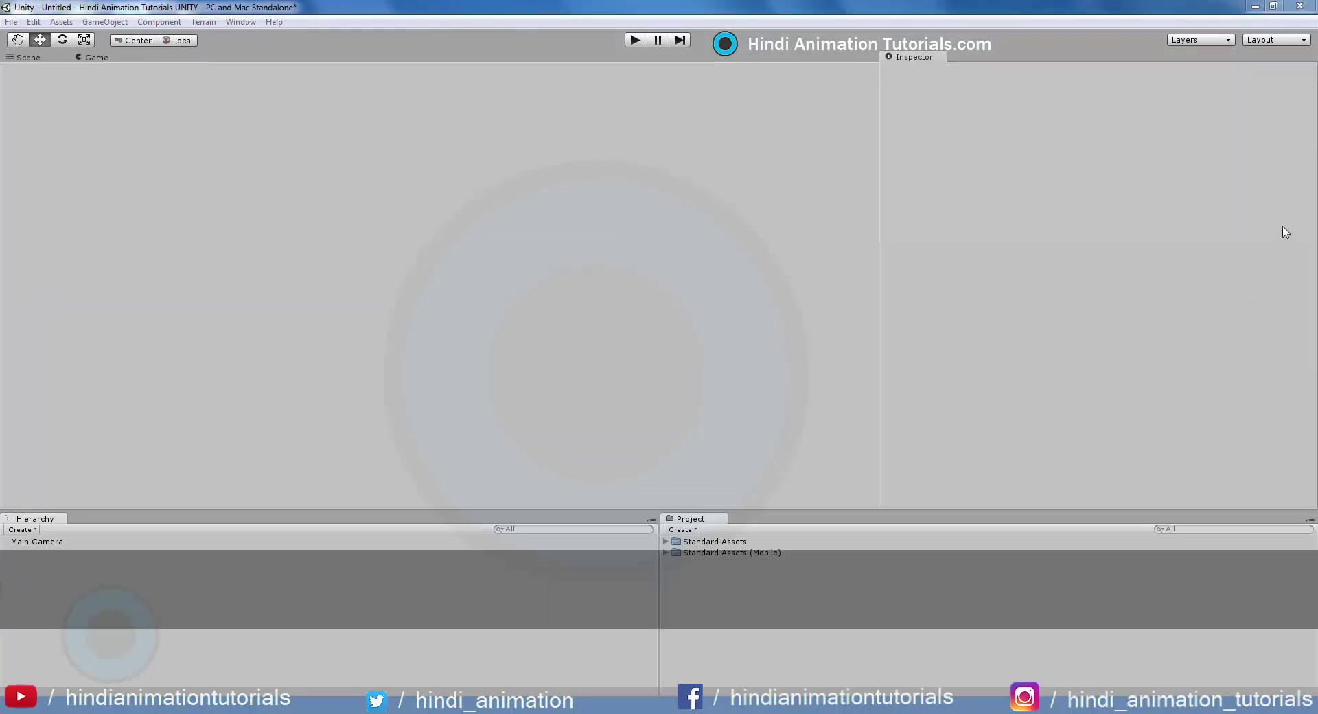
pyautogui.moveTo(1286, 232); pyautogui.dragTo(1281, 230)
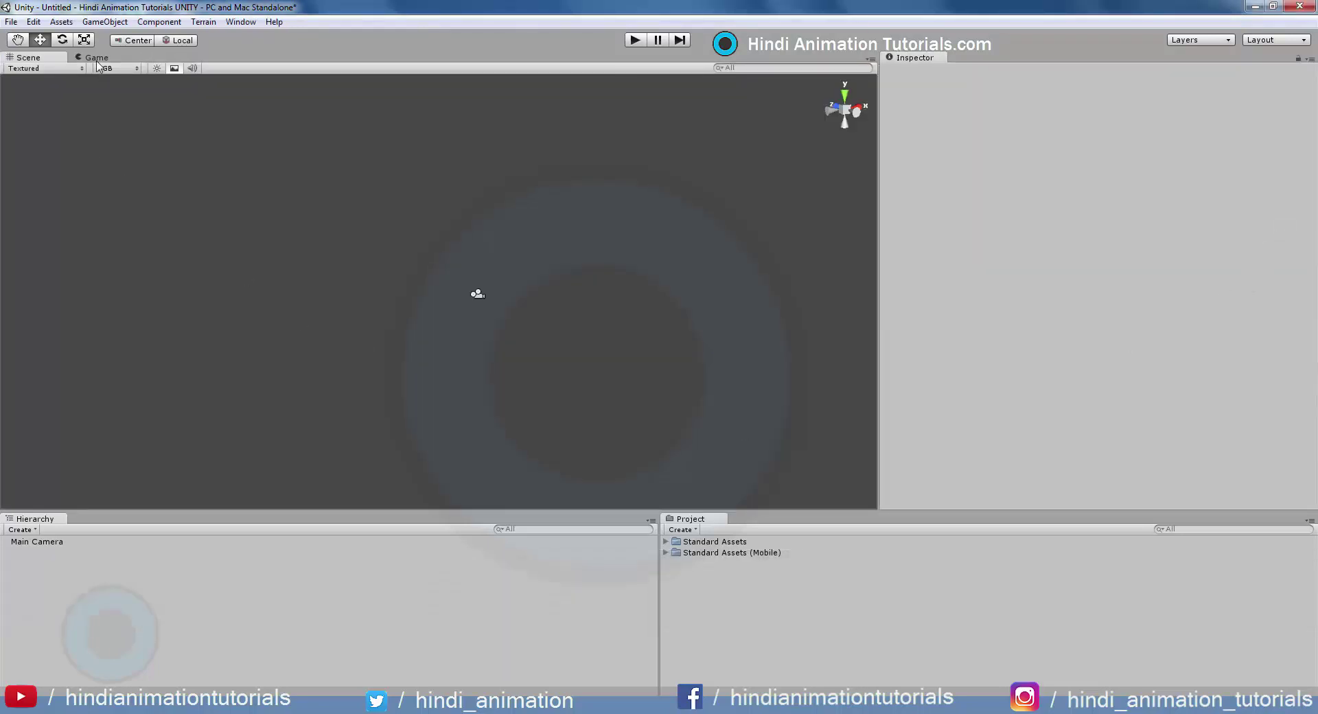
pyautogui.moveTo(96, 58)
pyautogui.mouseDown()
pyautogui.moveTo(203, 414)
pyautogui.moveTo(202, 454)
pyautogui.mouseUp()
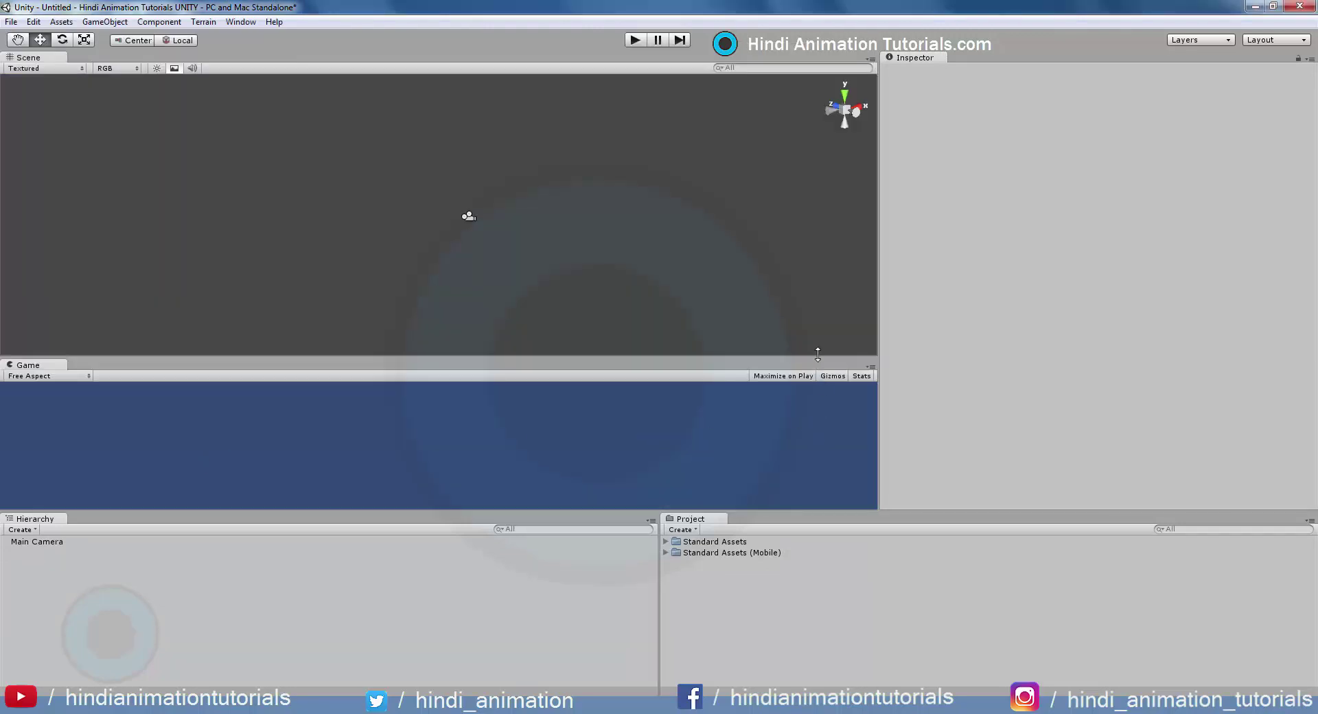
pyautogui.moveTo(818, 354); pyautogui.dragTo(817, 281)
pyautogui.moveTo(707, 520)
pyautogui.mouseDown()
pyautogui.moveTo(736, 345)
pyautogui.moveTo(831, 215)
pyautogui.mouseUp()
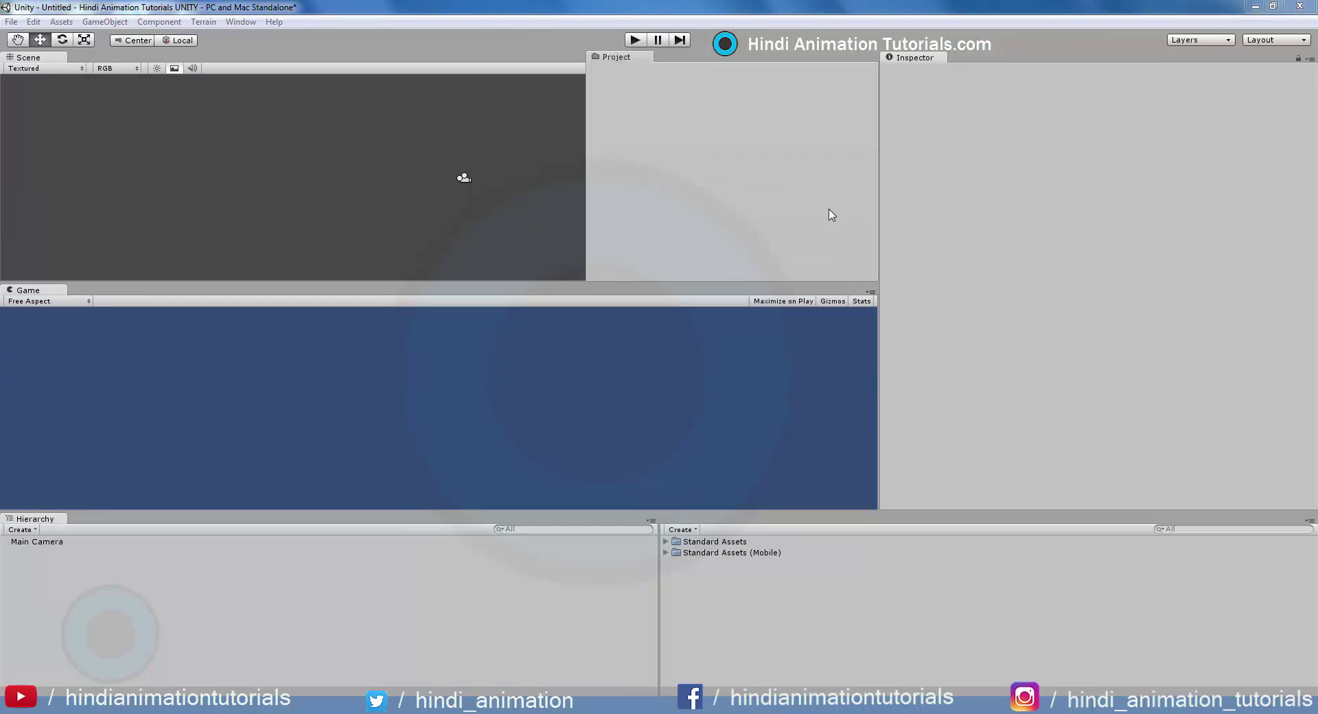
pyautogui.moveTo(53, 523); pyautogui.dragTo(821, 421)
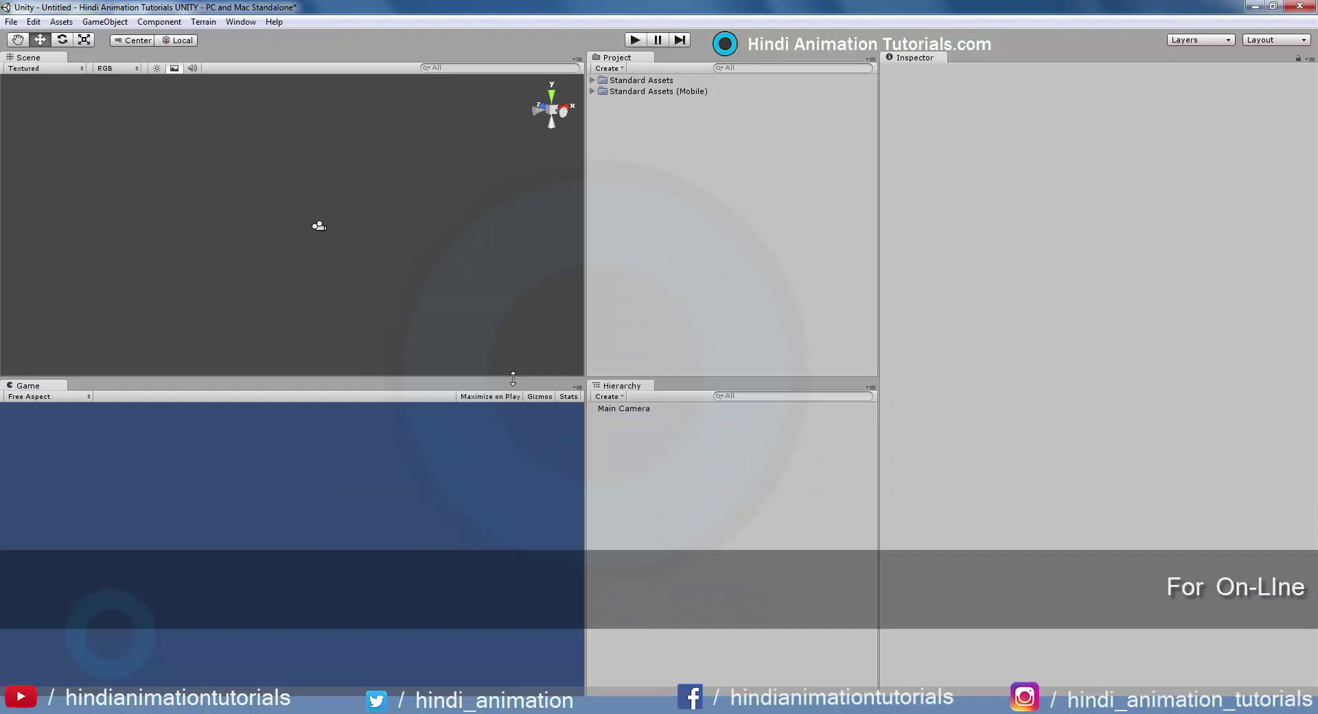
# Resize the panes, move Hierarchy above Project, and widen the Project and Hierarchy column
pyautogui.moveTo(513, 378); pyautogui.dragTo(513, 340)
pyautogui.moveTo(585, 481); pyautogui.dragTo(787, 481)
pyautogui.moveTo(880, 289); pyautogui.dragTo(1085, 288)
pyautogui.moveTo(586, 289); pyautogui.dragTo(789, 289)
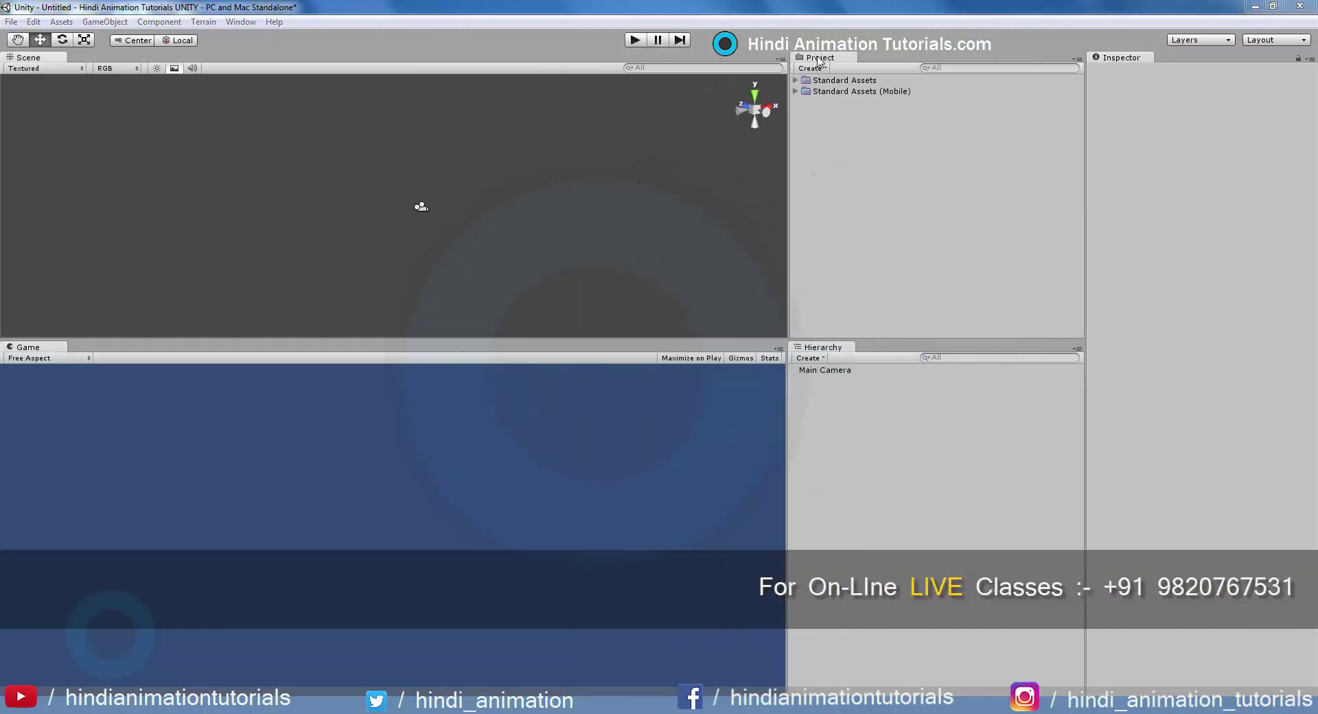
pyautogui.moveTo(819, 59); pyautogui.dragTo(852, 567)
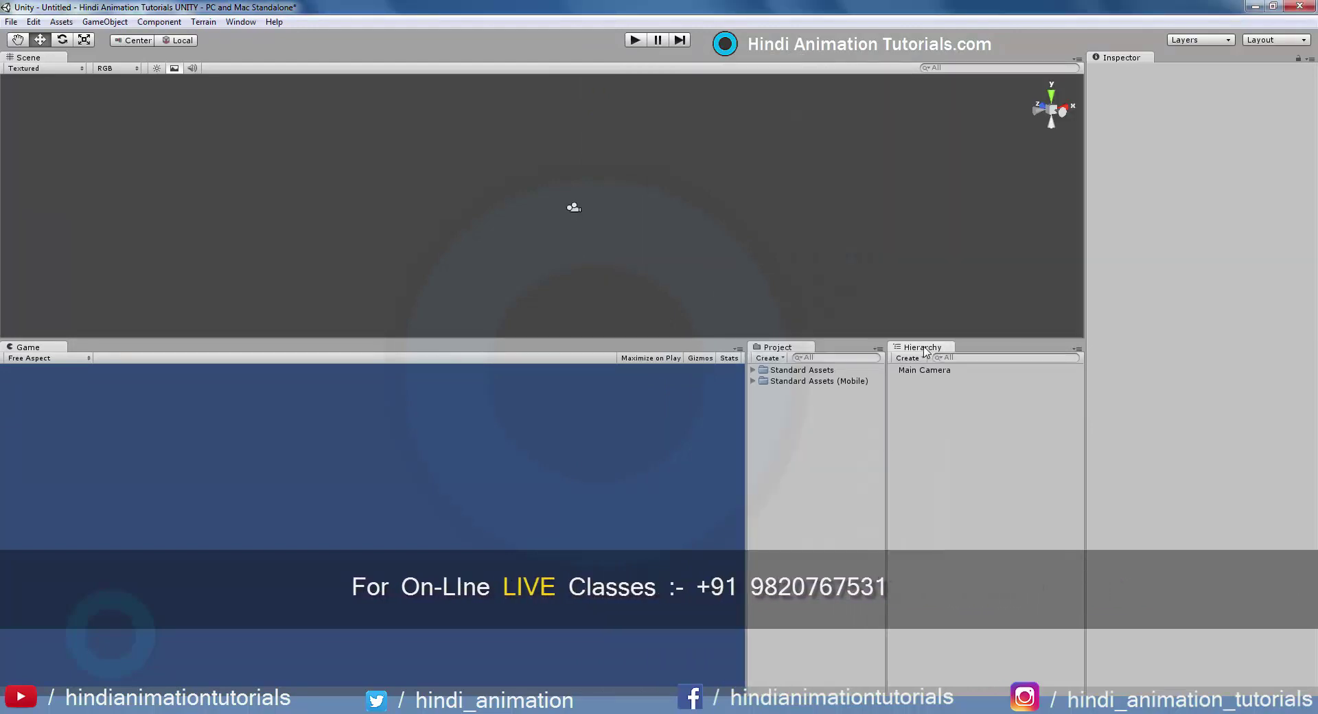
pyautogui.moveTo(925, 351); pyautogui.dragTo(1028, 184)
pyautogui.moveTo(746, 385); pyautogui.dragTo(722, 399)
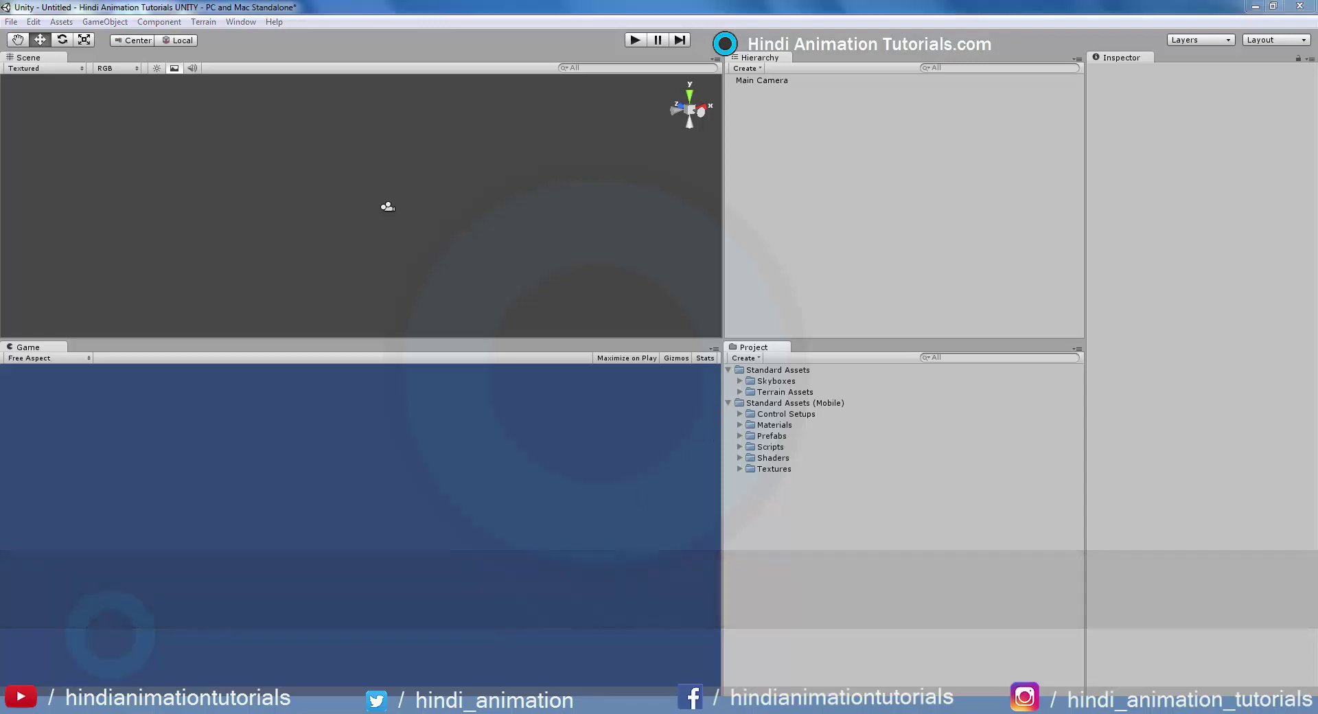
# Open the Assets folder of Hindi Animation Tutorials UNITY on Local Disk (D:) in Explorer
pyautogui.press('super')
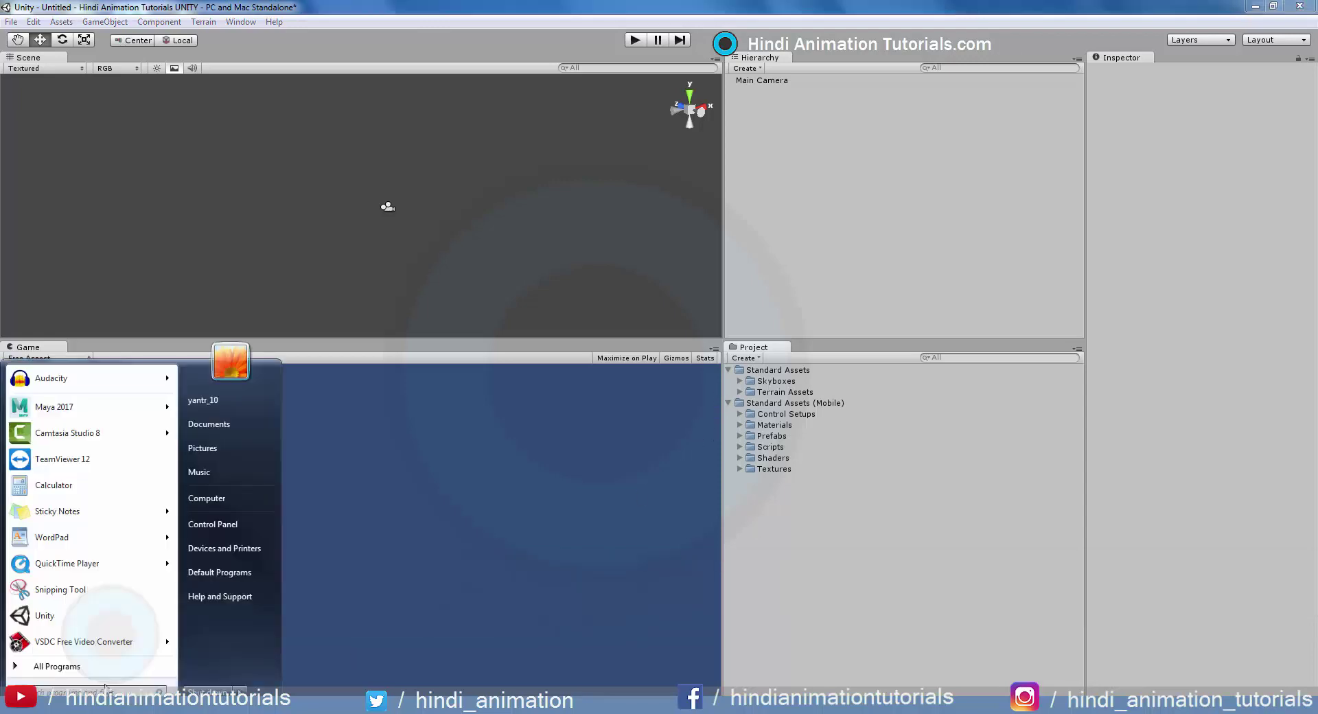
pyautogui.click(212, 500)
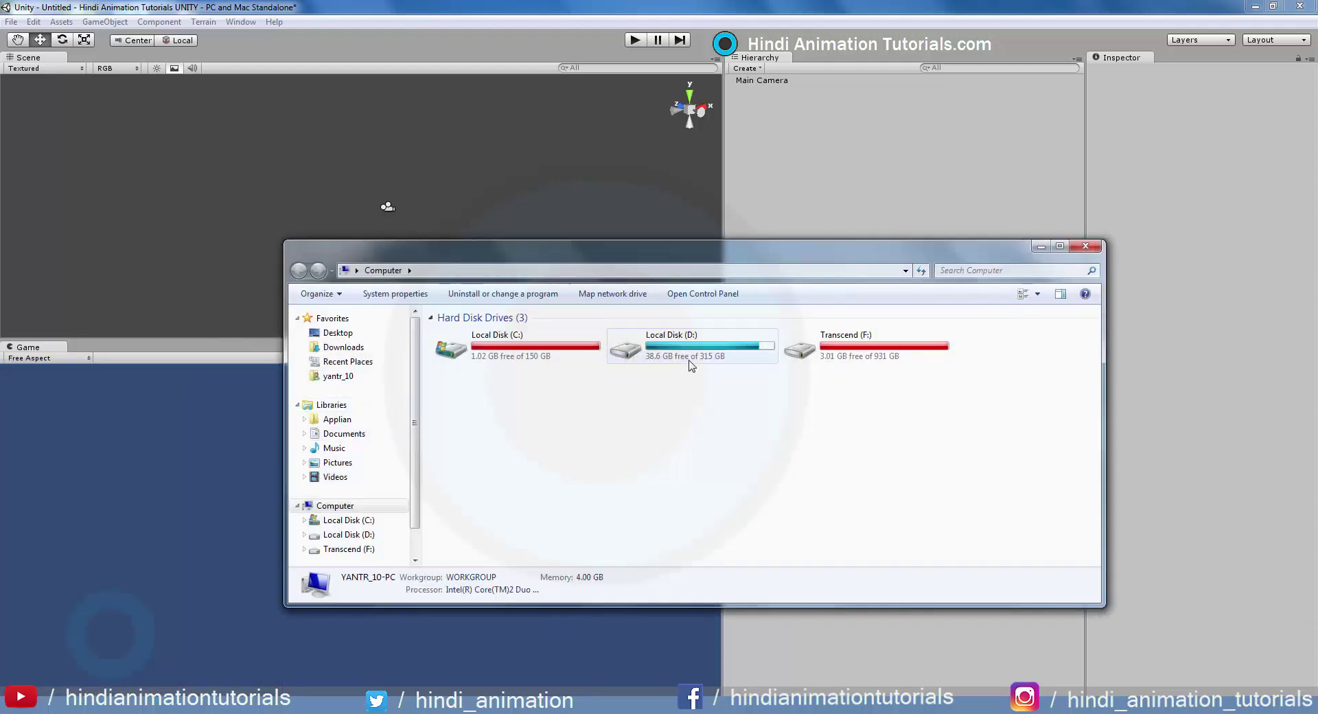
pyautogui.click(691, 365)
pyautogui.doubleClick(690, 365)
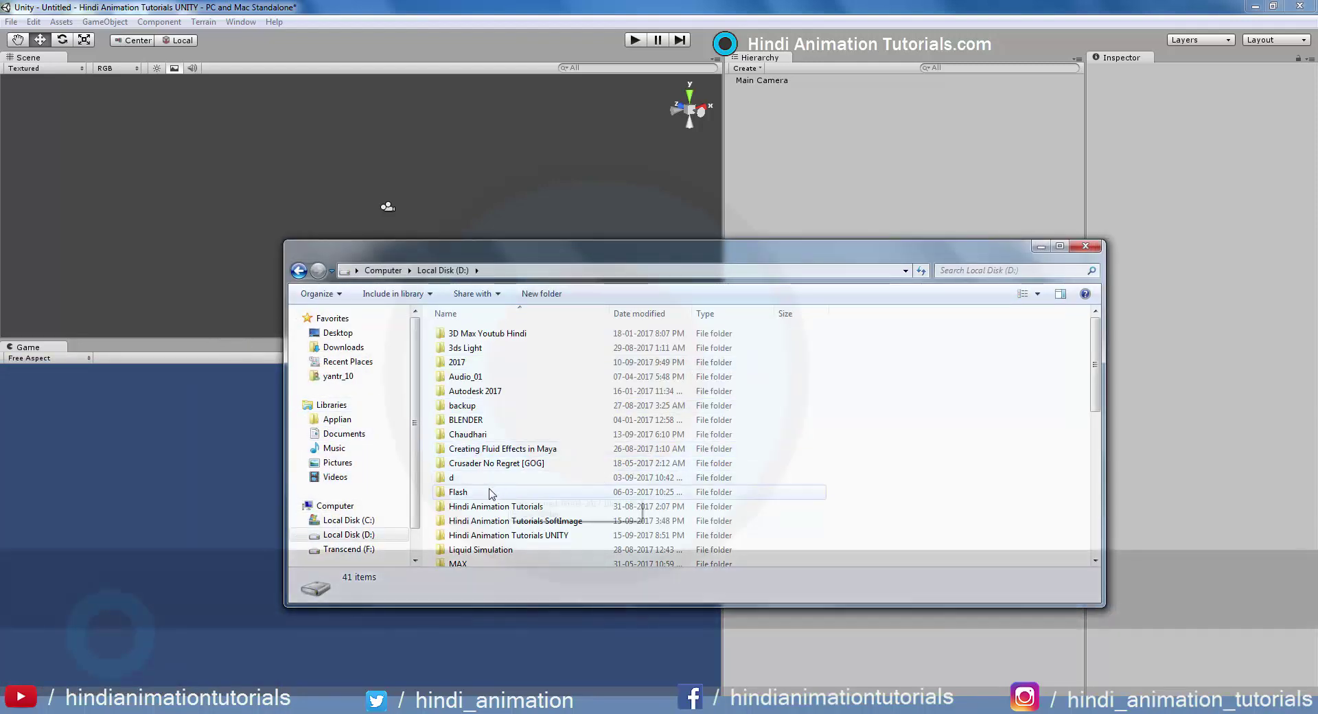
pyautogui.doubleClick(502, 536)
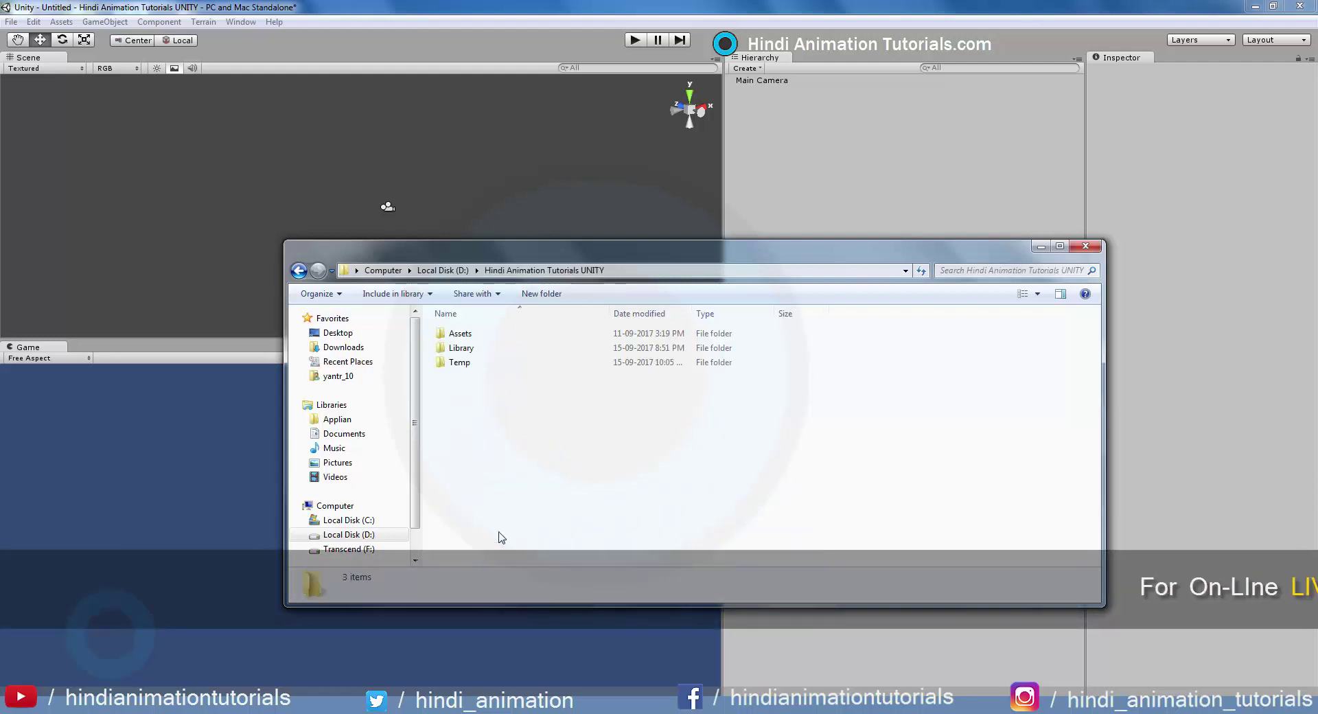
pyautogui.doubleClick(475, 334)
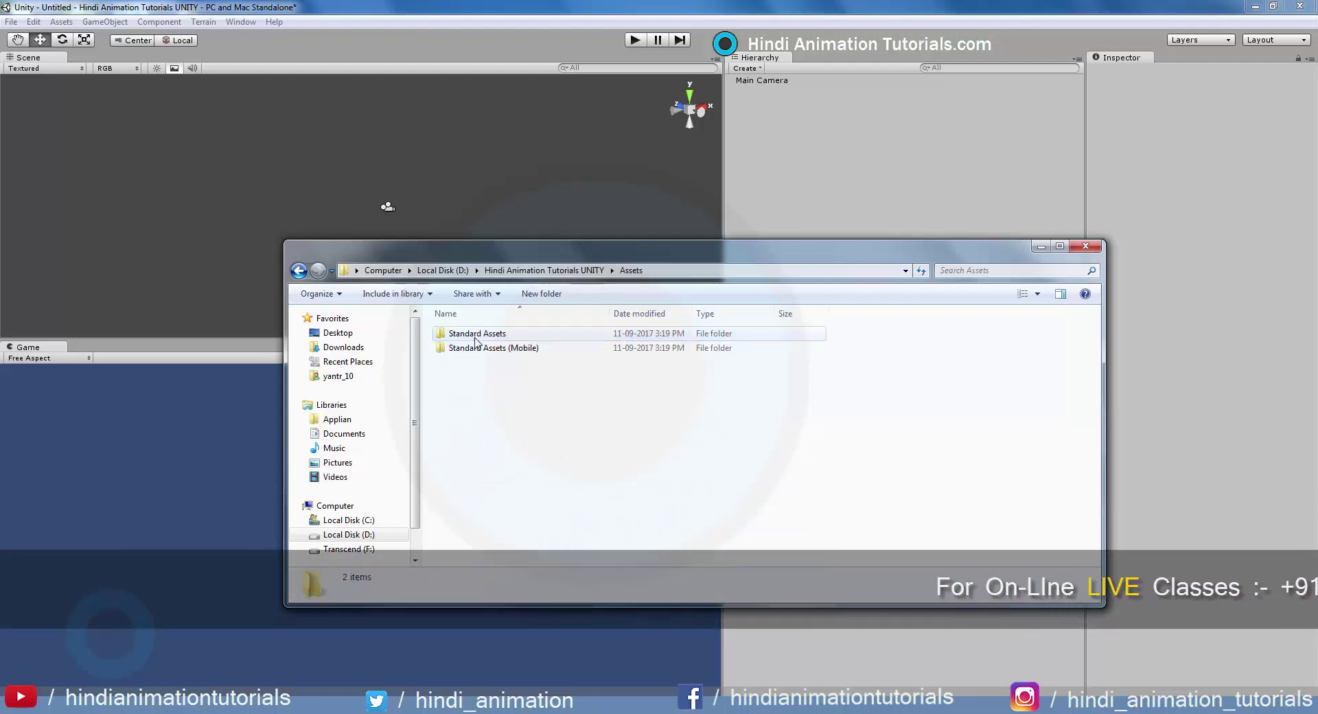
# Browse the Standard Assets and Standard Assets (Mobile) subfolders, returning to Assets
pyautogui.doubleClick(480, 334)
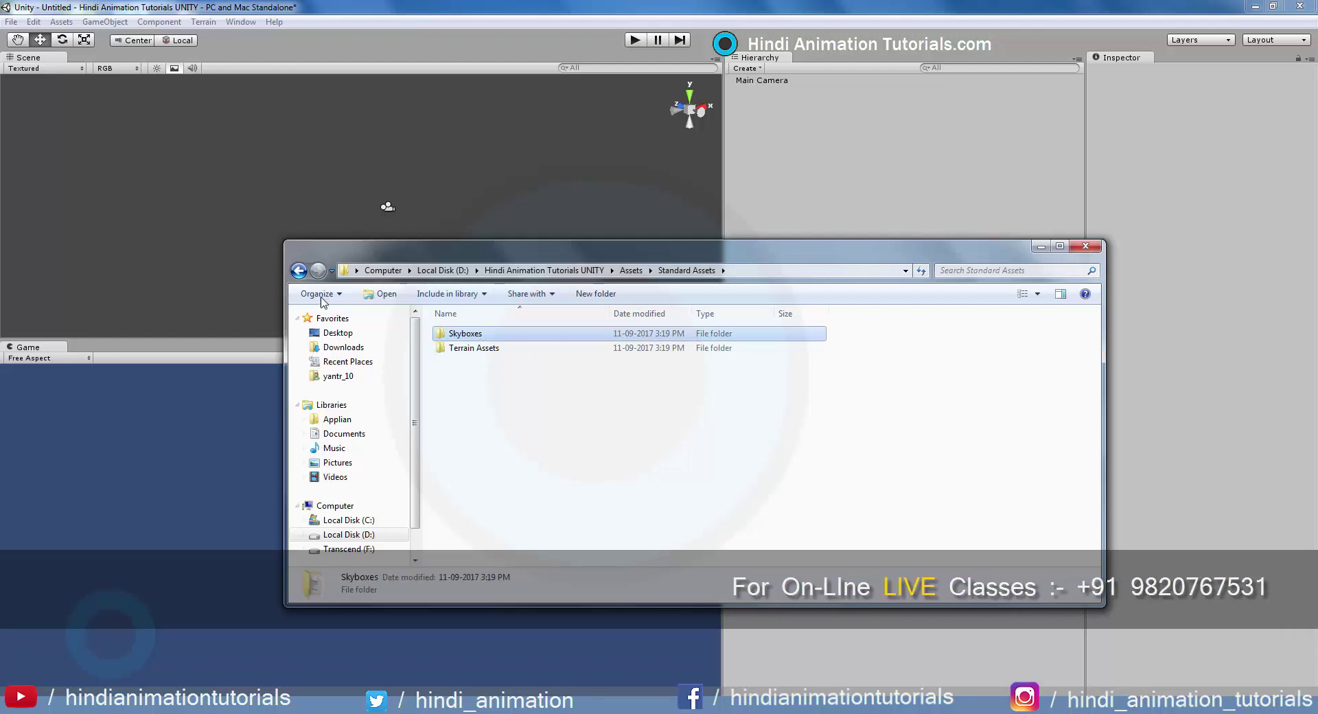
pyautogui.click(474, 334)
pyautogui.click(469, 349)
pyautogui.press('BackSpace')
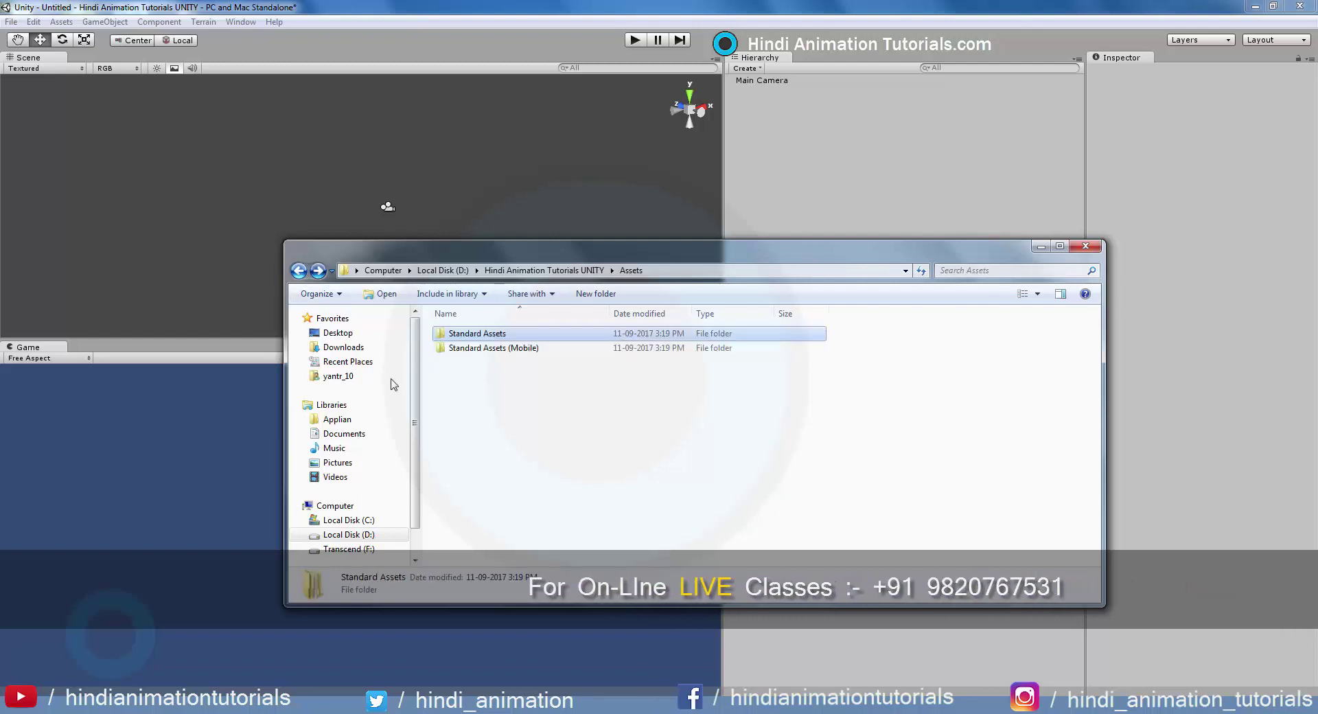
pyautogui.doubleClick(469, 349)
pyautogui.press('Down')
pyautogui.press('Down')
pyautogui.press('Down')
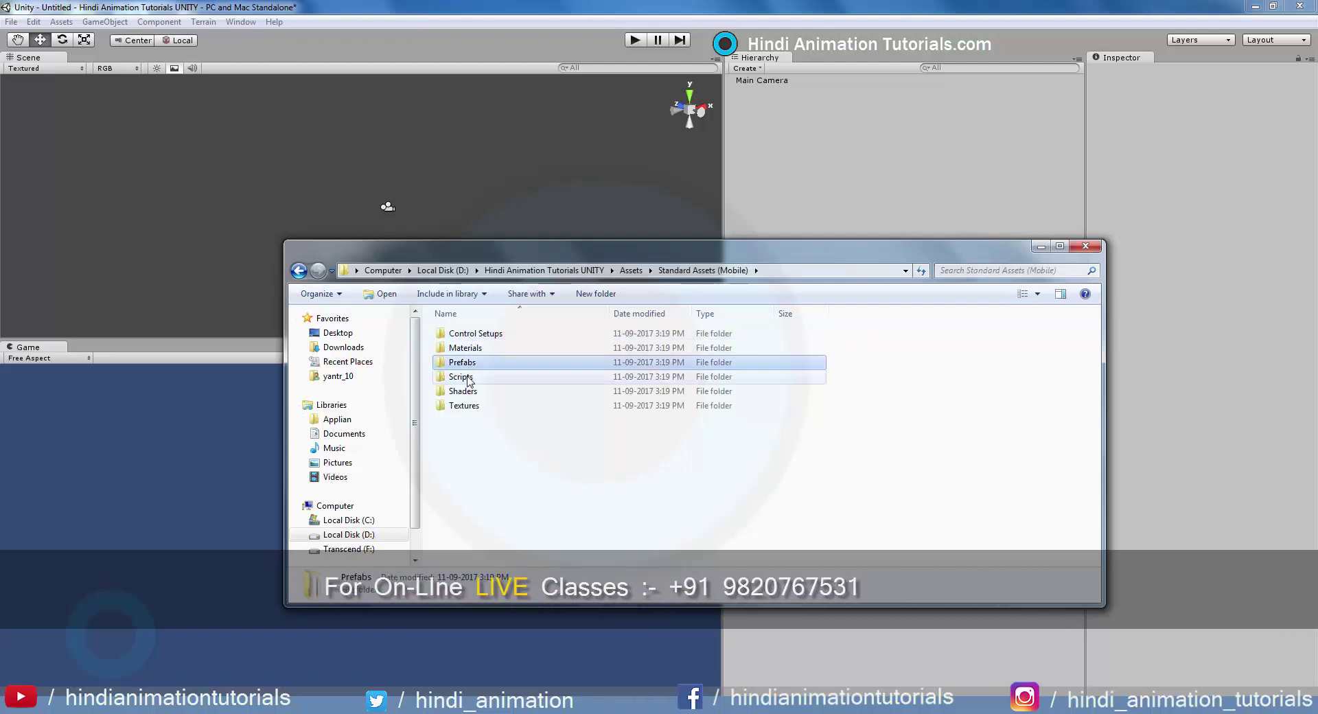
pyautogui.press('Down')
pyautogui.press('Down')
pyautogui.press('Down')
pyautogui.press('BackSpace')
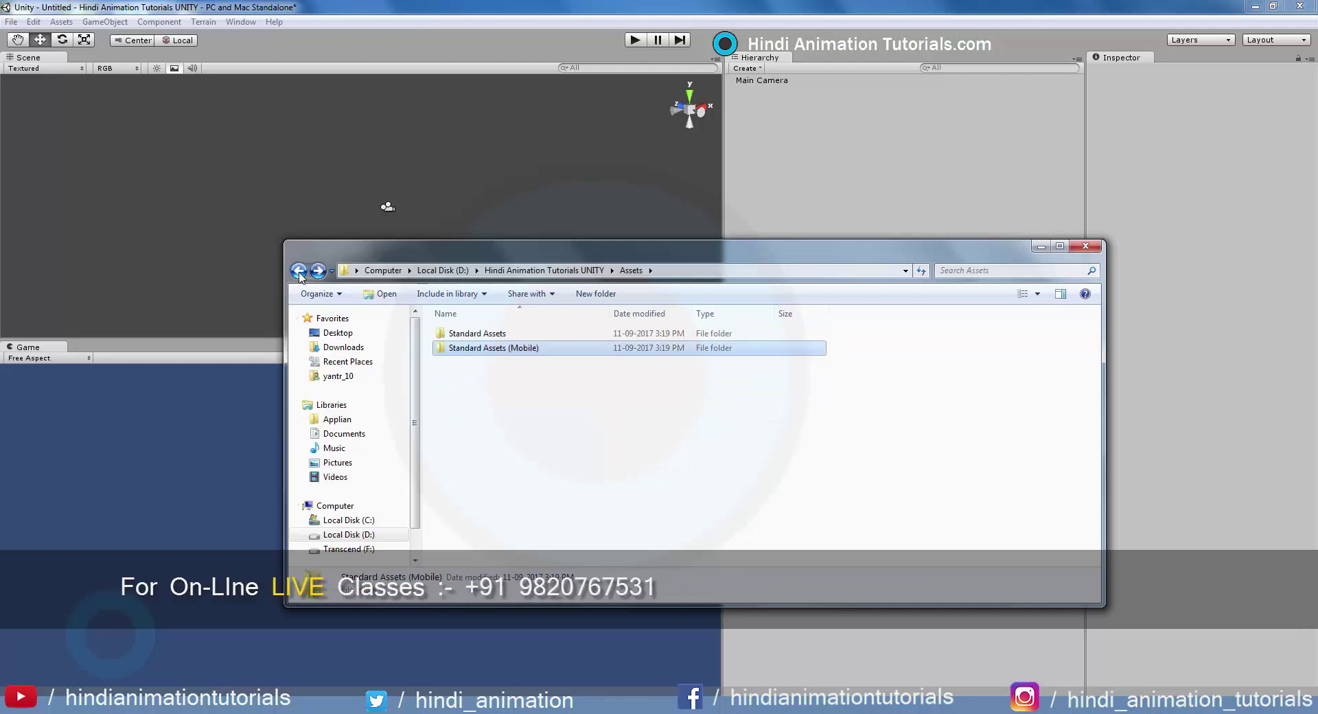
# In Unity, expand Standard Assets (Mobile) and check its Materials, Scripts and Shaders folders
pyautogui.hotkey('alt', 'Tab')
pyautogui.click(729, 404)
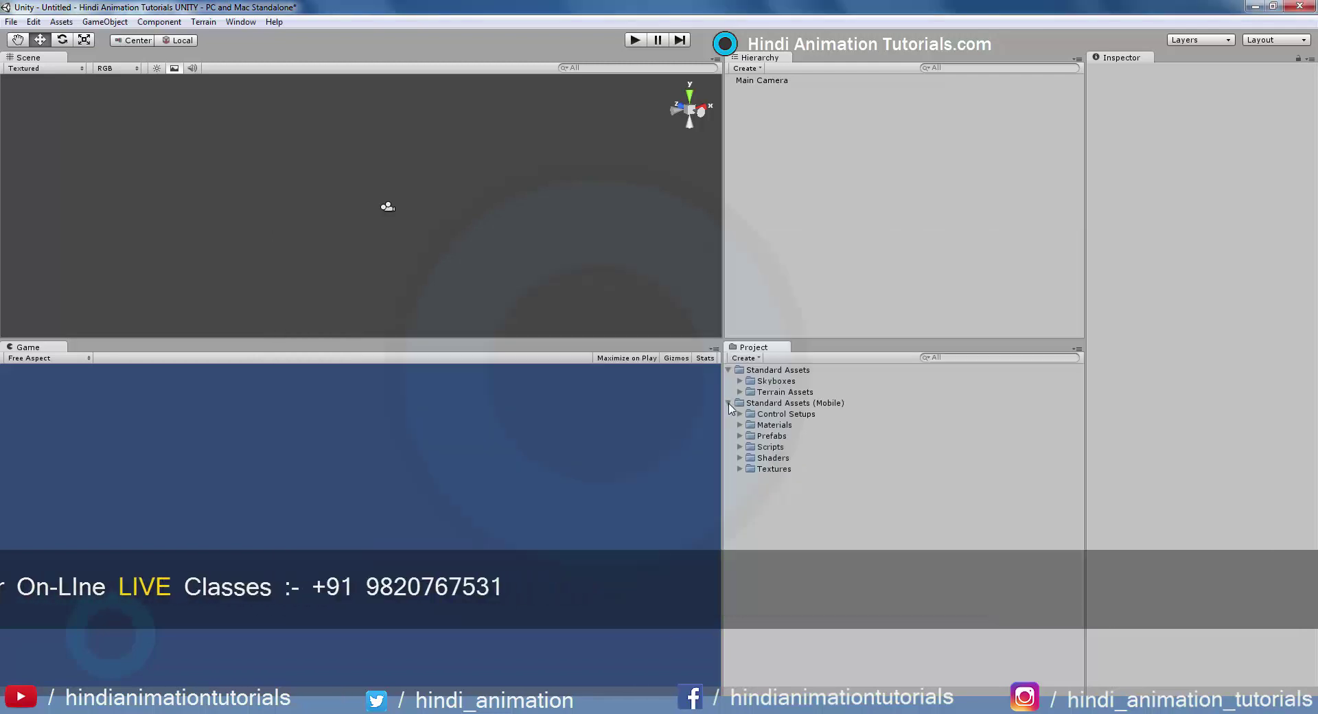
pyautogui.click(770, 425)
pyautogui.click(770, 447)
pyautogui.click(769, 457)
# Move the Explorer window clear of Unity's Project panel and select both Standard Assets folders to compare
pyautogui.click(769, 469)
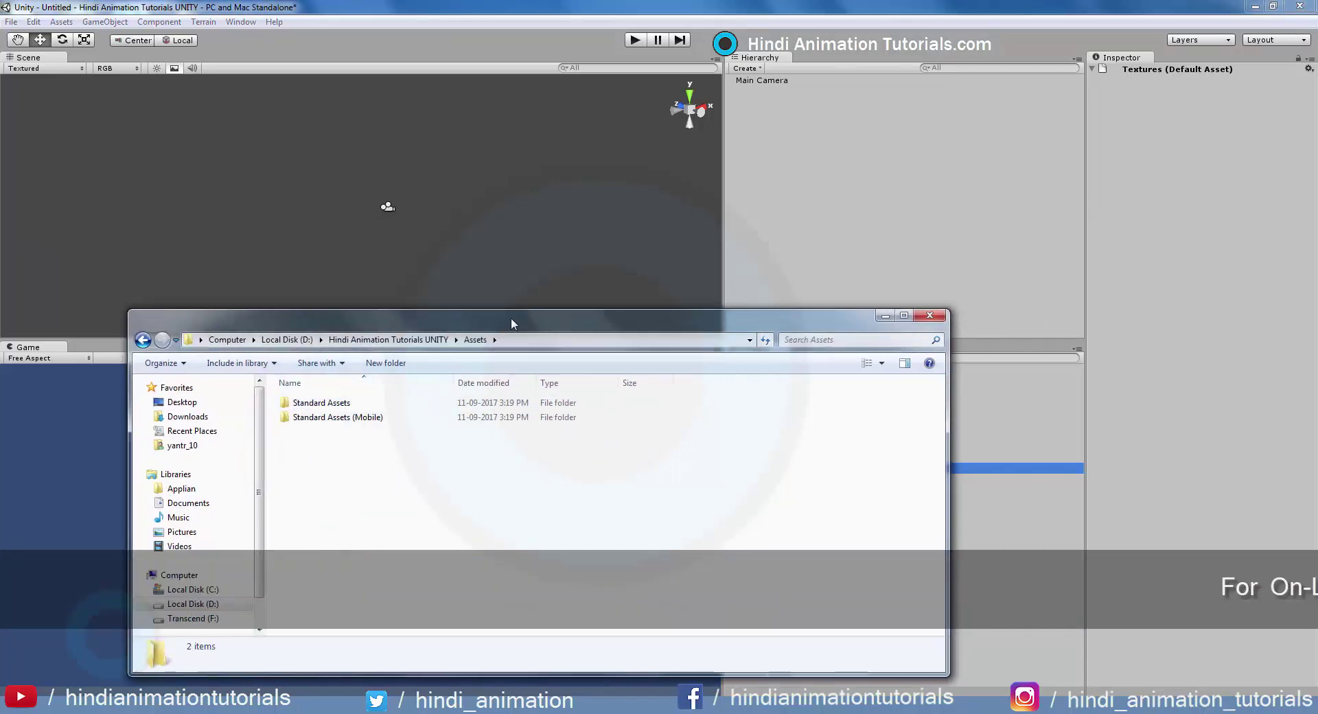
pyautogui.moveTo(511, 323); pyautogui.dragTo(400, 246)
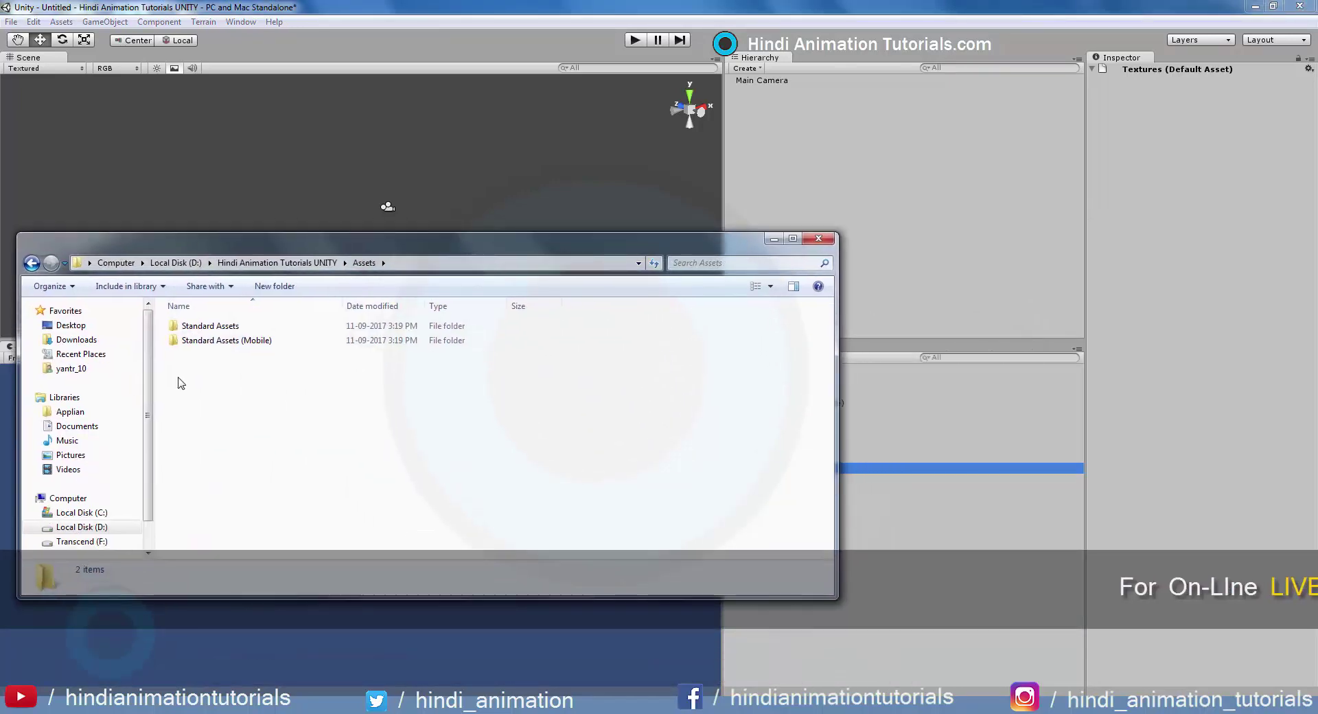
pyautogui.click(193, 342)
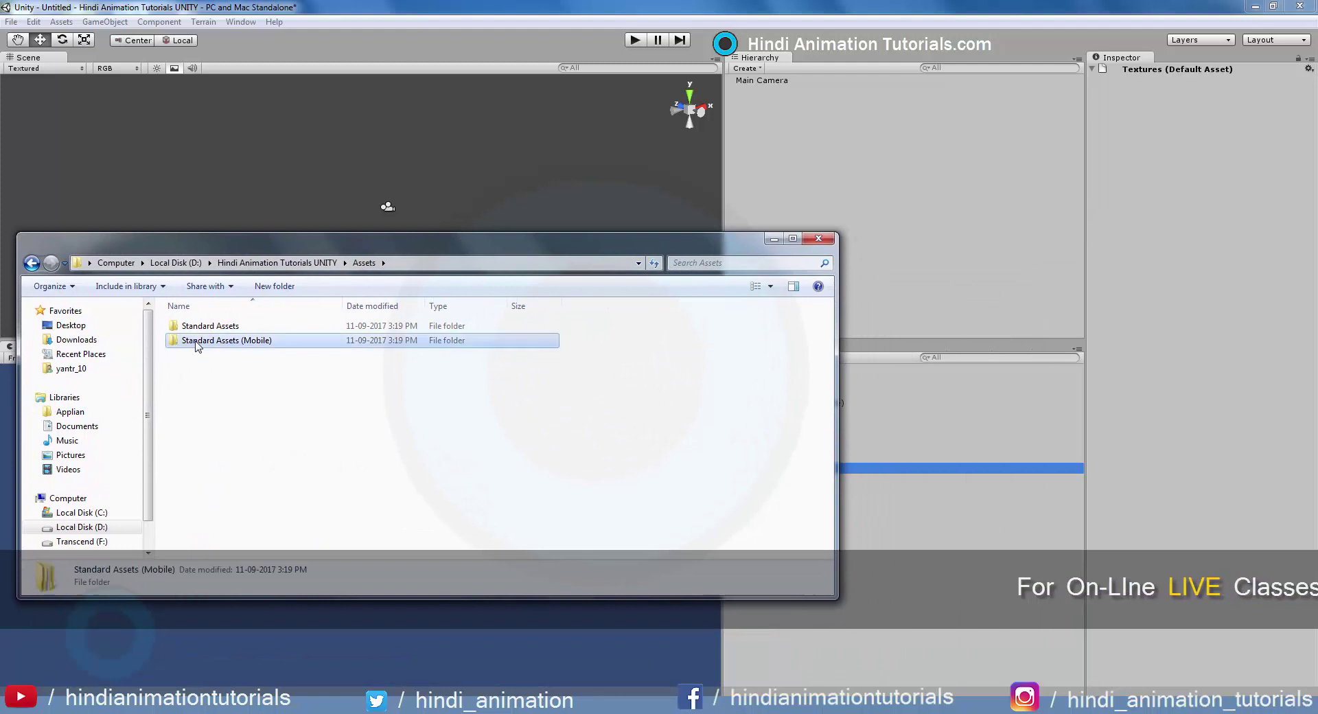
pyautogui.click(228, 328)
pyautogui.moveTo(562, 236); pyautogui.dragTo(418, 189)
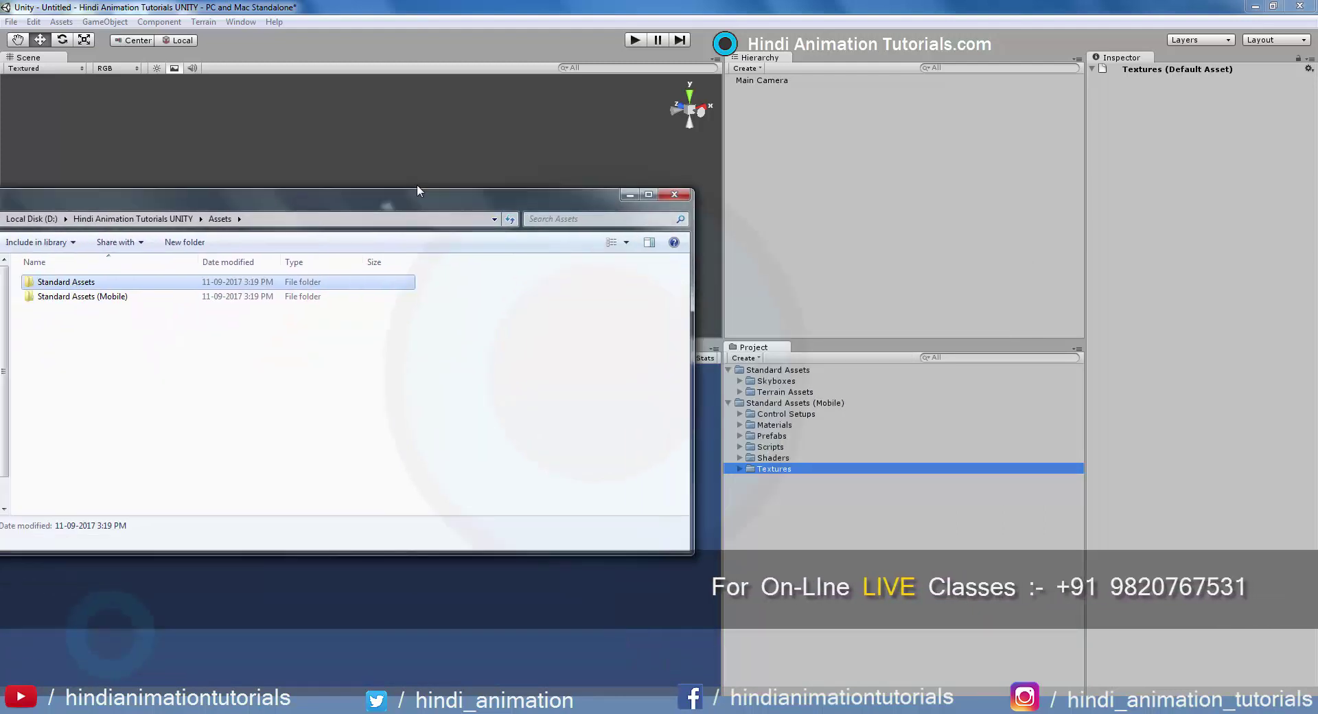
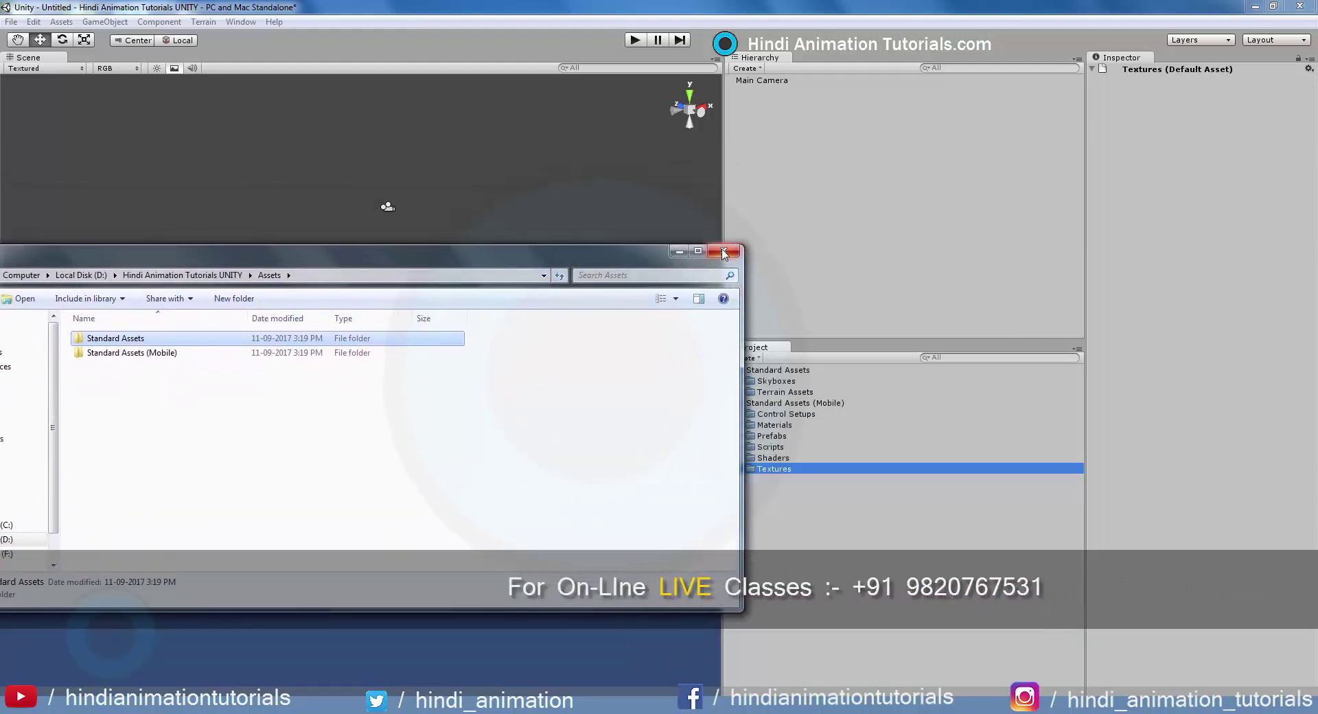
# Close the Windows Explorer window to return to the Unity editor, Standard Assets folders now present
pyautogui.click(724, 253)
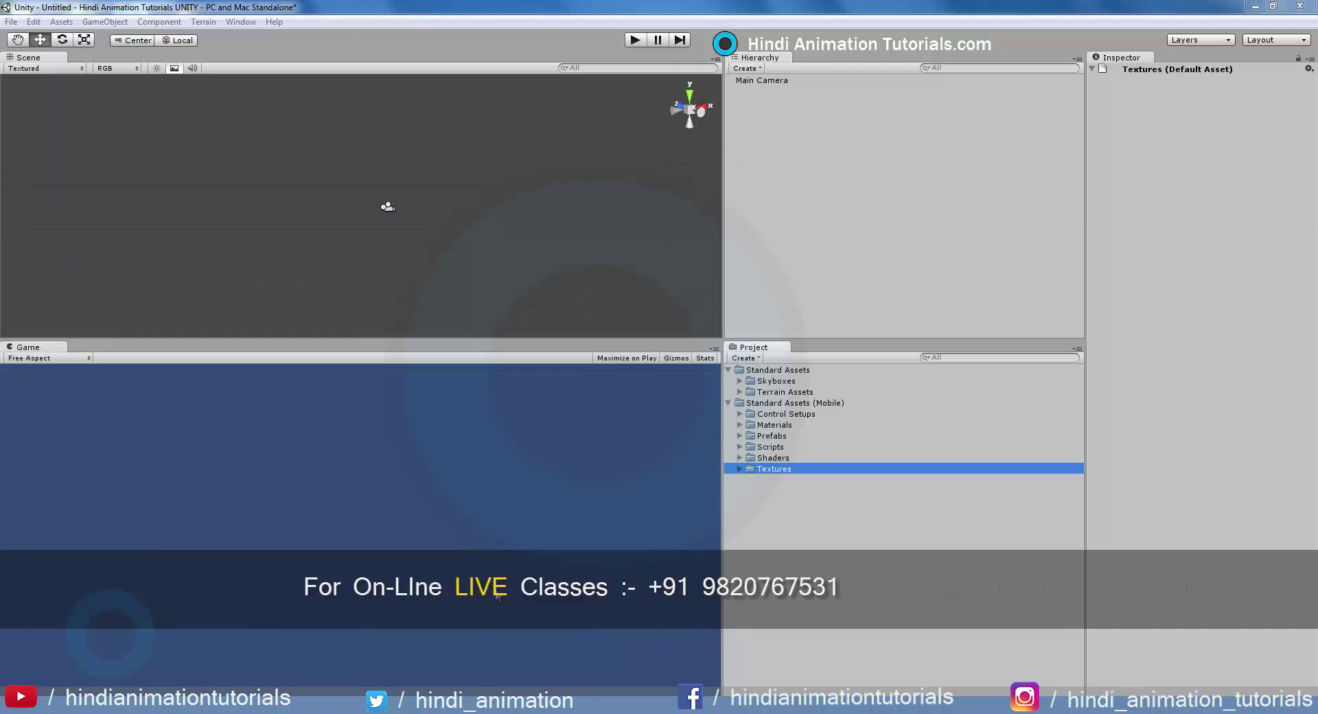
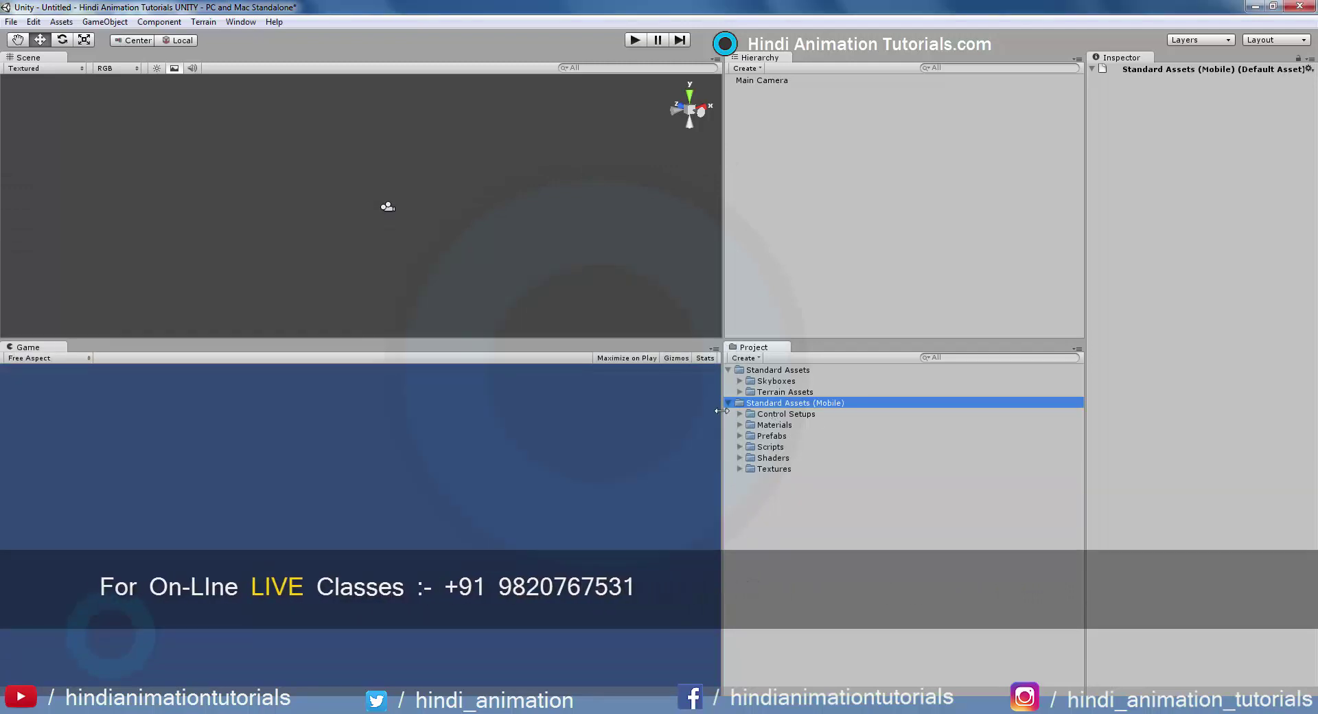
# Collapse the Standard Assets and Standard Assets (Mobile) folders and clear the asset selection
pyautogui.click(729, 403)
pyautogui.click(729, 370)
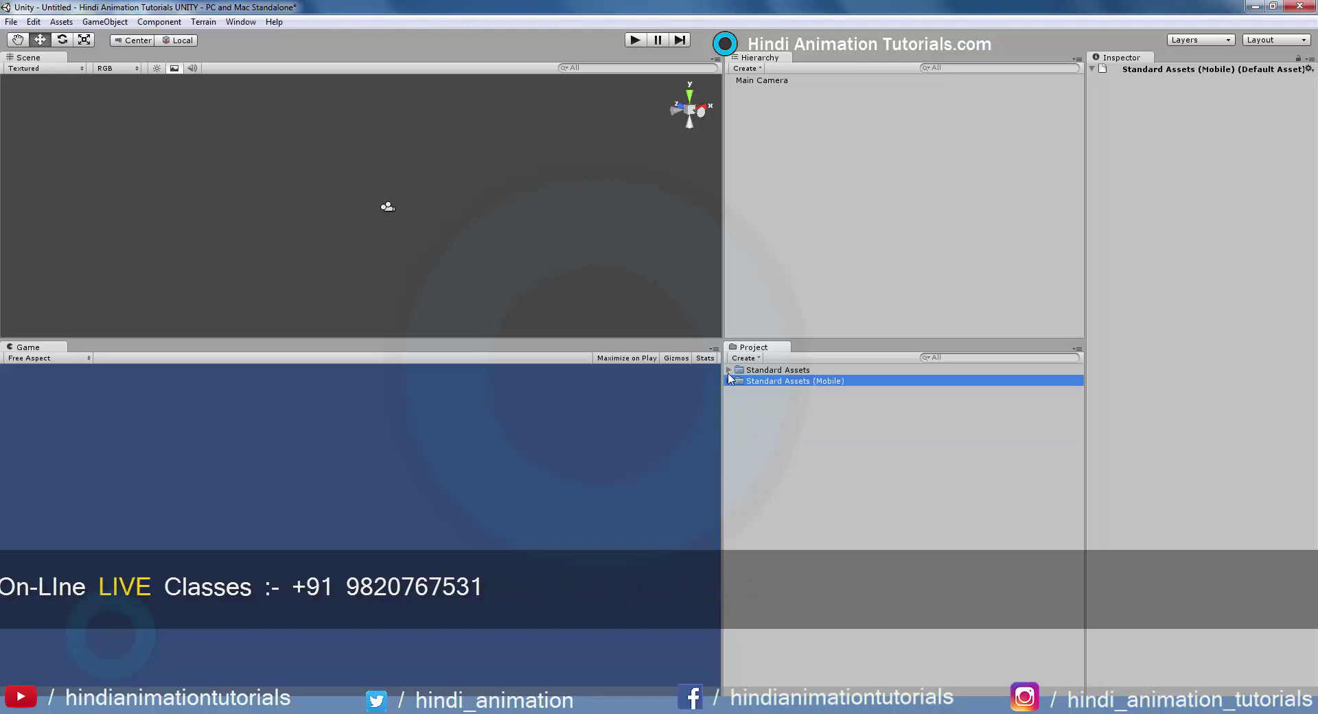
pyautogui.click(731, 462)
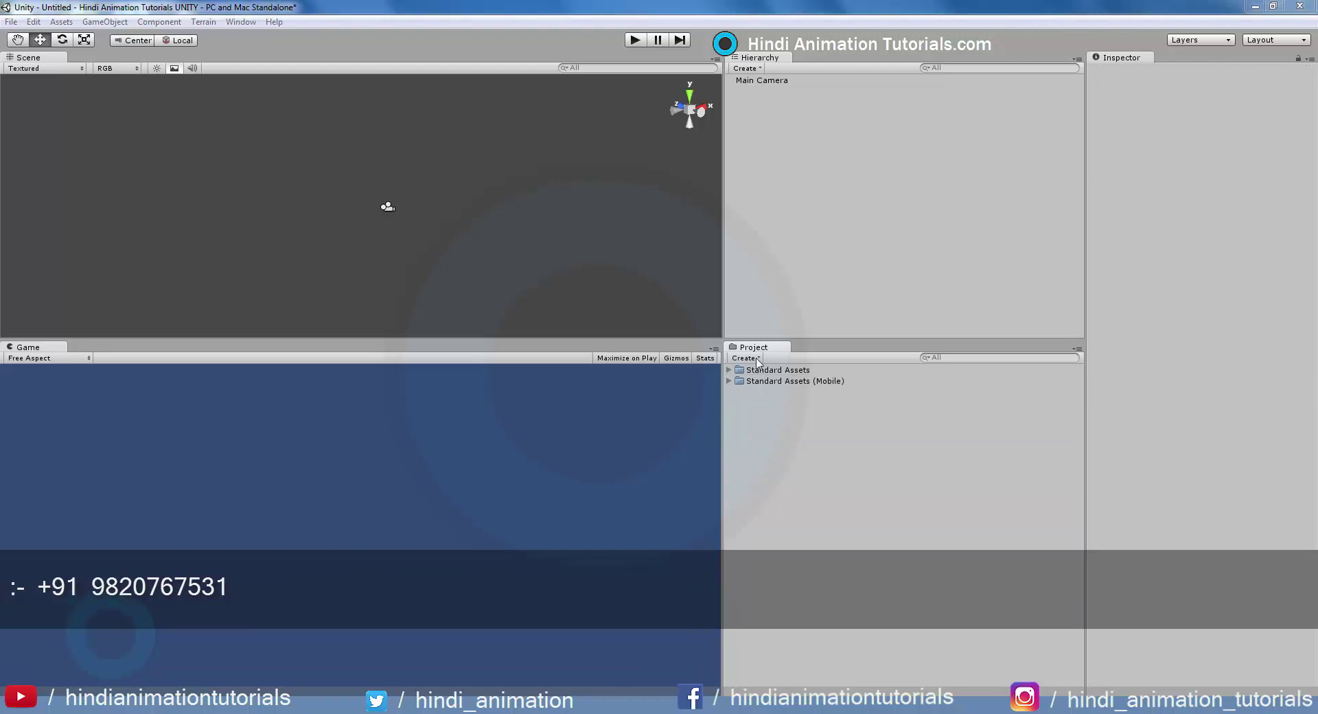
# Create a new folder in the project assets named Scene
pyautogui.click(758, 361)
pyautogui.click(760, 362)
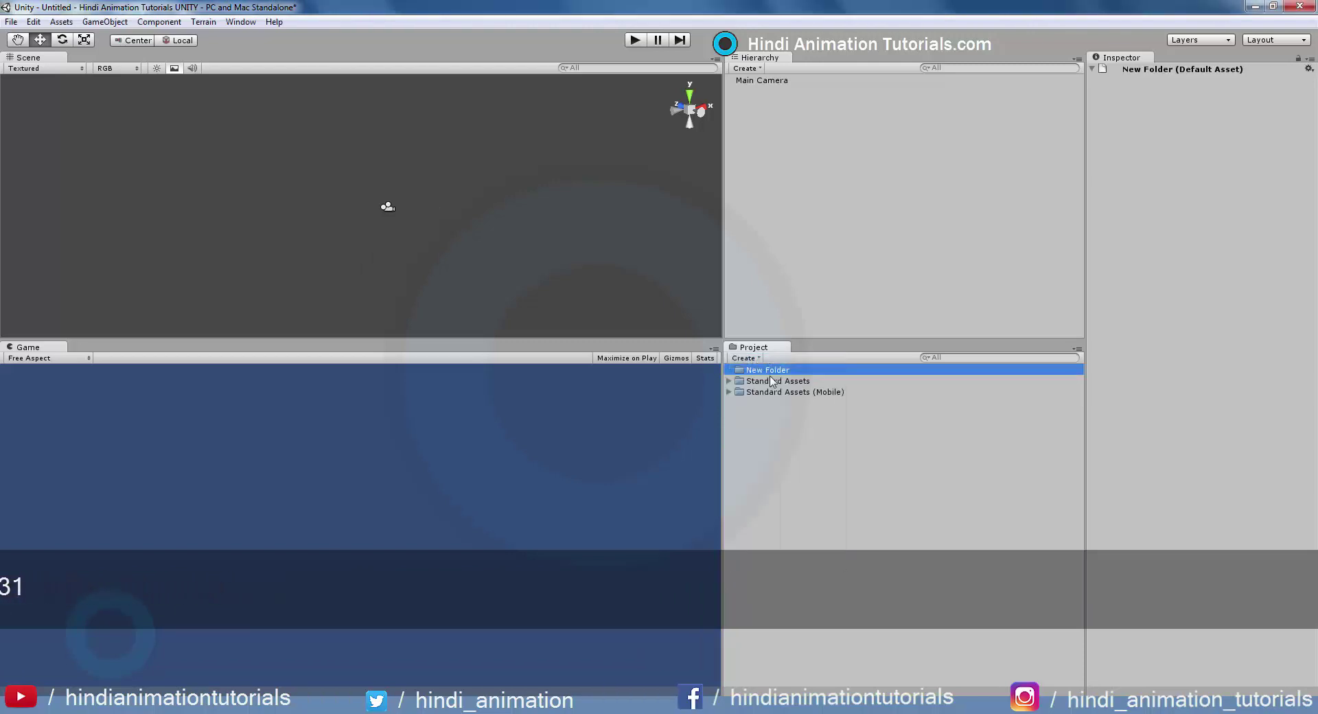
pyautogui.click(778, 371)
pyautogui.write('Scene')
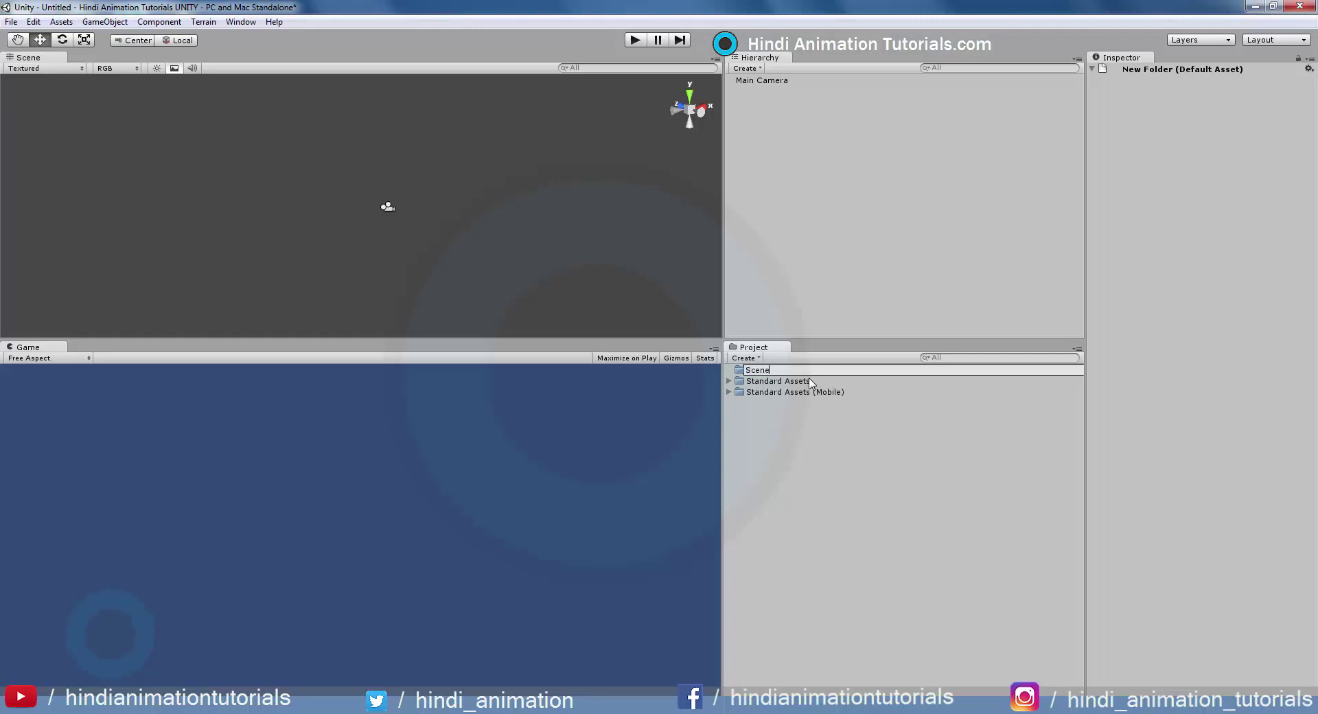
pyautogui.press('Return')
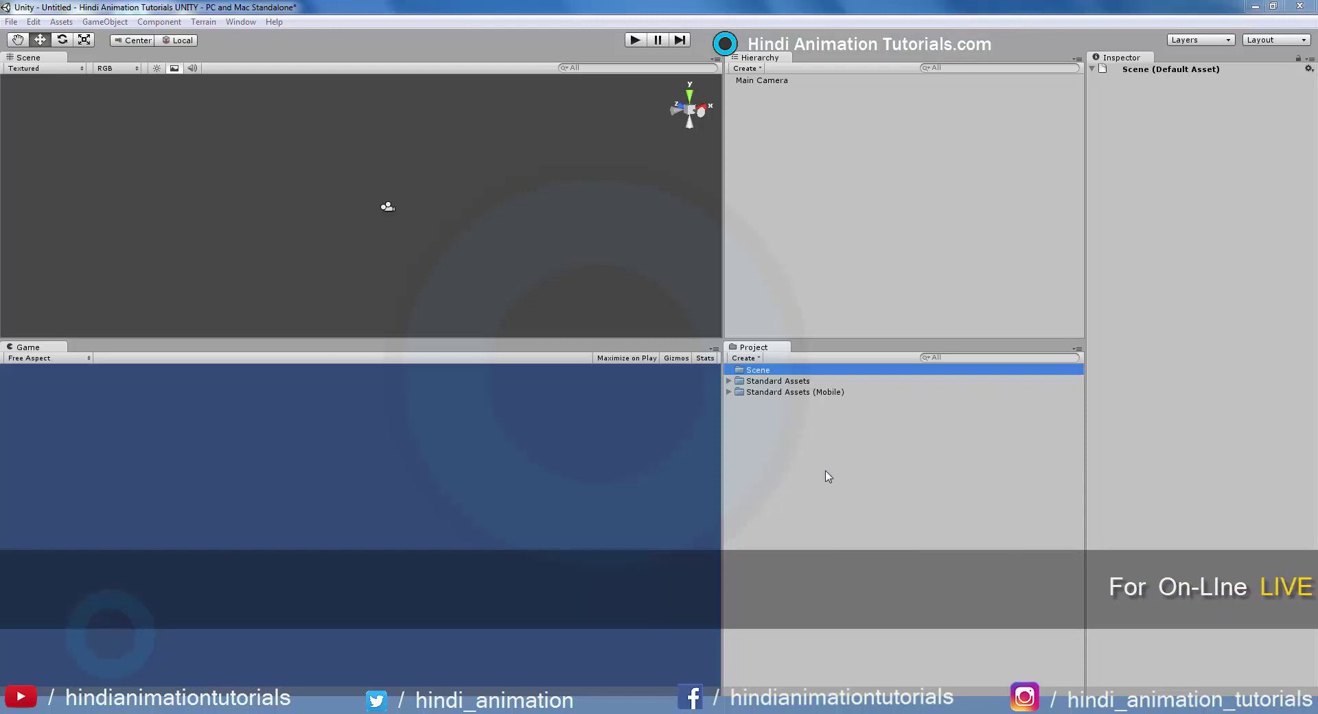
pyautogui.click(761, 360)
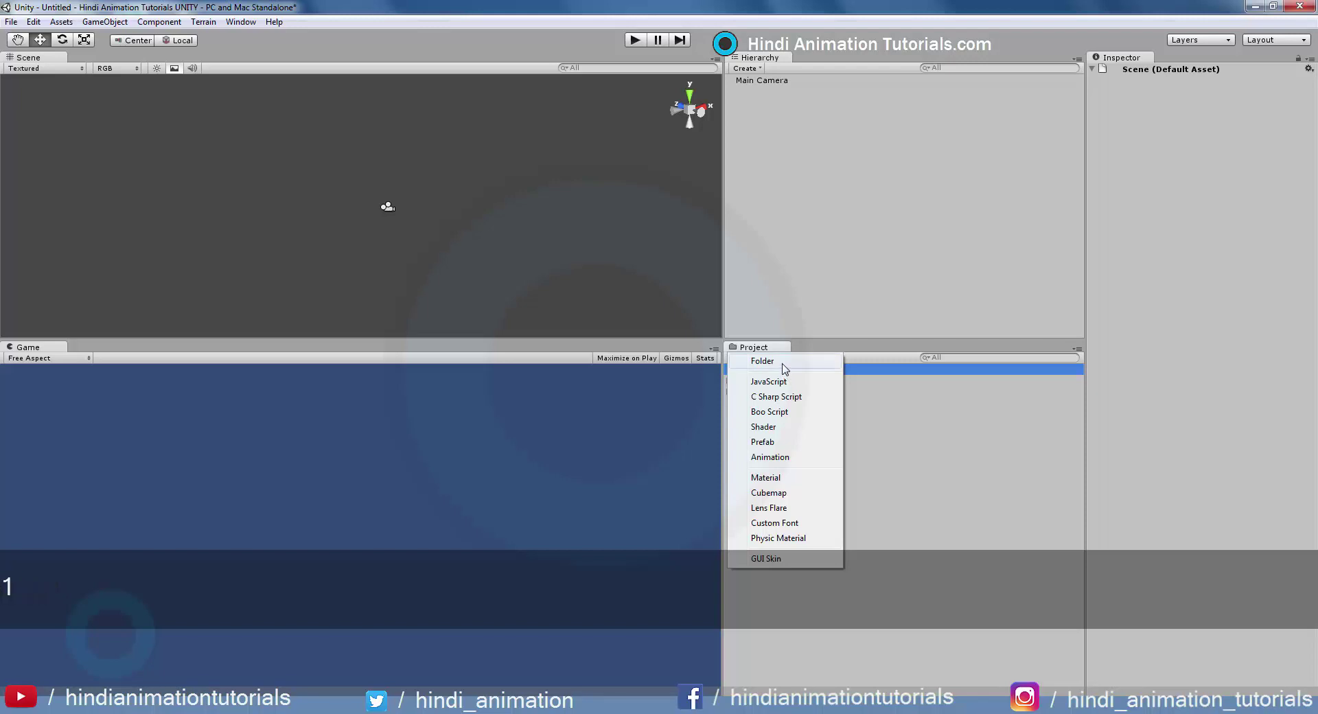
pyautogui.click(901, 482)
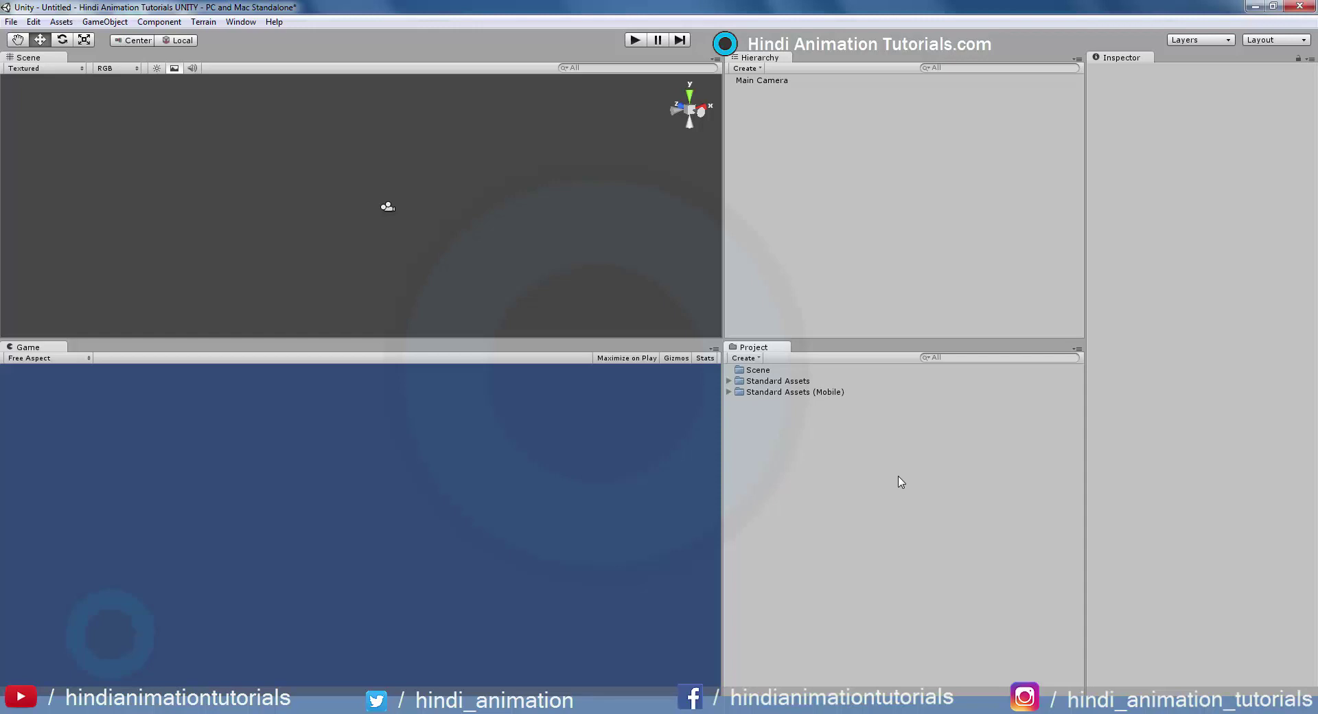
# Save the current scene as Scene_01 in the Assets/Scene folder
pyautogui.click(10, 22)
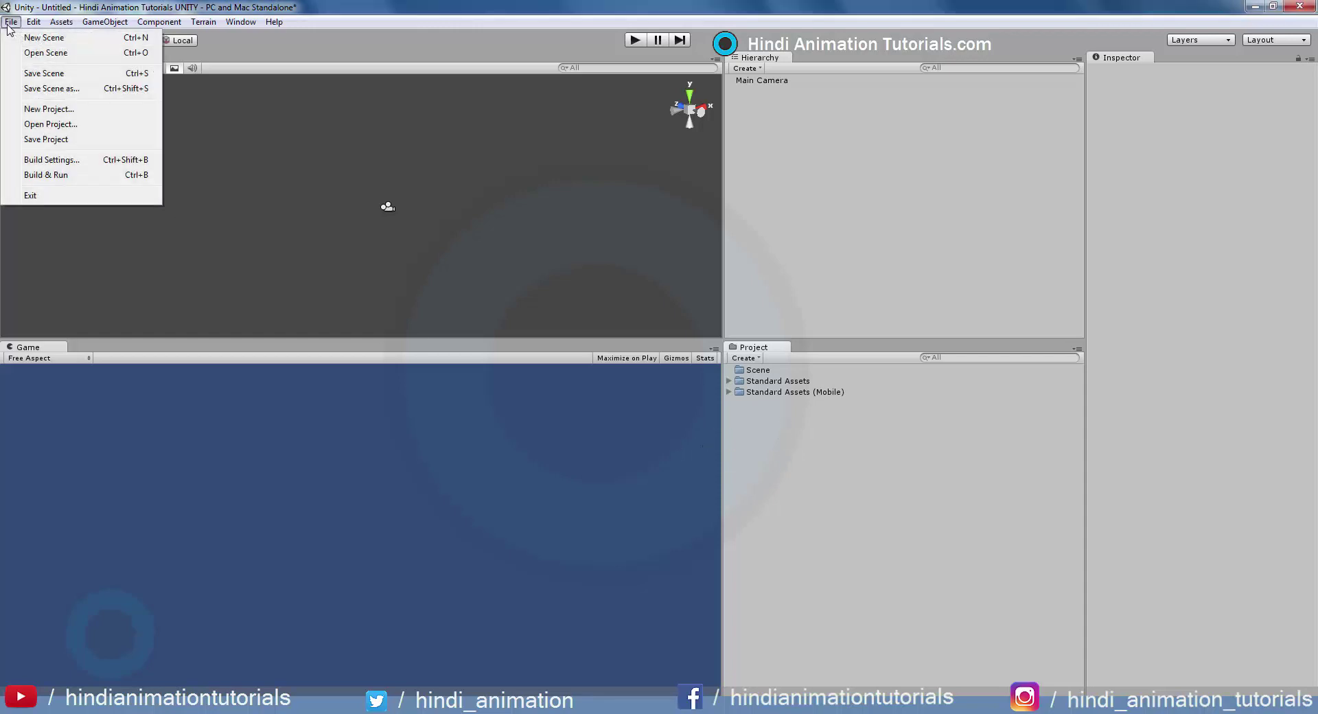
pyautogui.click(14, 90)
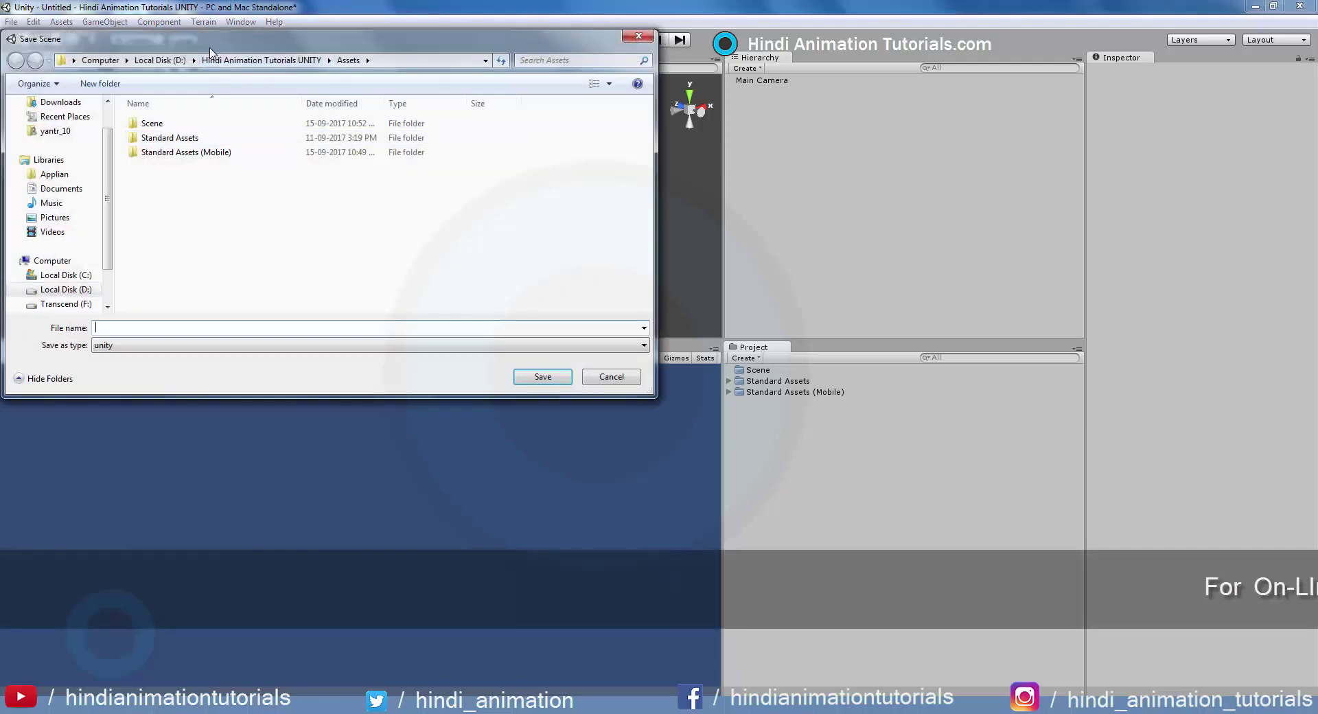
pyautogui.moveTo(211, 53); pyautogui.dragTo(552, 207)
pyautogui.doubleClick(495, 278)
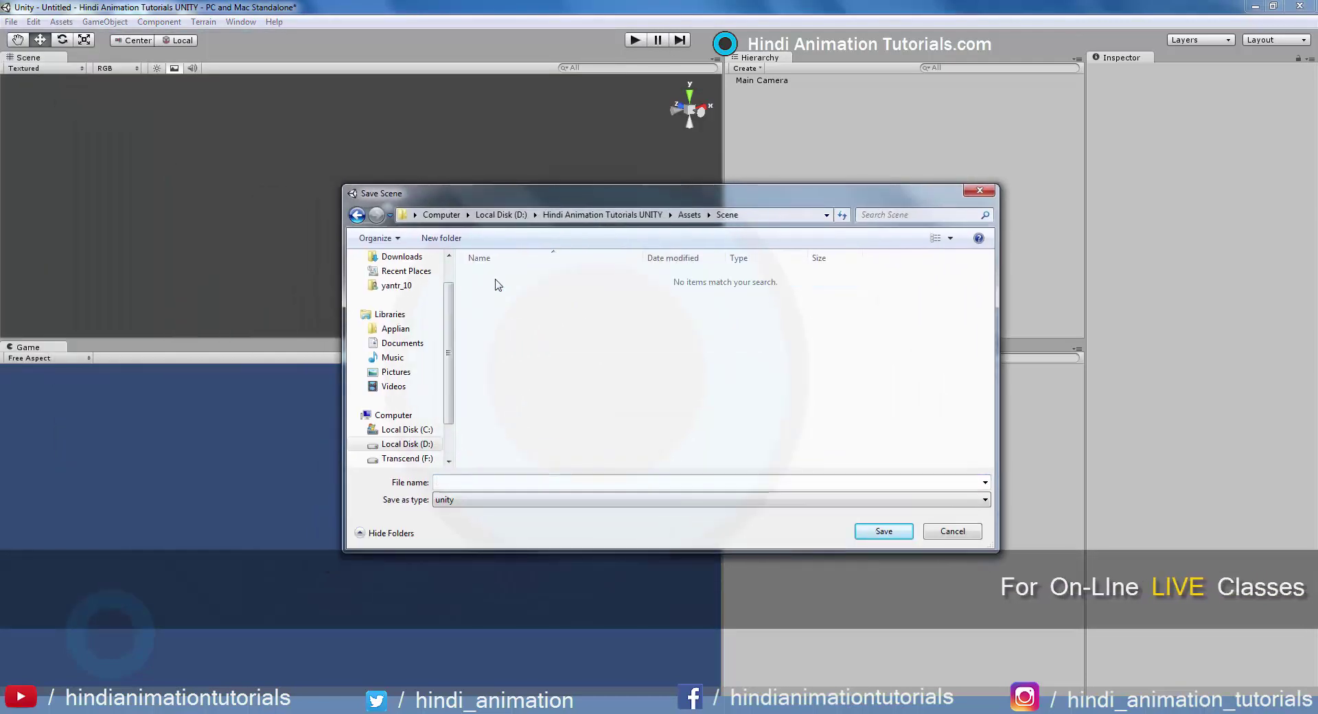
pyautogui.click(528, 482)
pyautogui.write('Sce')
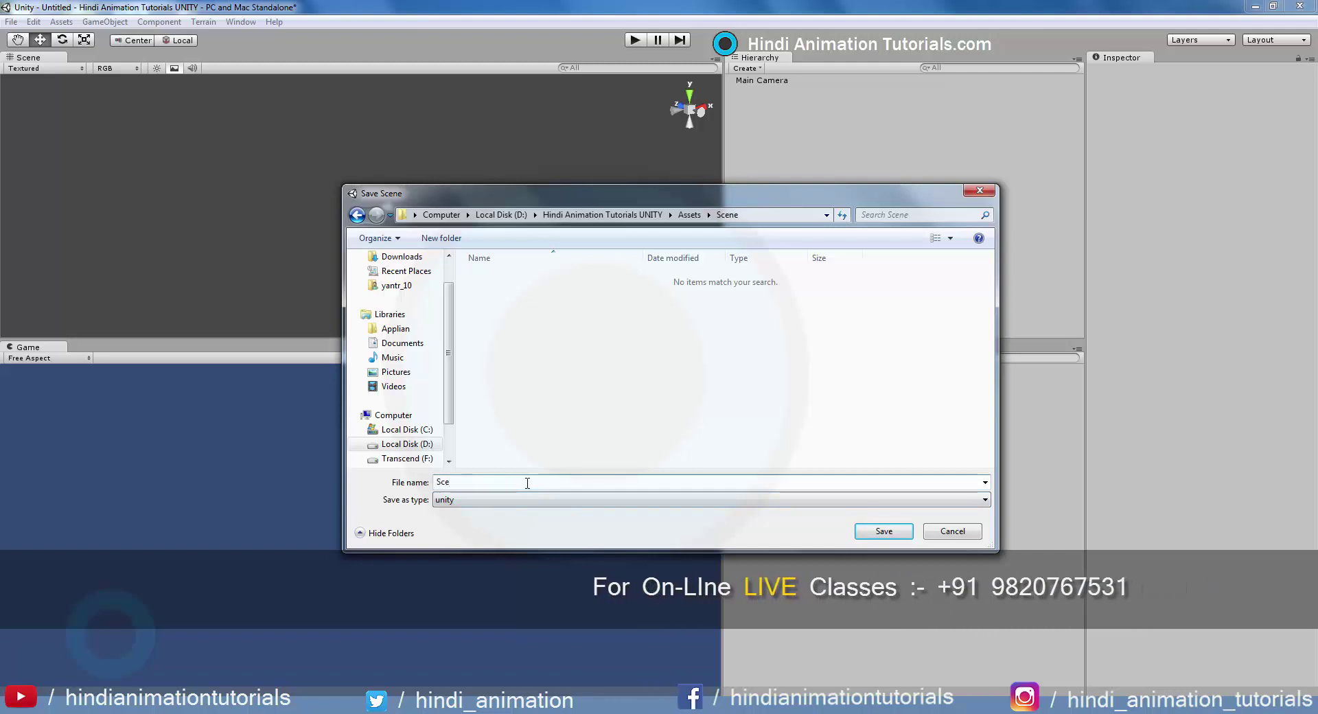
pyautogui.write('ne_01')
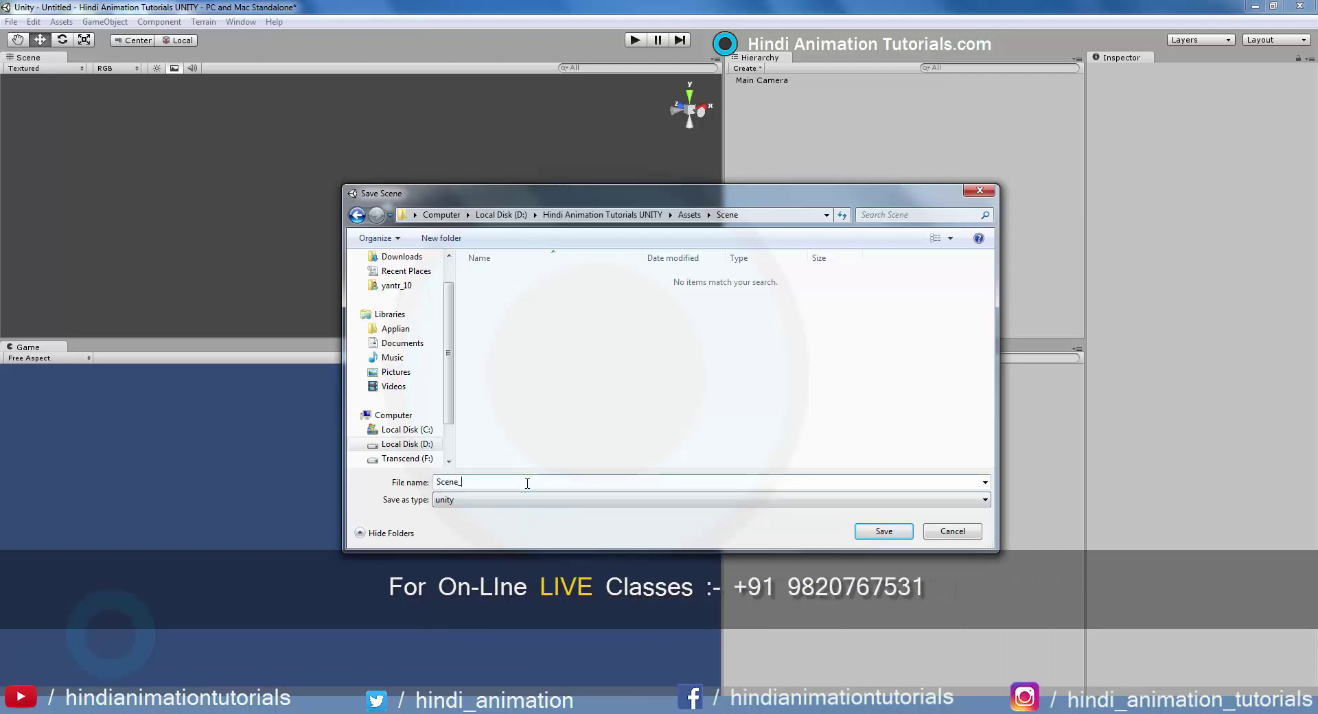
pyautogui.click(886, 532)
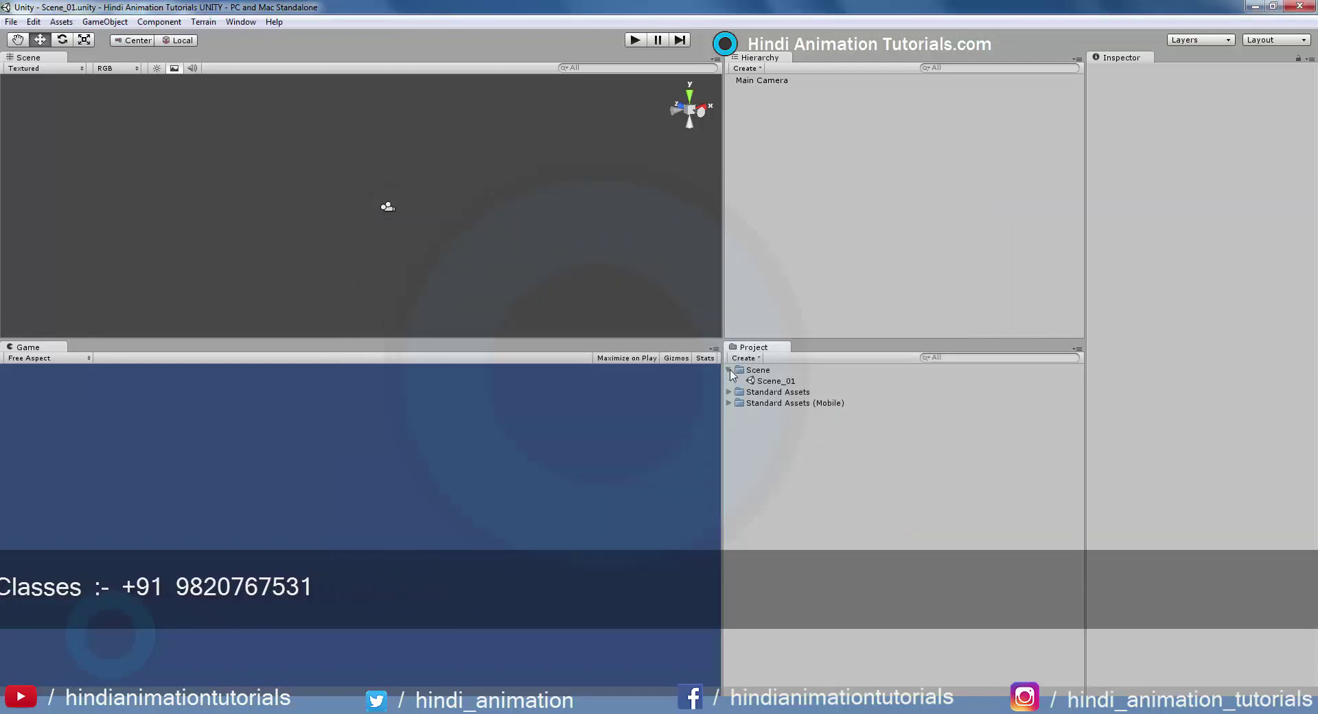
pyautogui.click(785, 384)
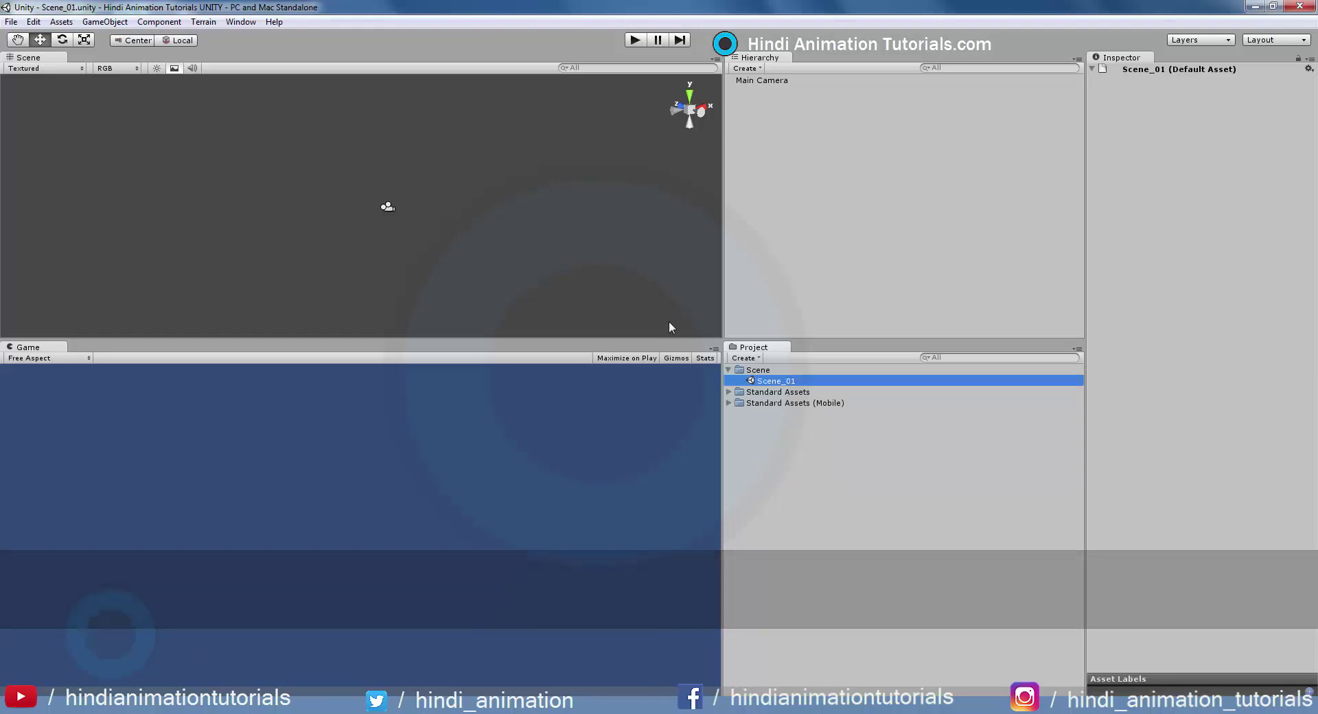
pyautogui.click(670, 322)
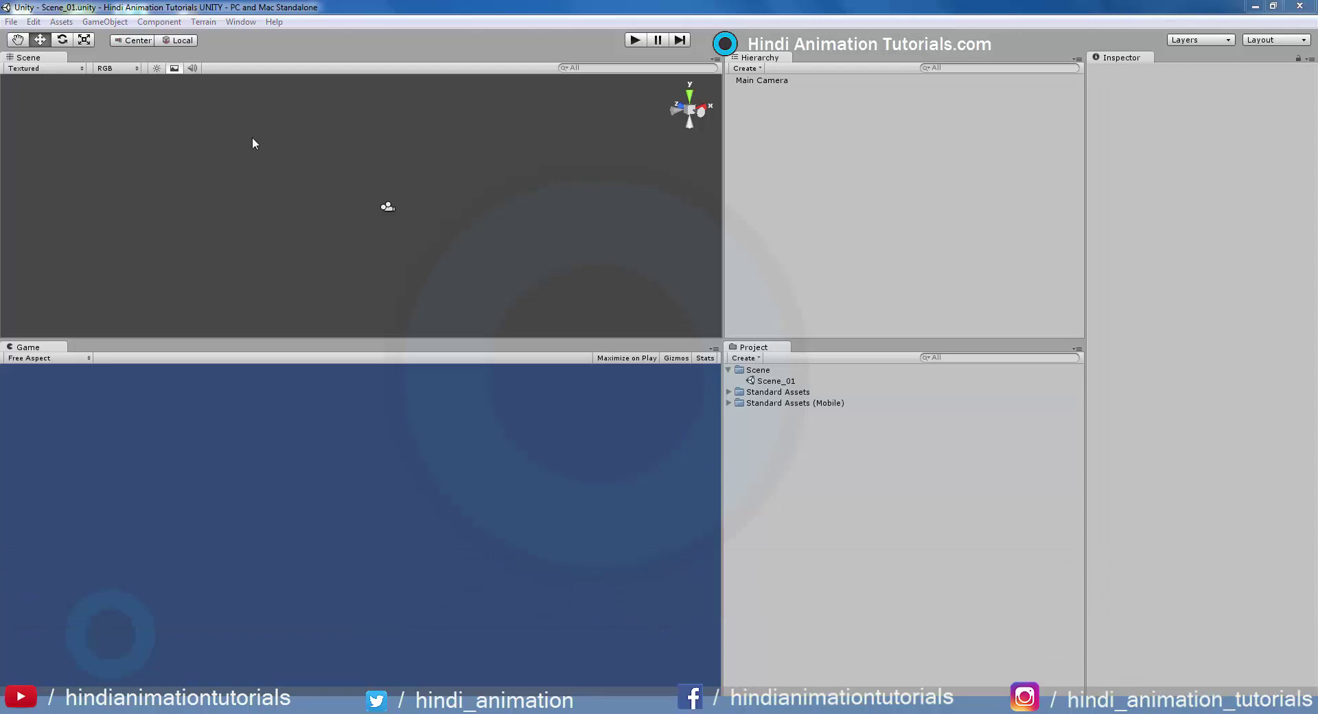
pyautogui.click(61, 21)
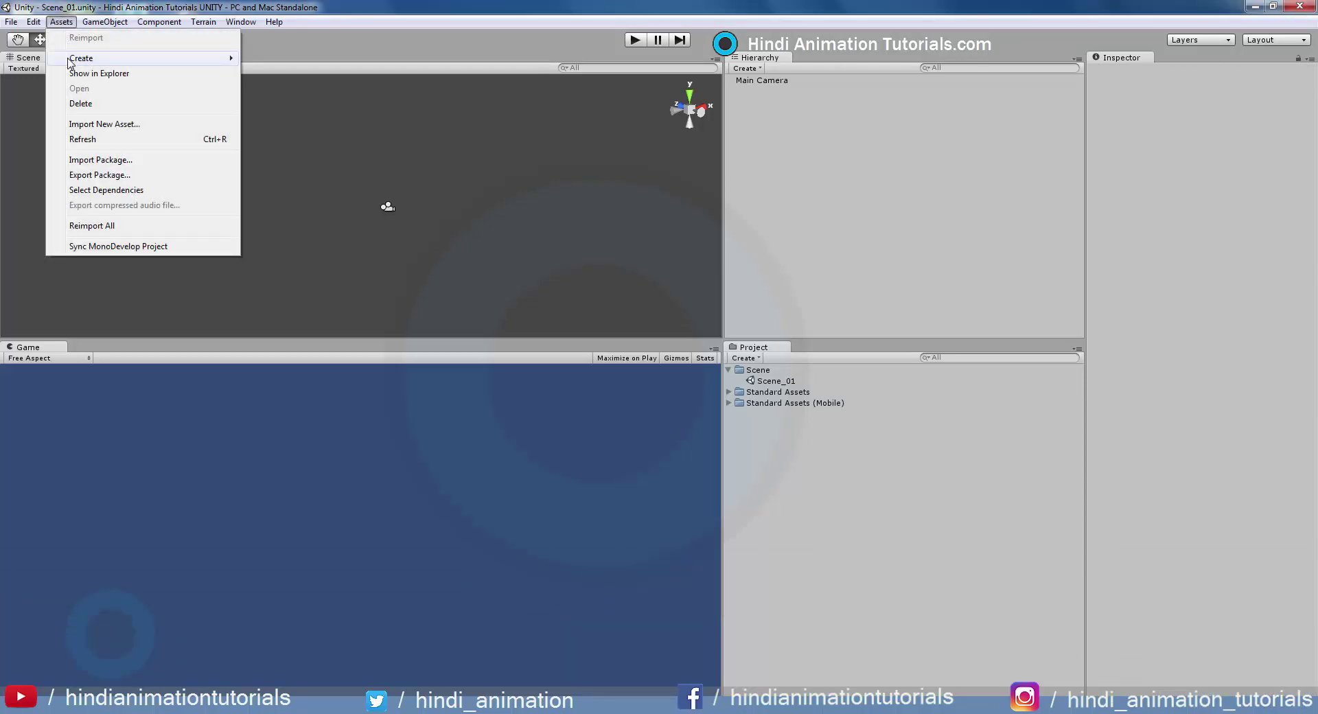
pyautogui.moveTo(68, 59)
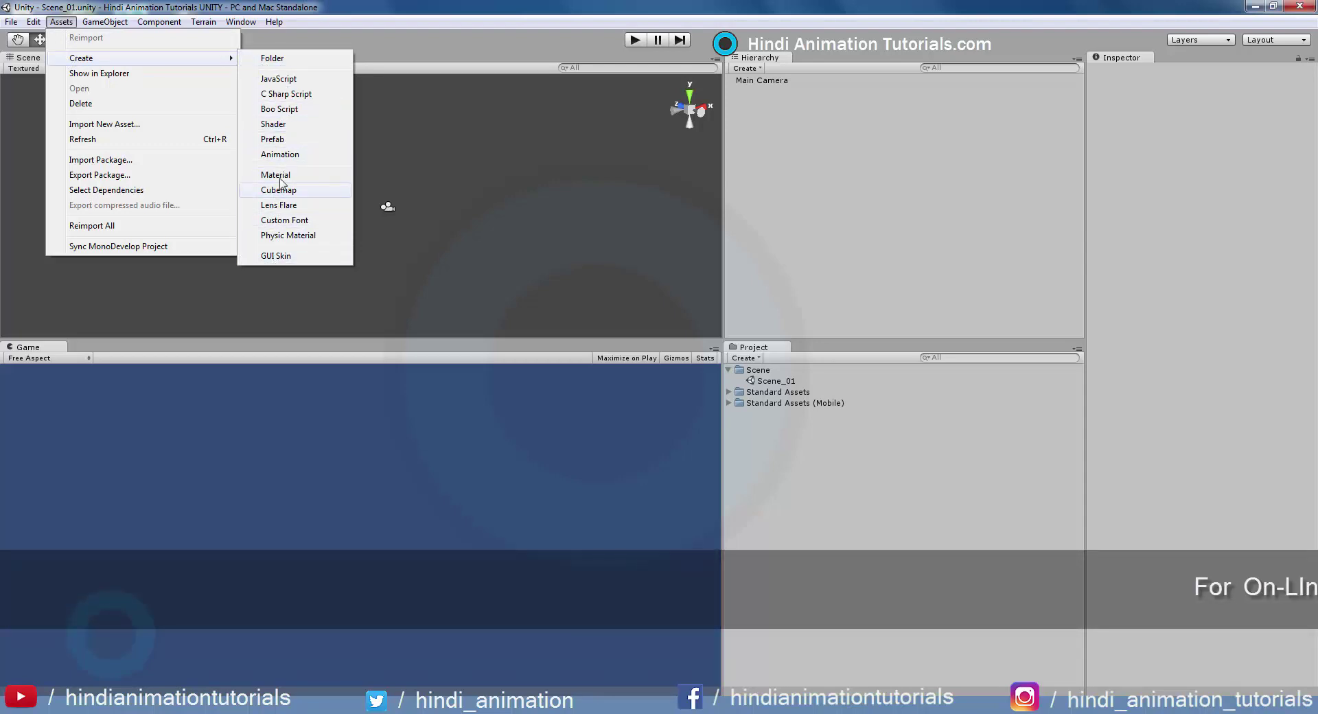
pyautogui.click(294, 45)
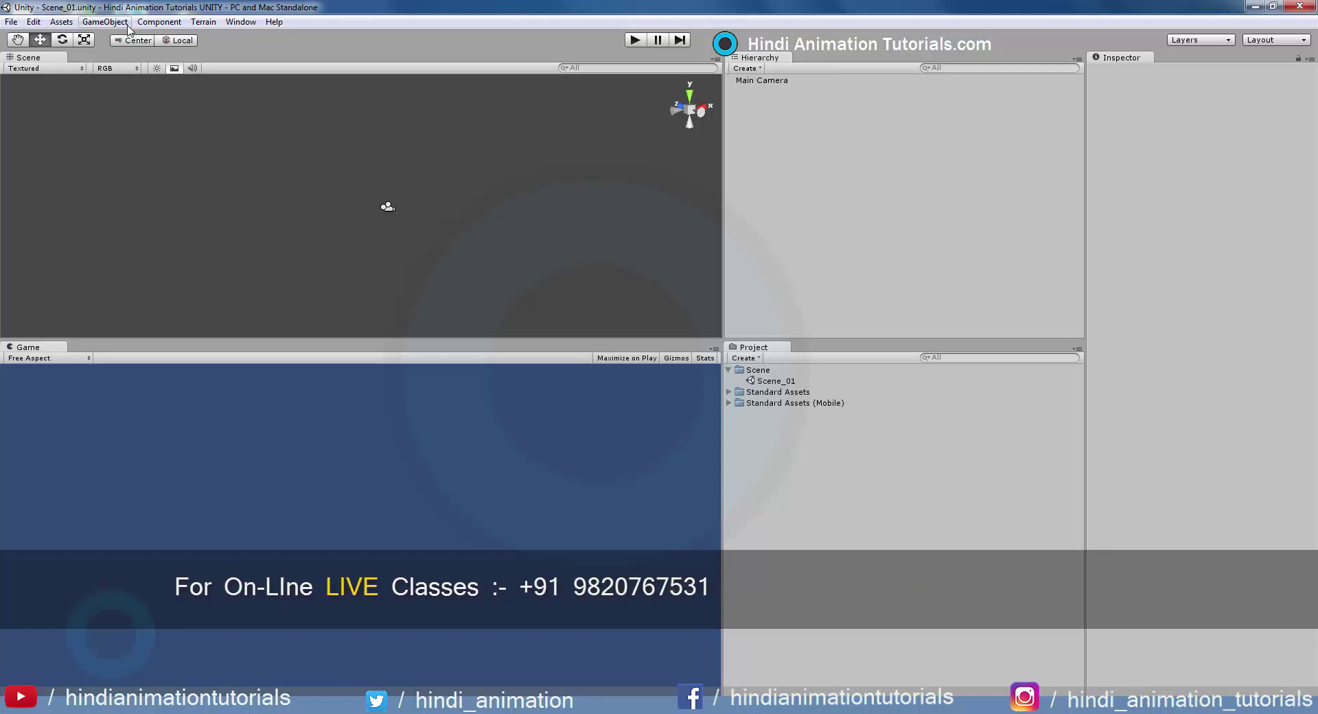
# Add an empty GameObject to the scene from the GameObject menu, beside Main Camera
pyautogui.click(81, 24)
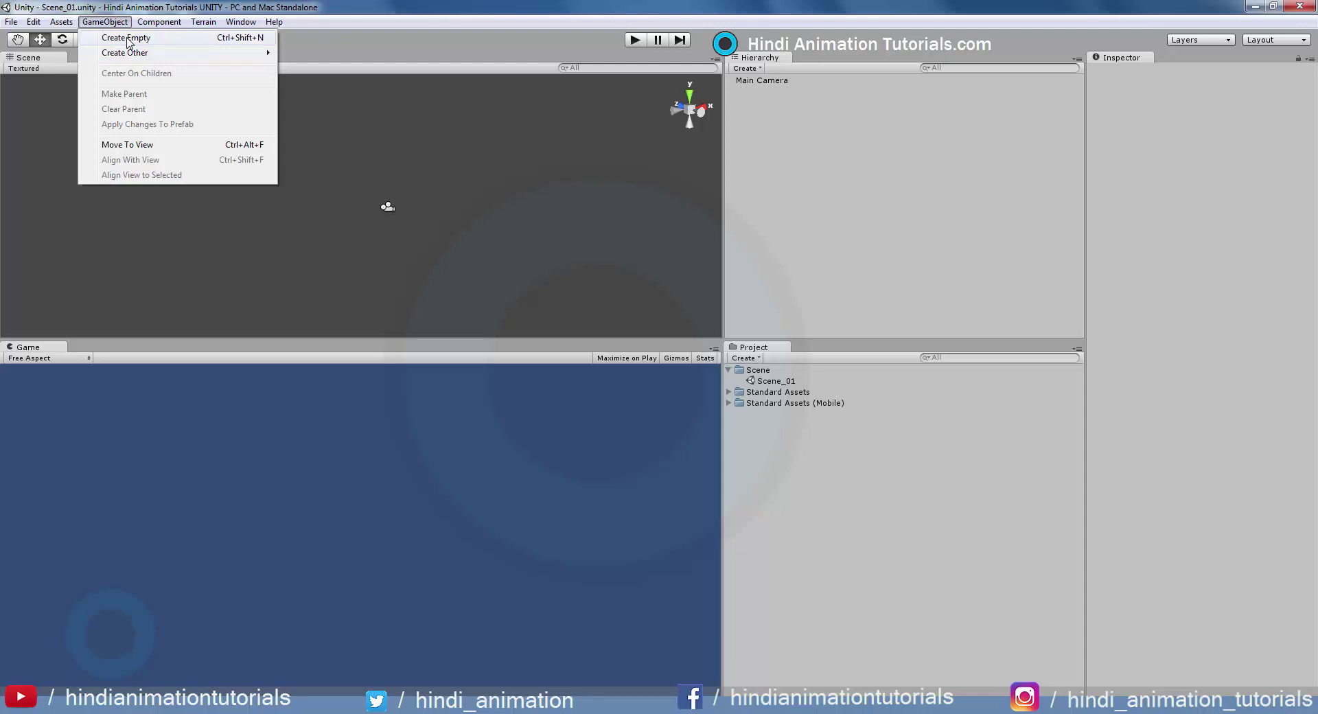
pyautogui.click(107, 24)
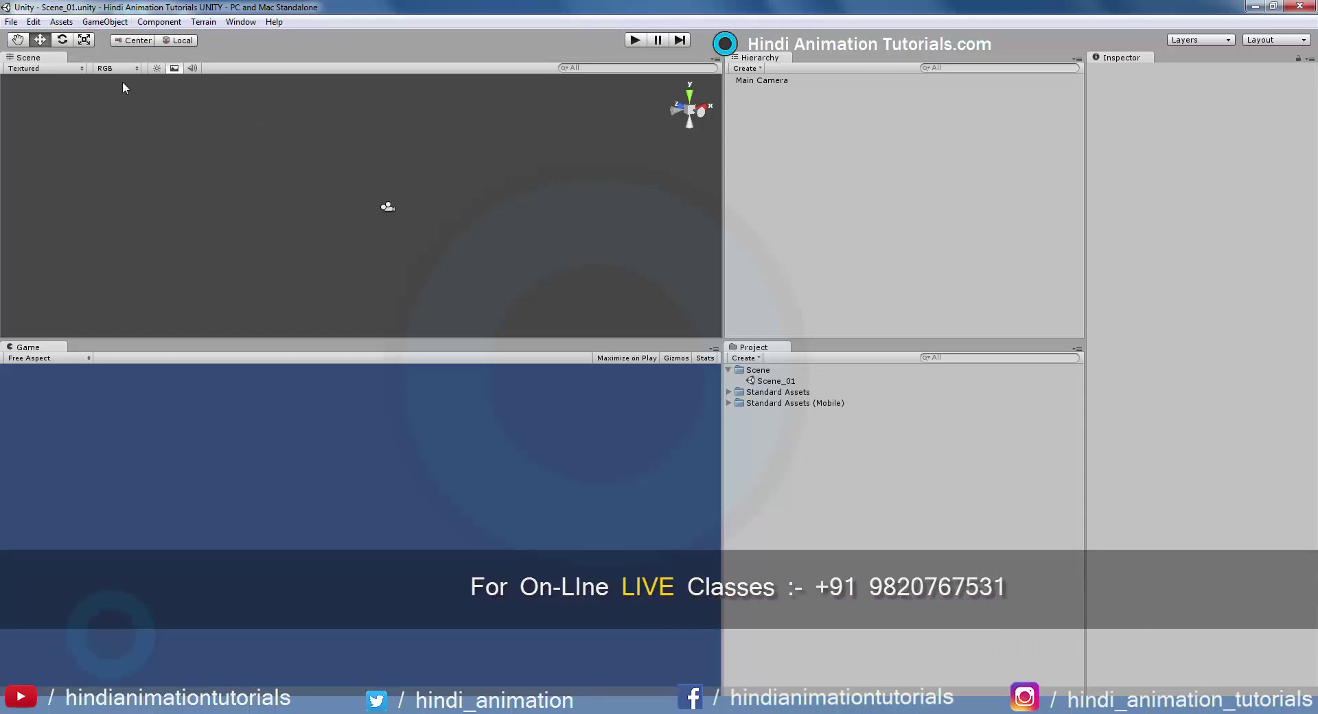
pyautogui.click(105, 22)
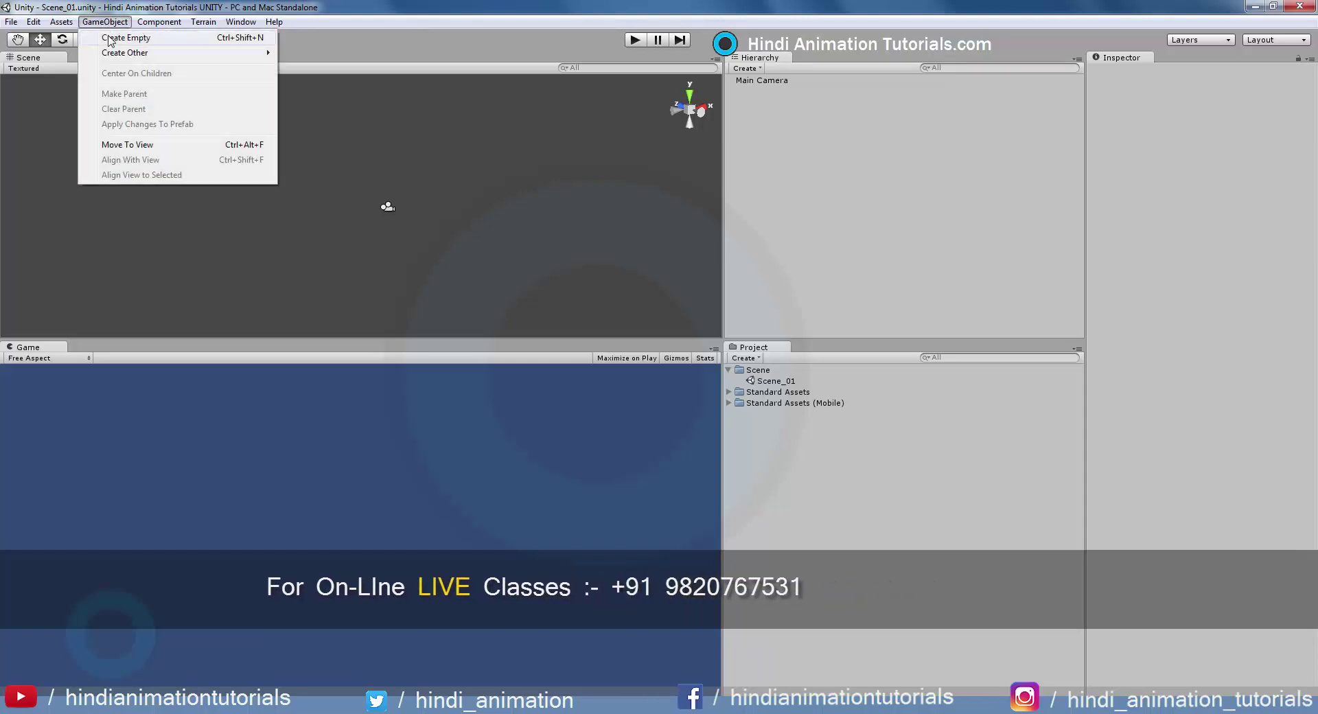
pyautogui.click(110, 39)
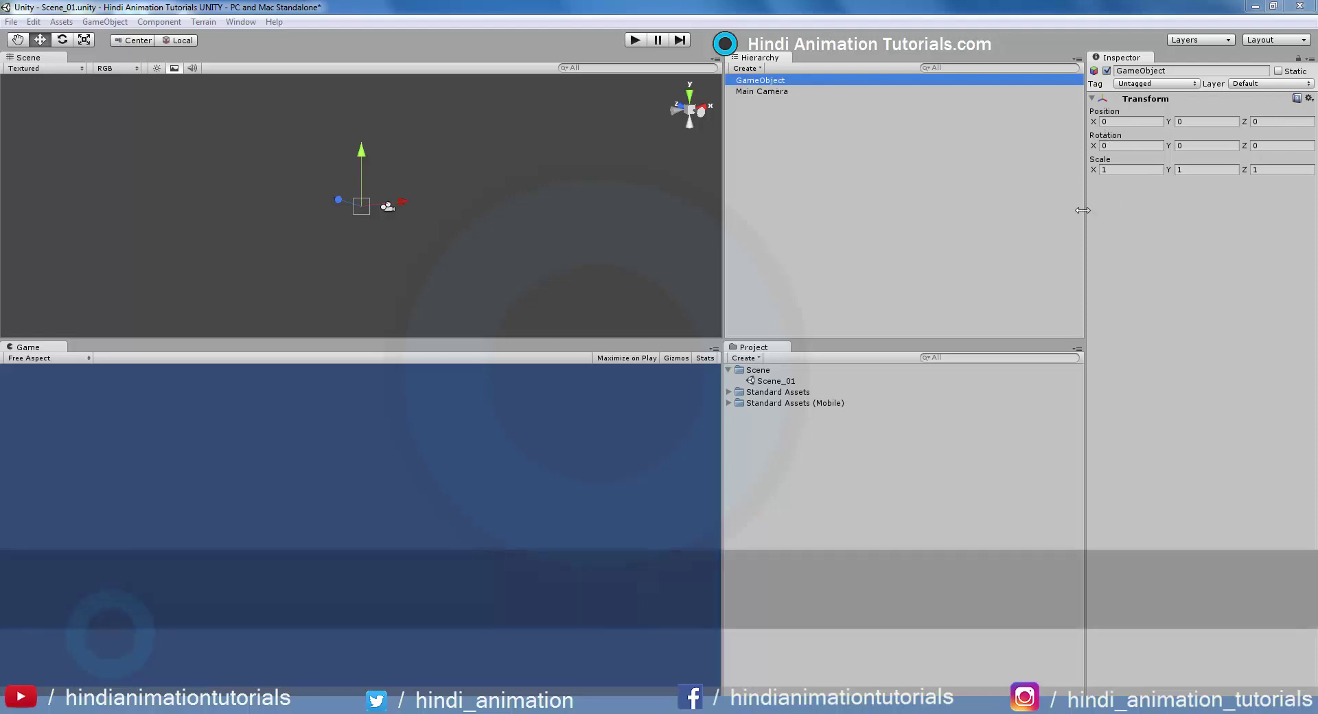
pyautogui.click(1055, 253)
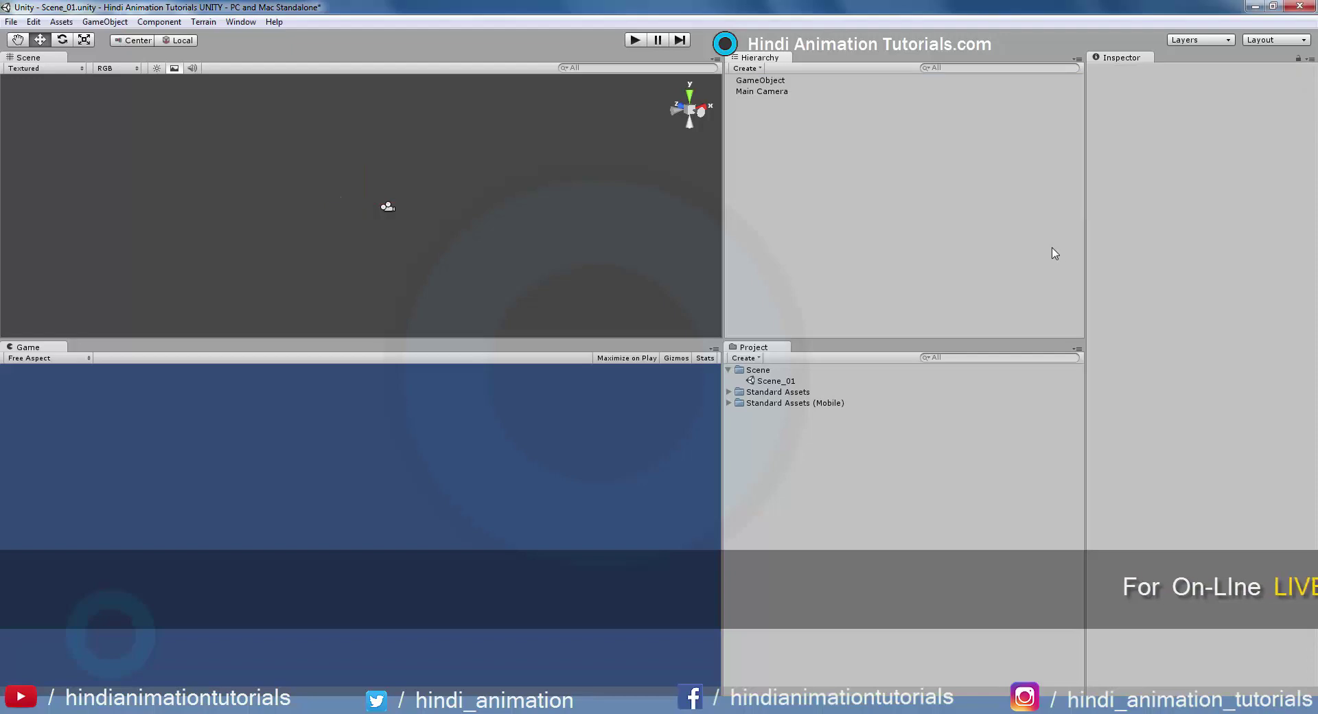
pyautogui.click(158, 21)
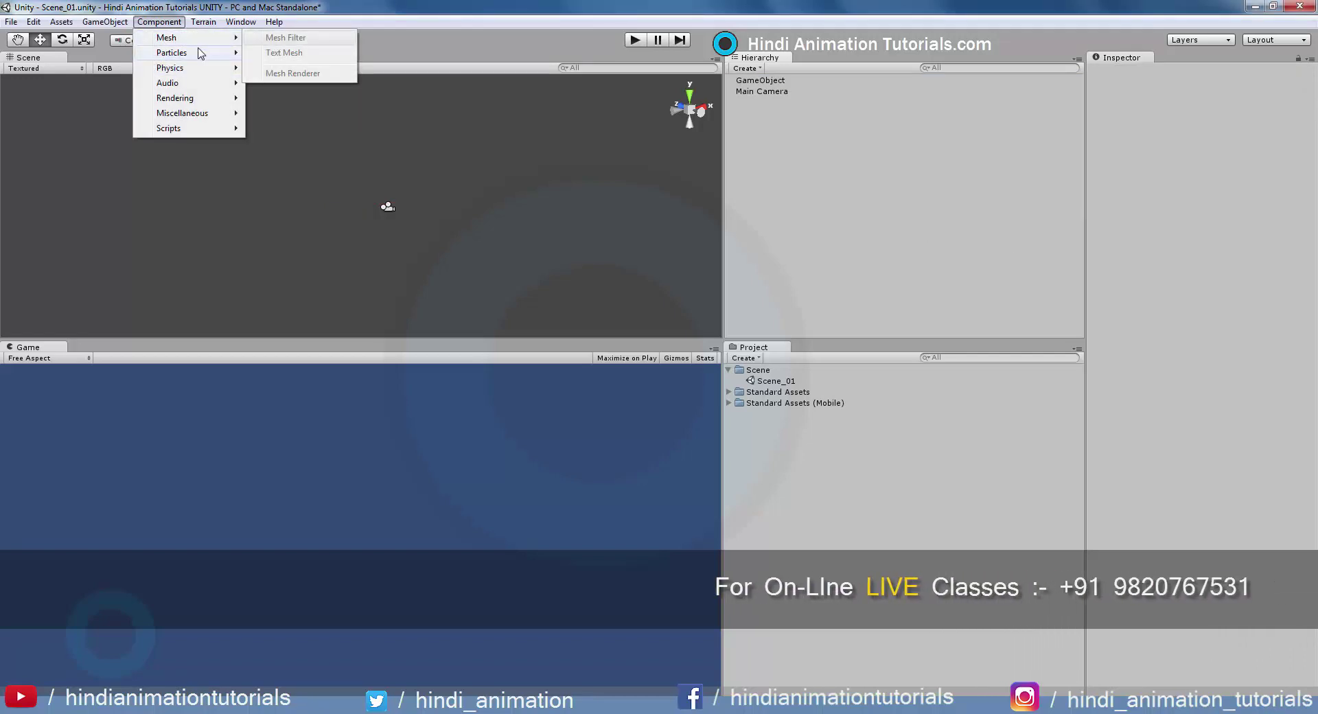
pyautogui.moveTo(197, 52)
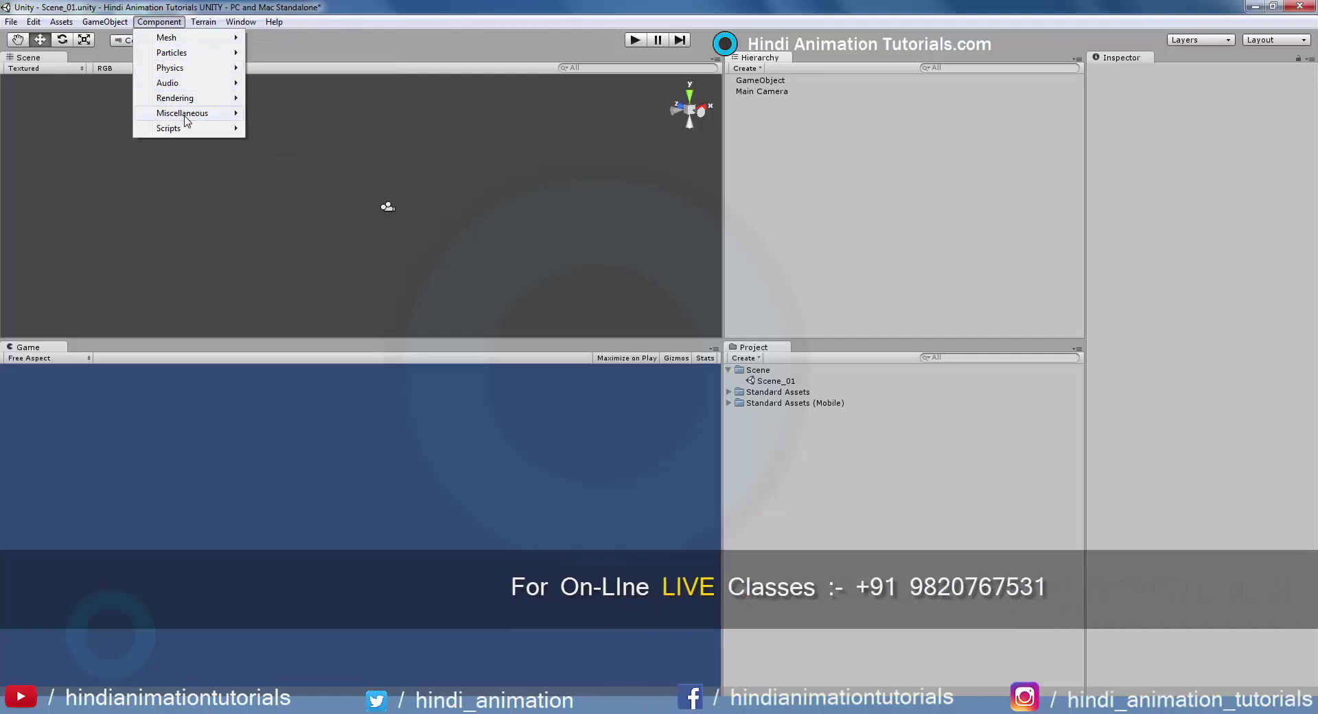
pyautogui.moveTo(184, 113)
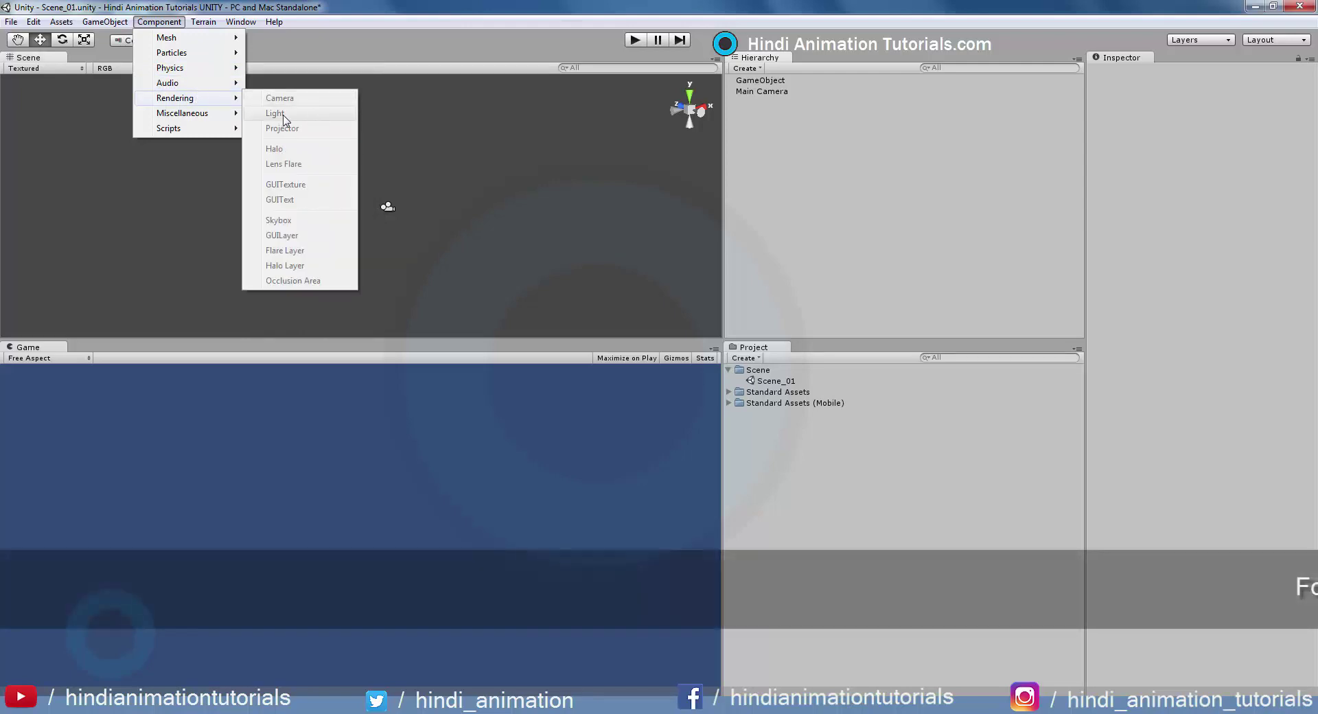
pyautogui.click(754, 81)
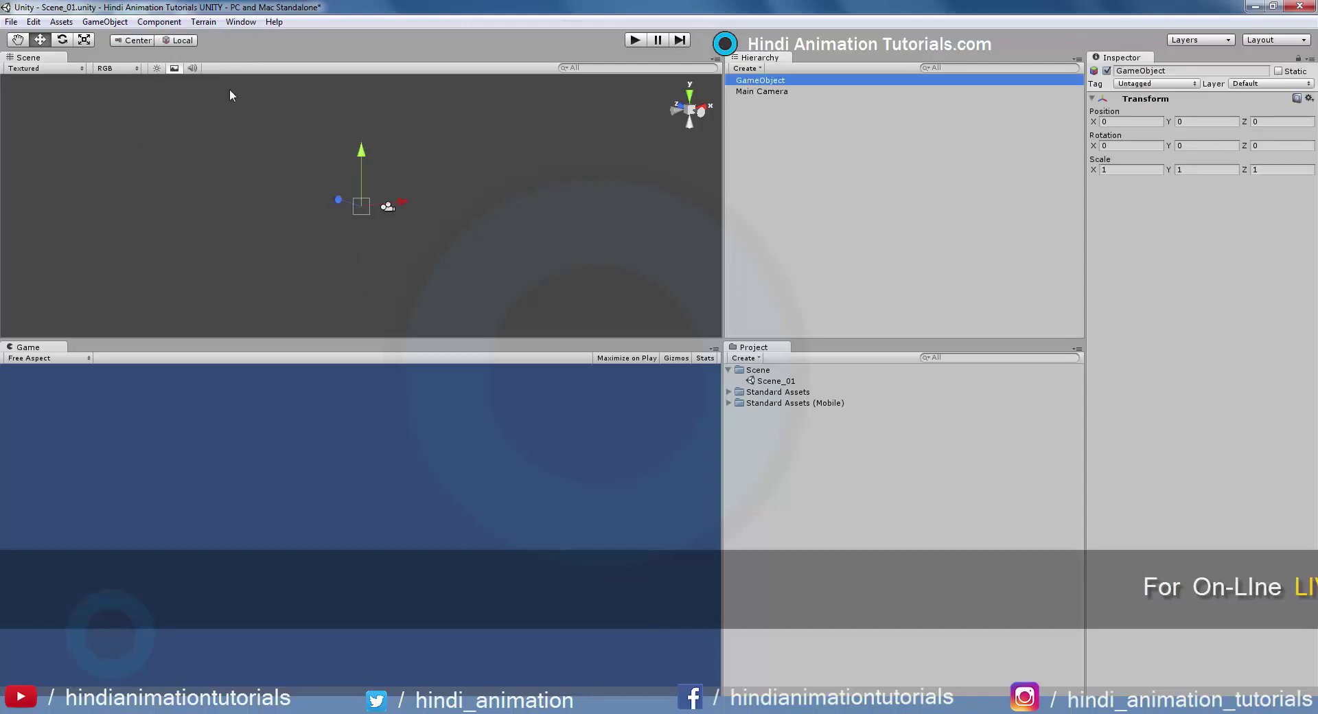
pyautogui.click(159, 22)
pyautogui.moveTo(199, 98)
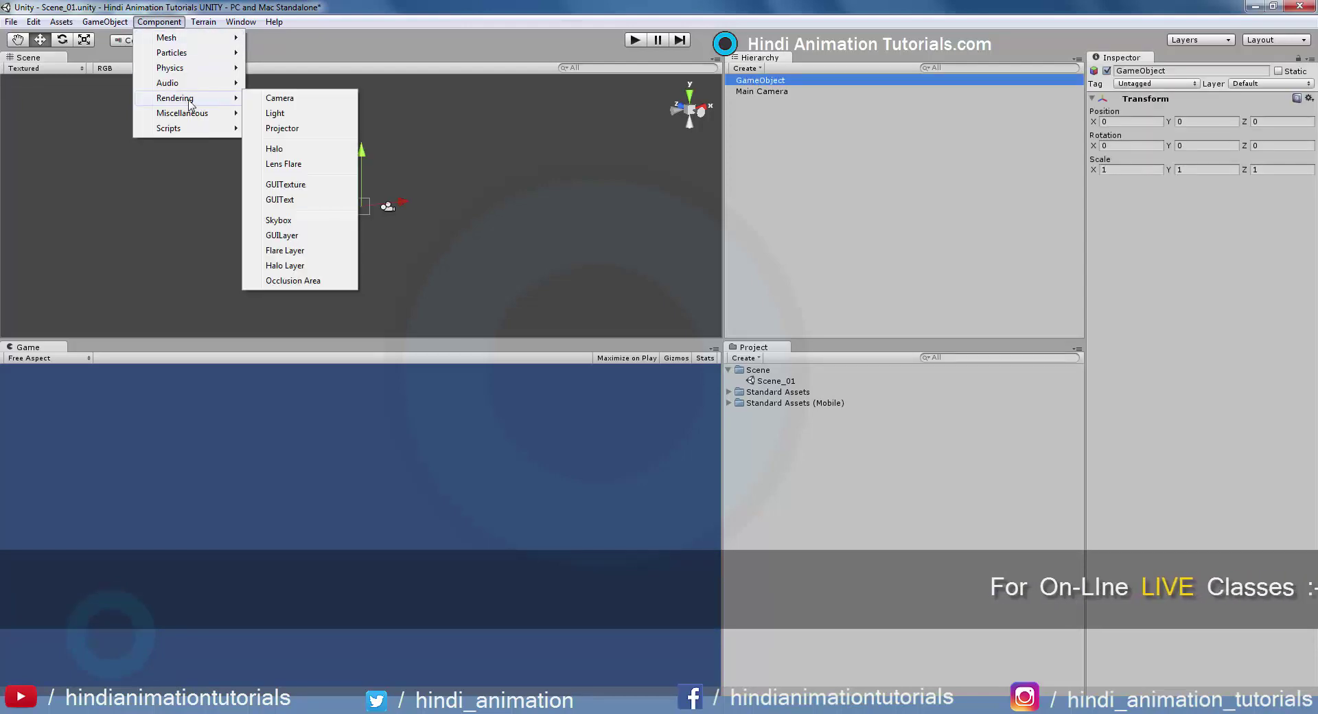
pyautogui.click(307, 120)
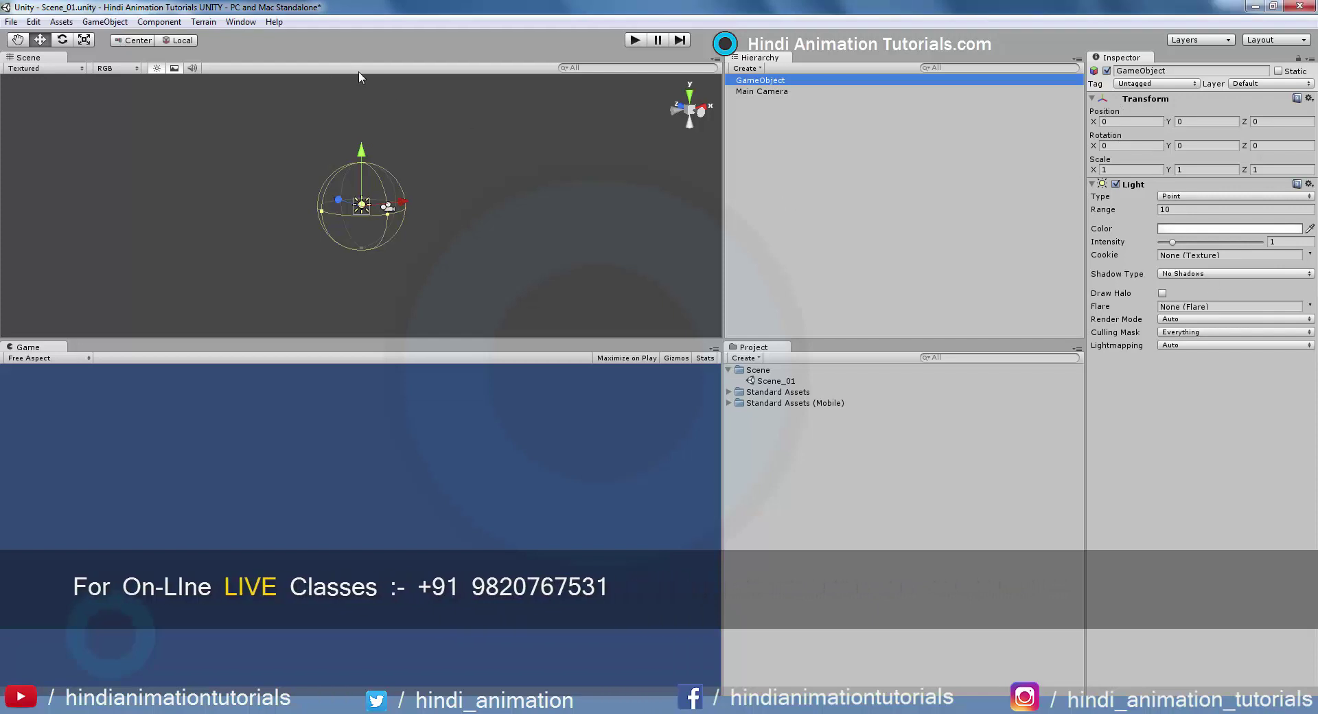
pyautogui.click(159, 21)
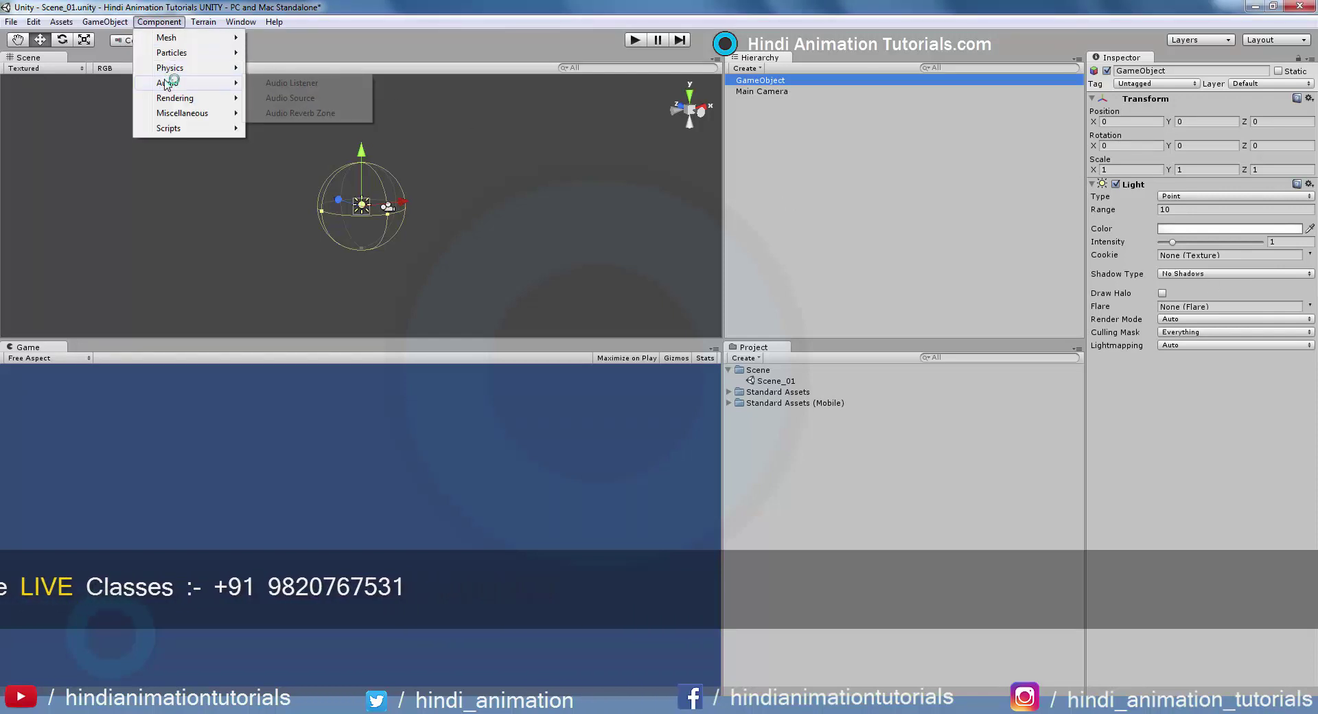
pyautogui.click(318, 100)
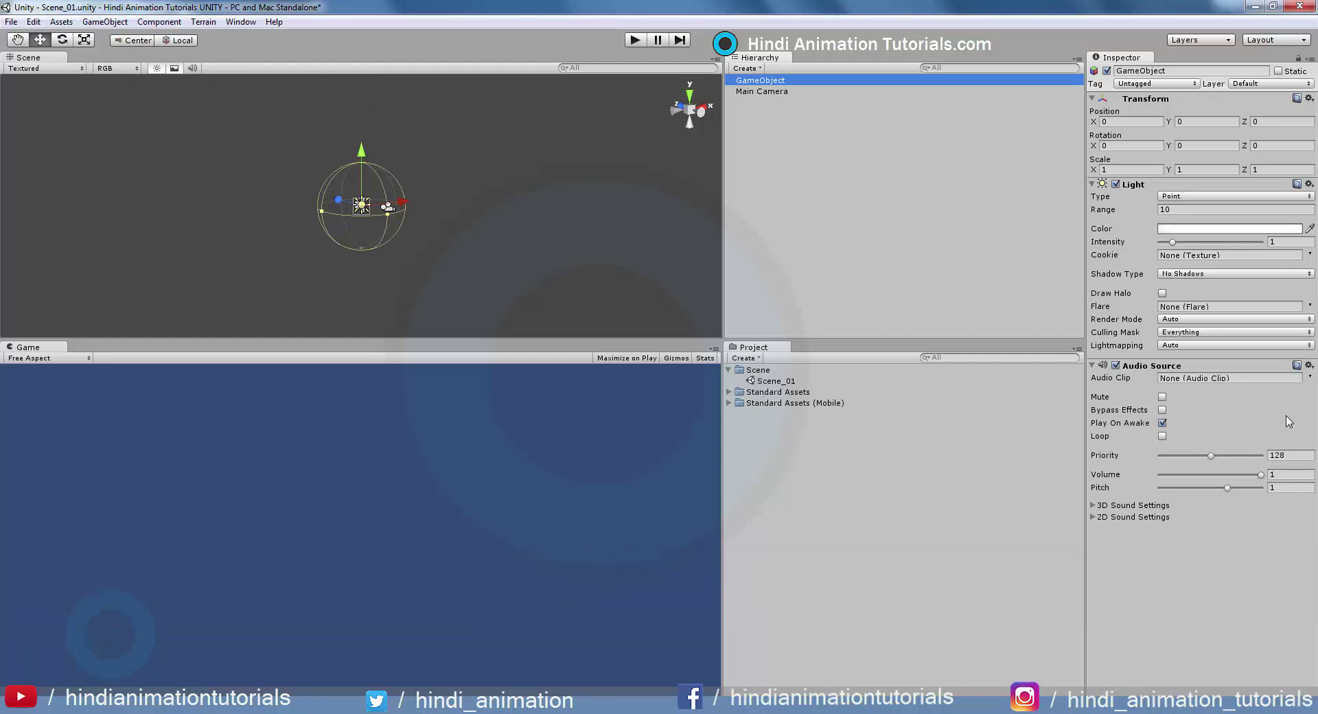
pyautogui.click(1309, 366)
pyautogui.click(1243, 390)
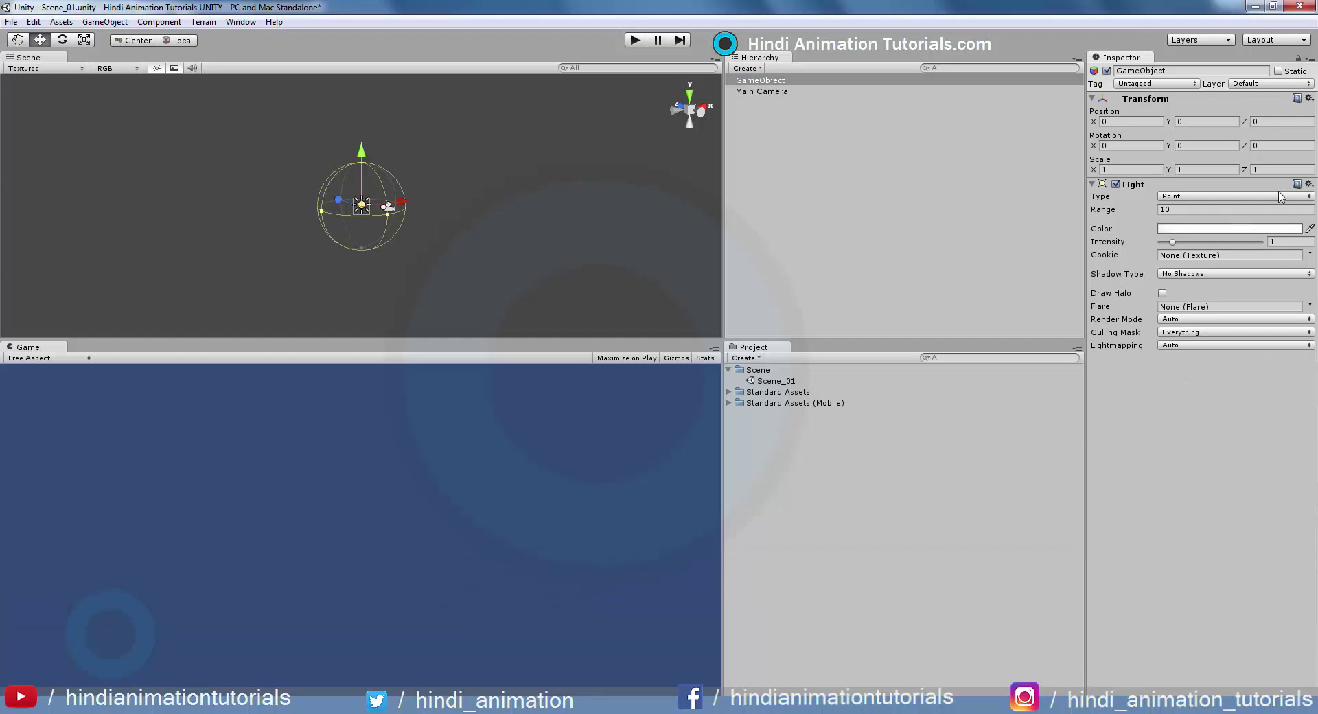
pyautogui.click(1251, 209)
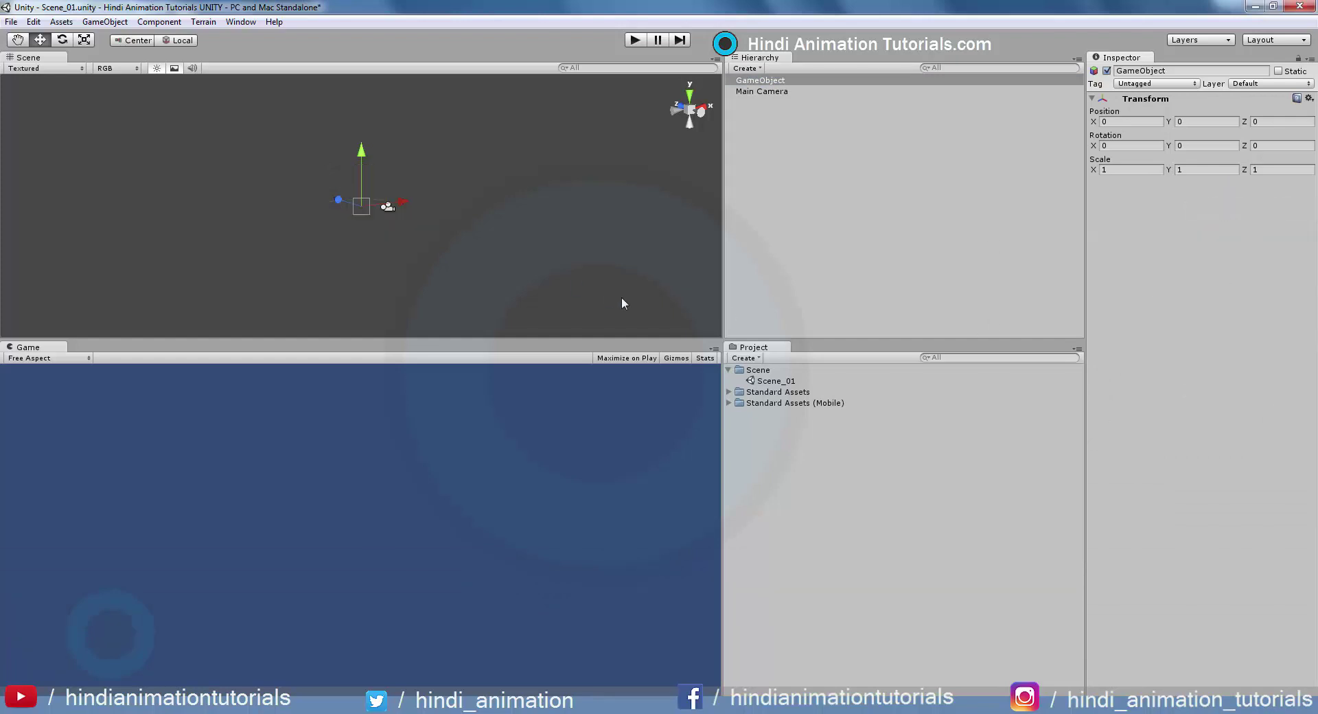
# Inspect Main Camera, then preview the RollABall and SmoothFollow2D scripts in Standard Assets (Mobile) > Scripts
pyautogui.click(783, 92)
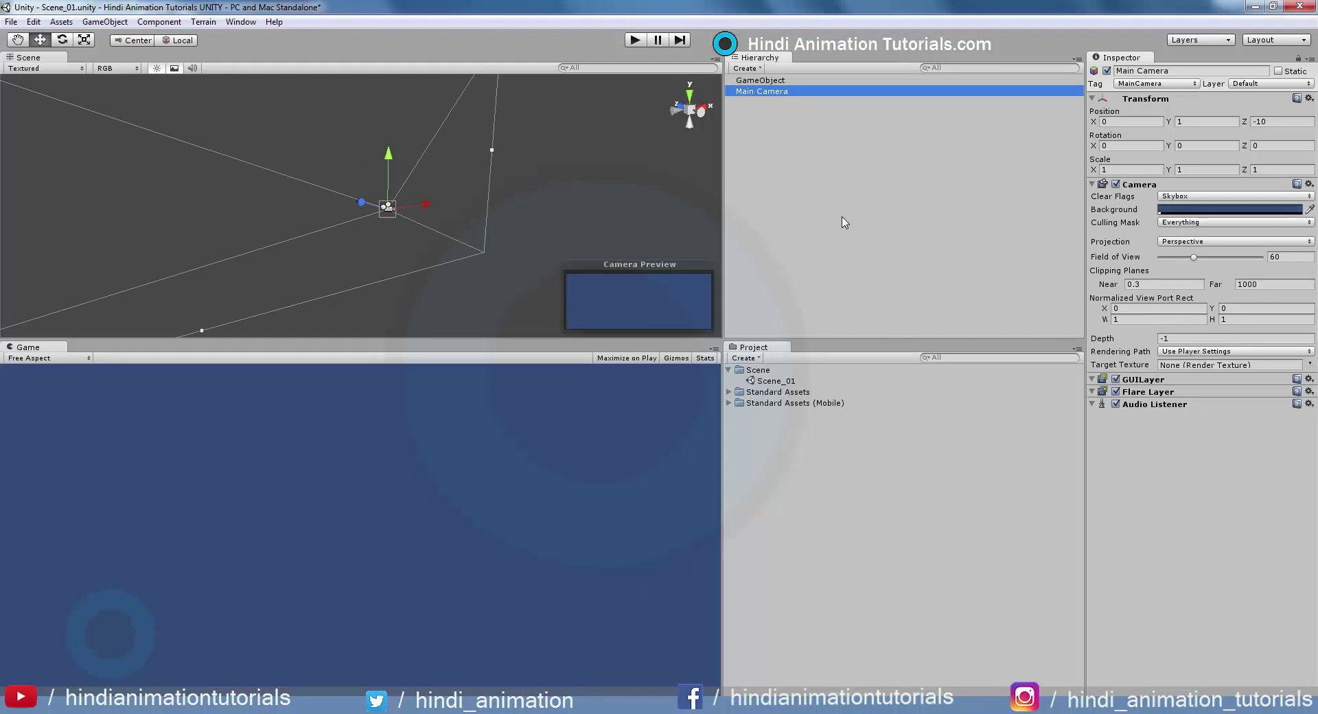
pyautogui.press('Up')
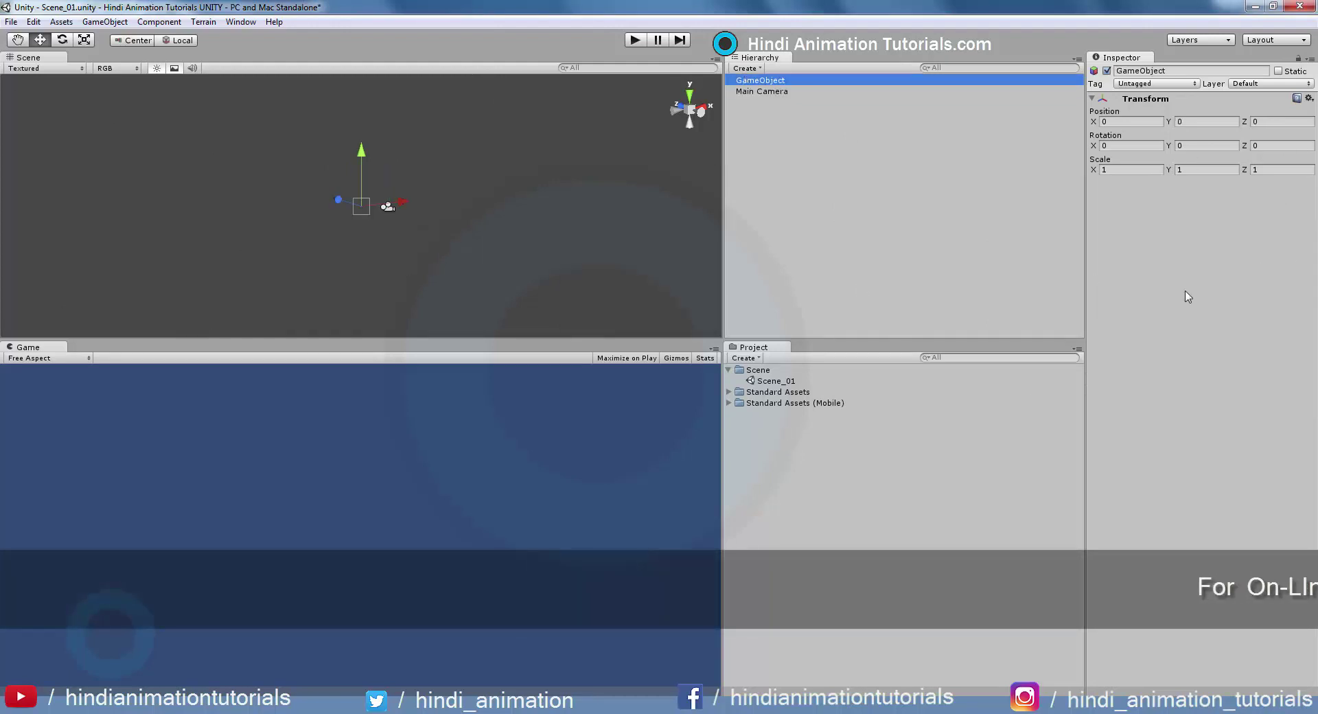
pyautogui.click(729, 404)
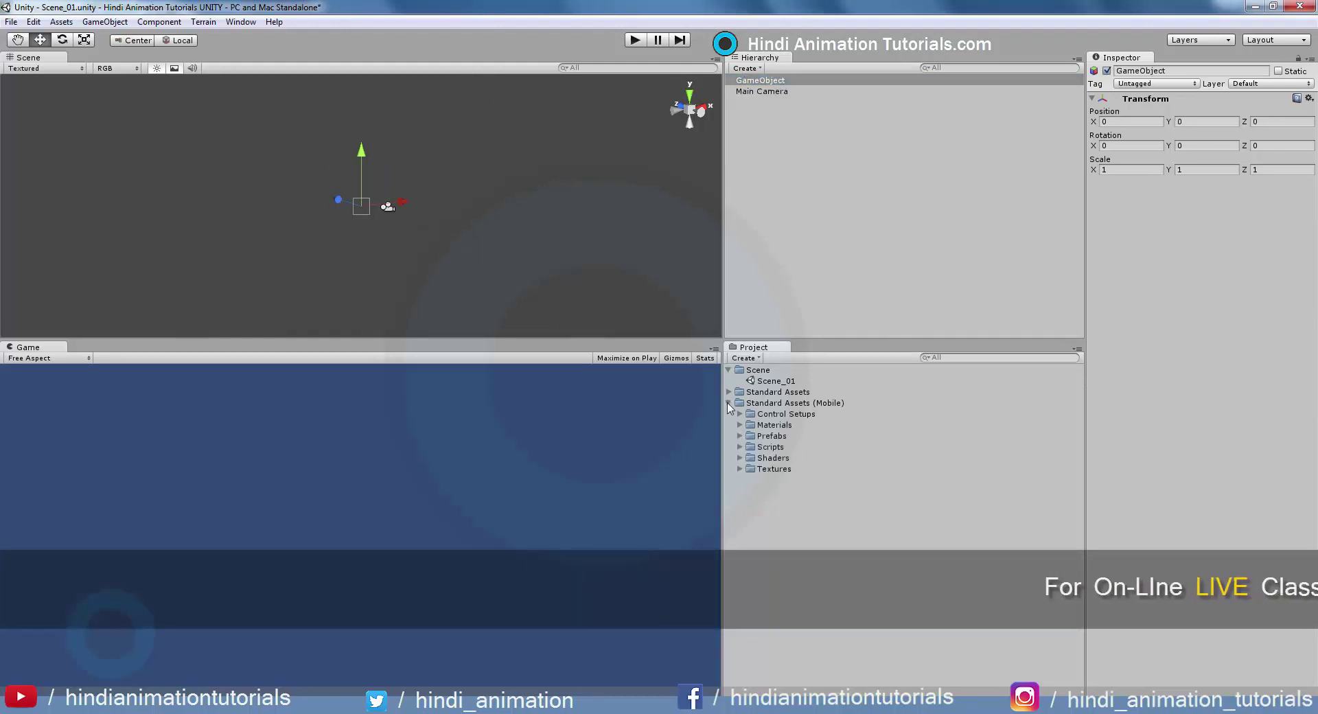
pyautogui.click(740, 447)
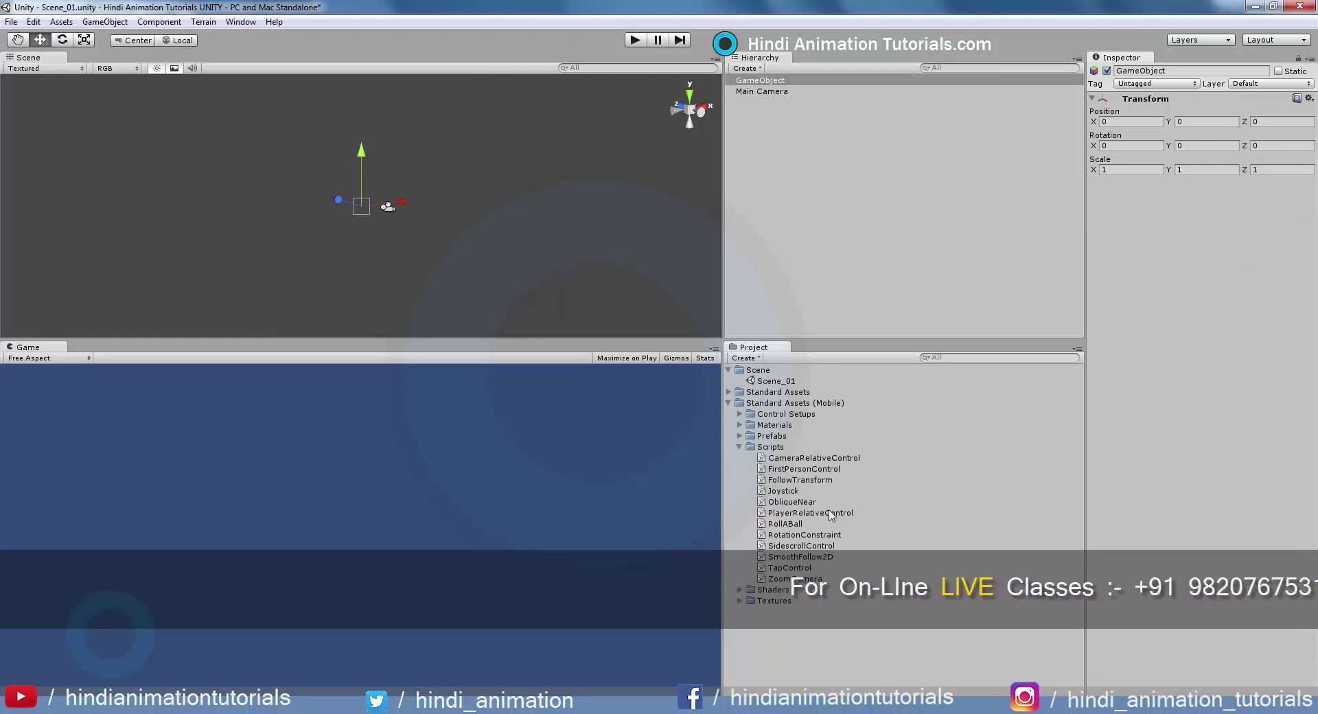
pyautogui.click(811, 513)
pyautogui.click(790, 524)
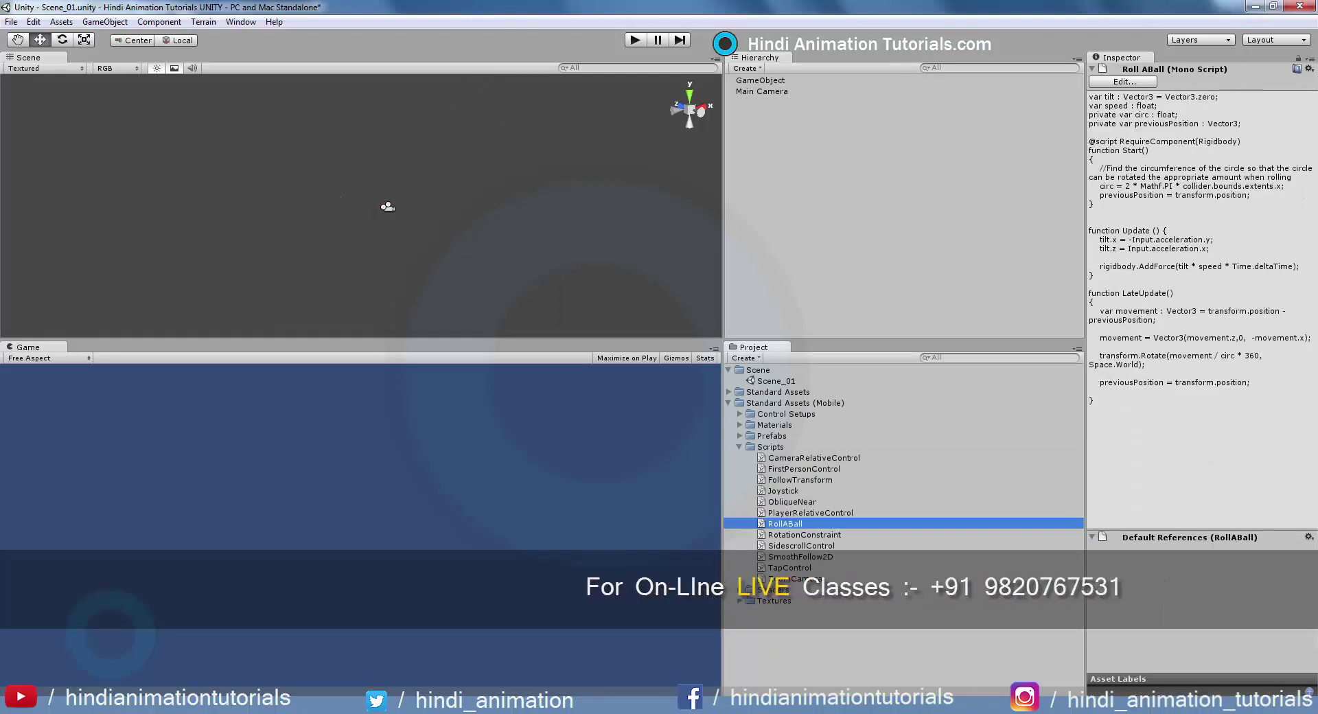
pyautogui.click(797, 556)
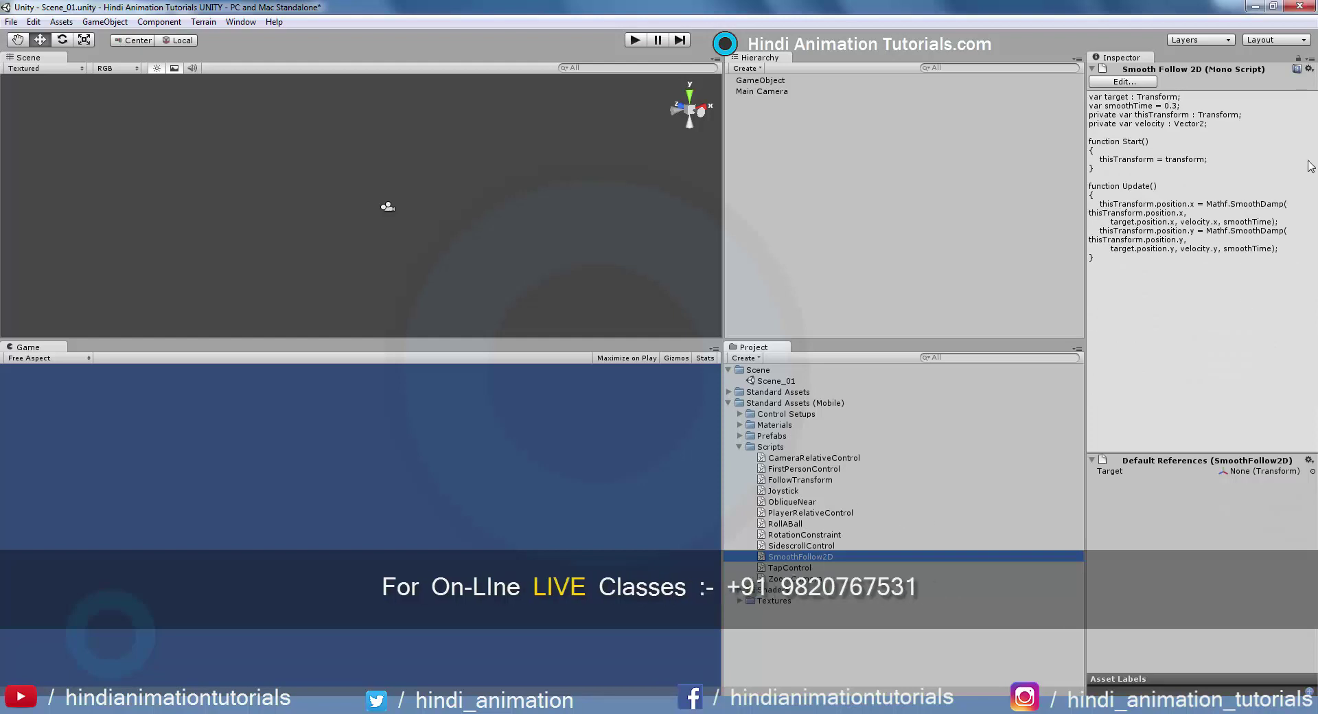
# Reselect the empty GameObject, collapse Standard Assets (Mobile), and open the Terrain menu
pyautogui.click(755, 81)
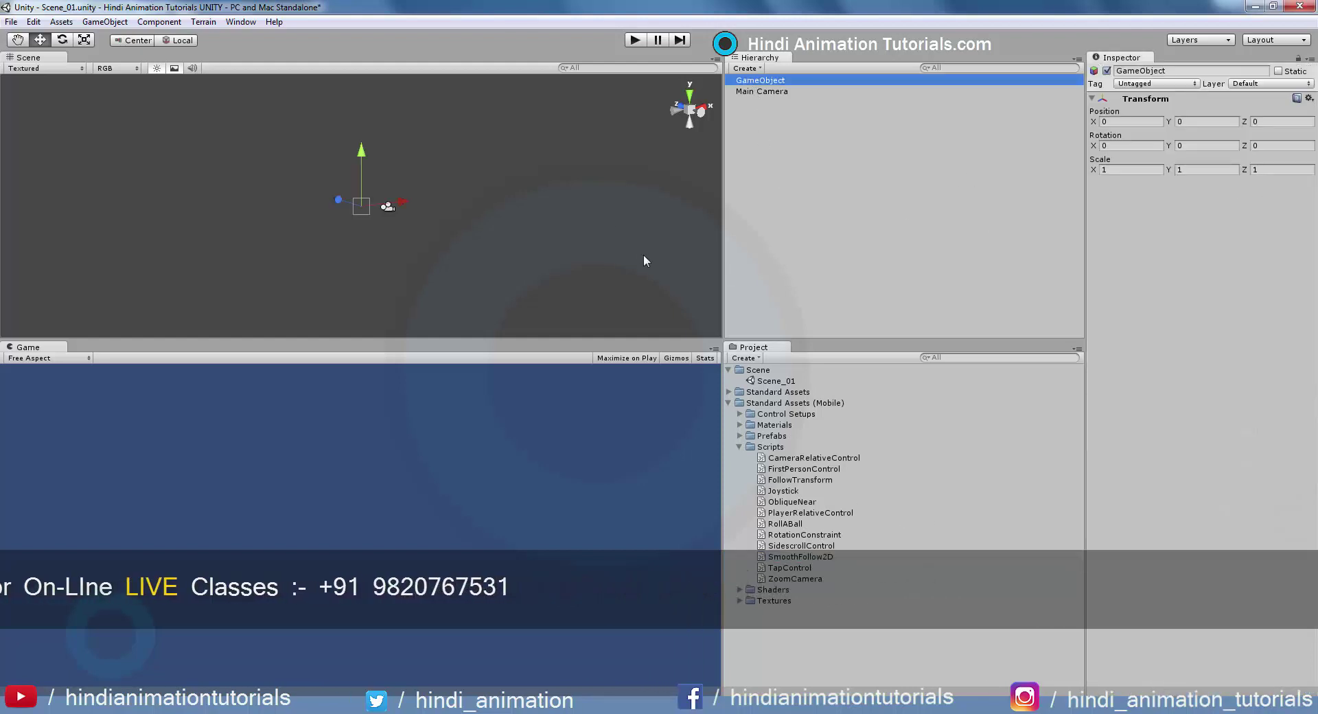
pyautogui.click(729, 403)
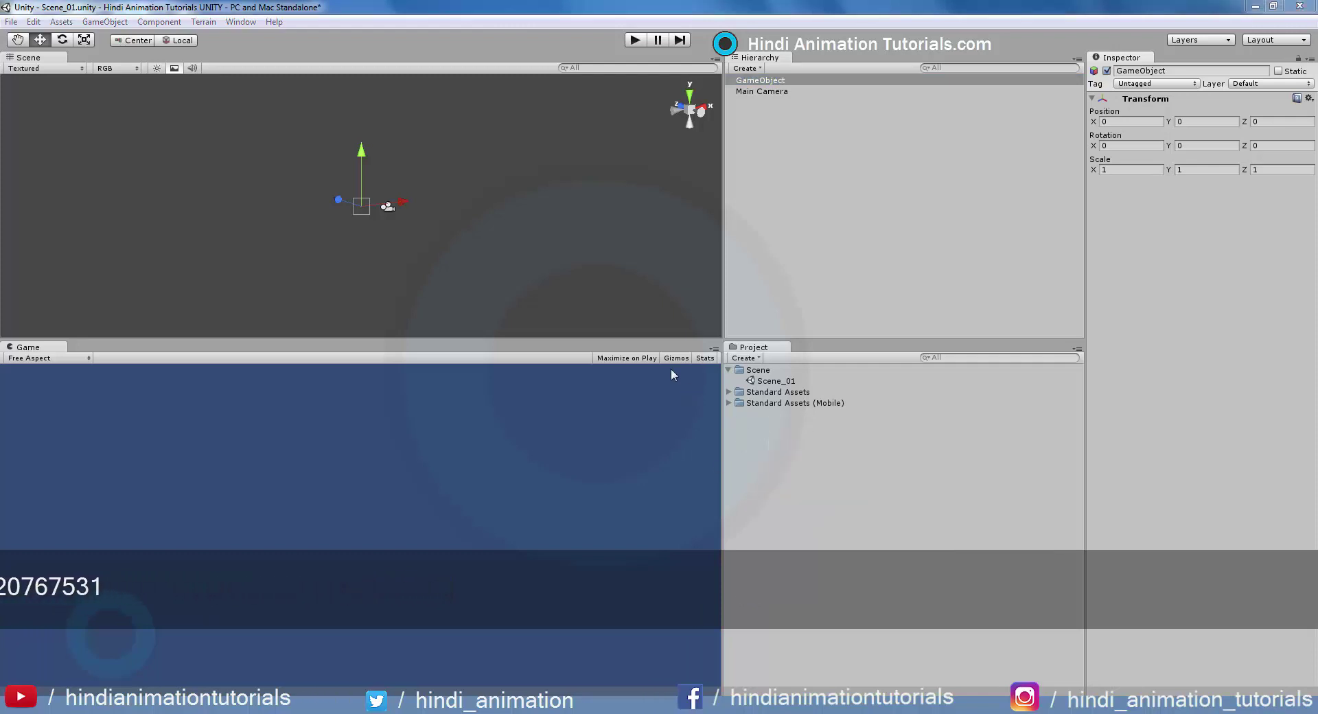
pyautogui.click(195, 24)
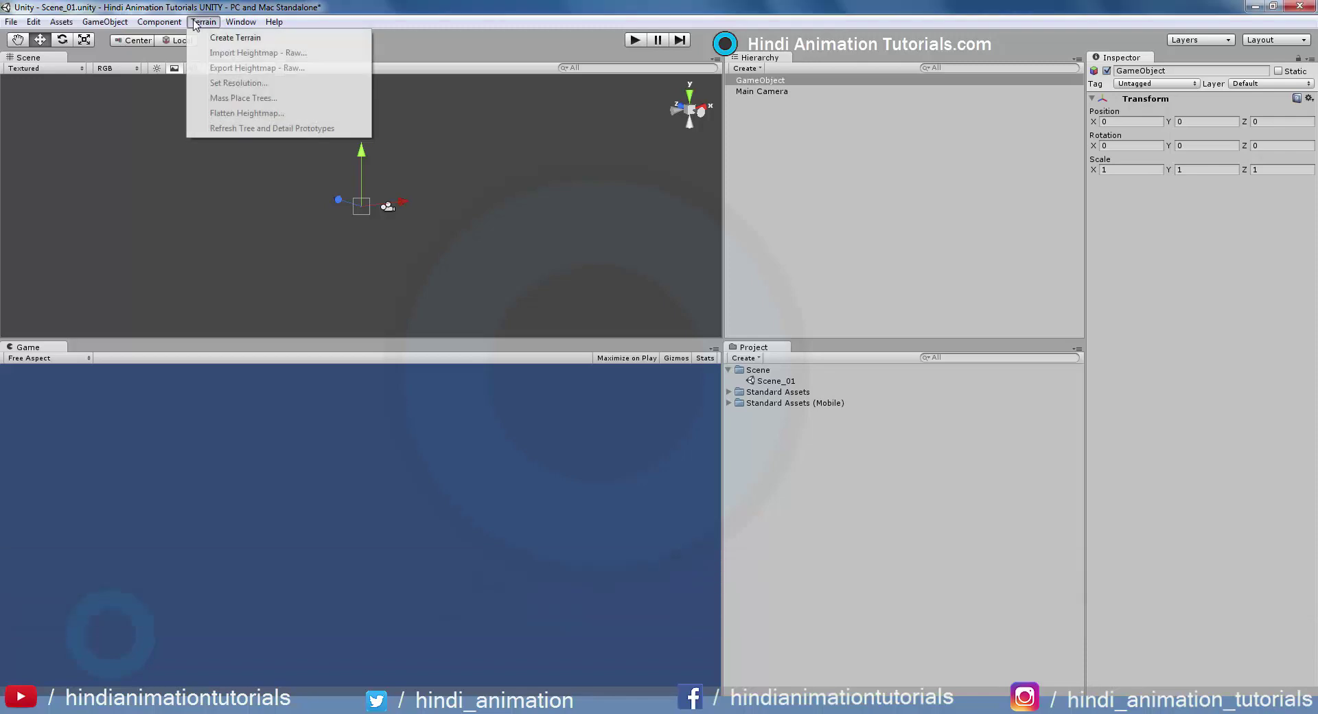
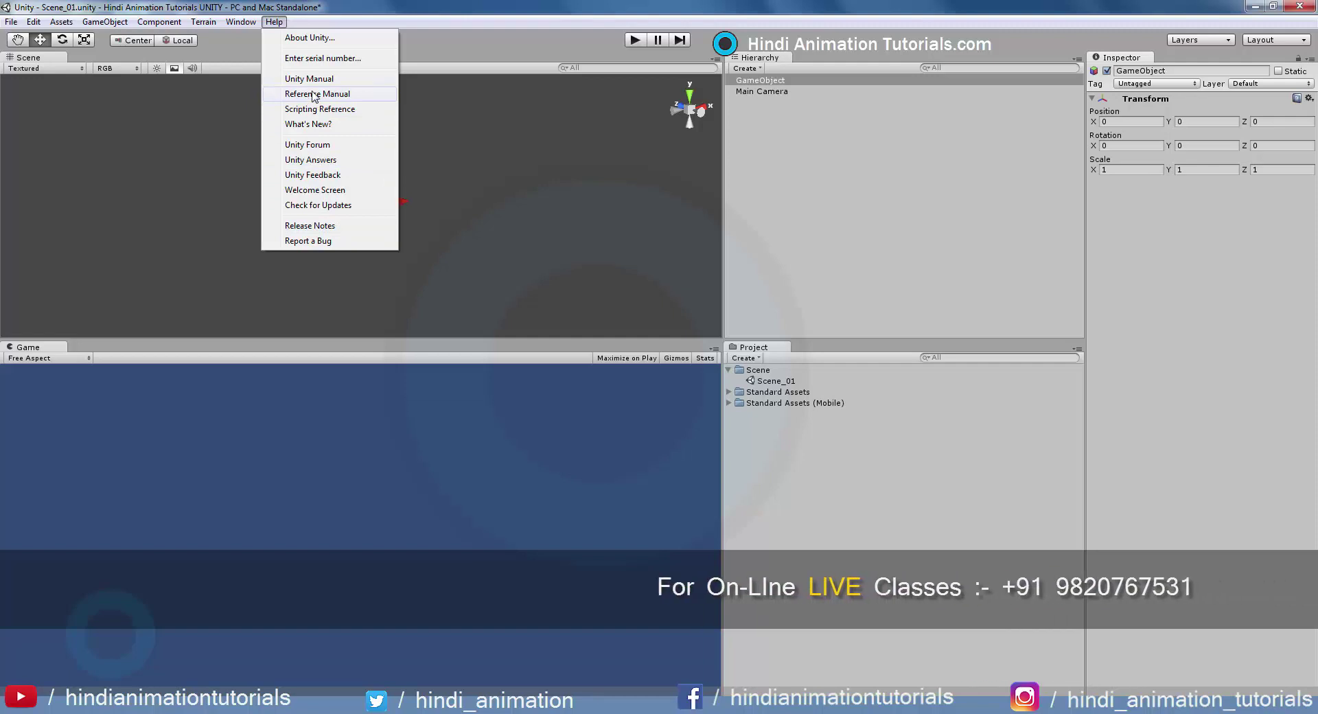
pyautogui.moveTo(167, 28)
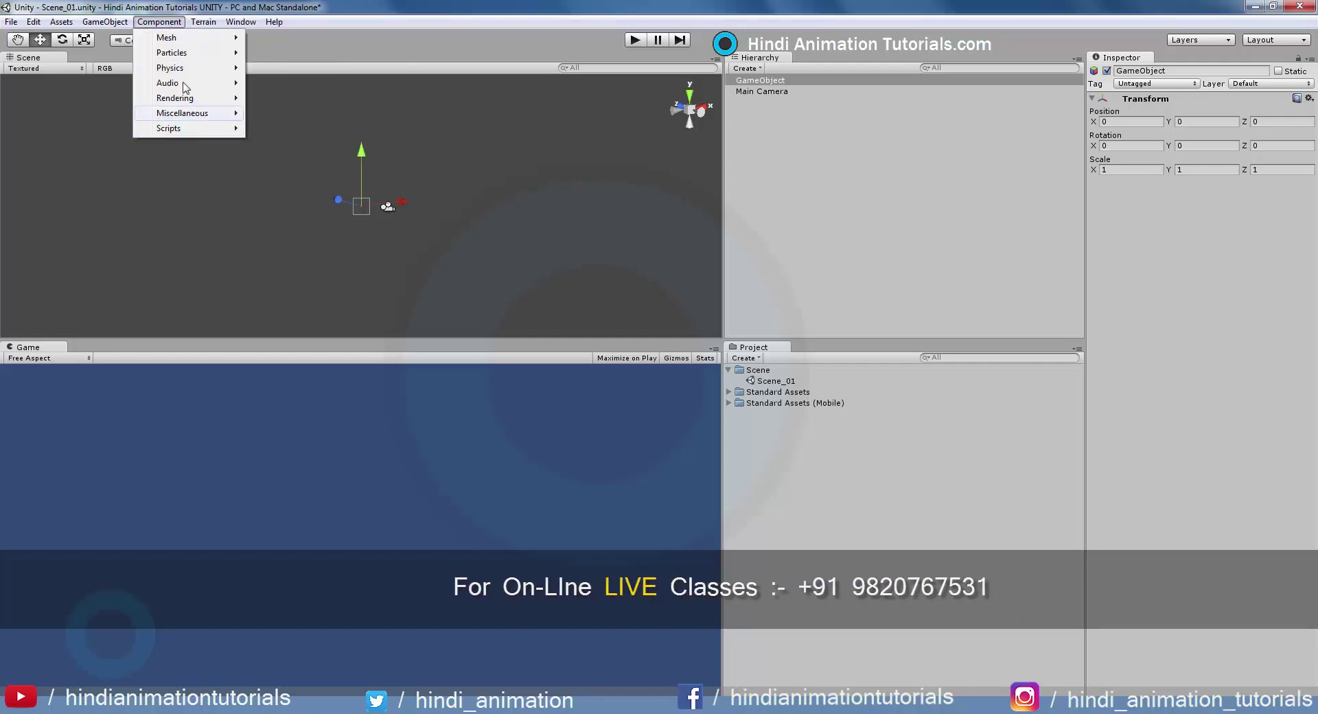
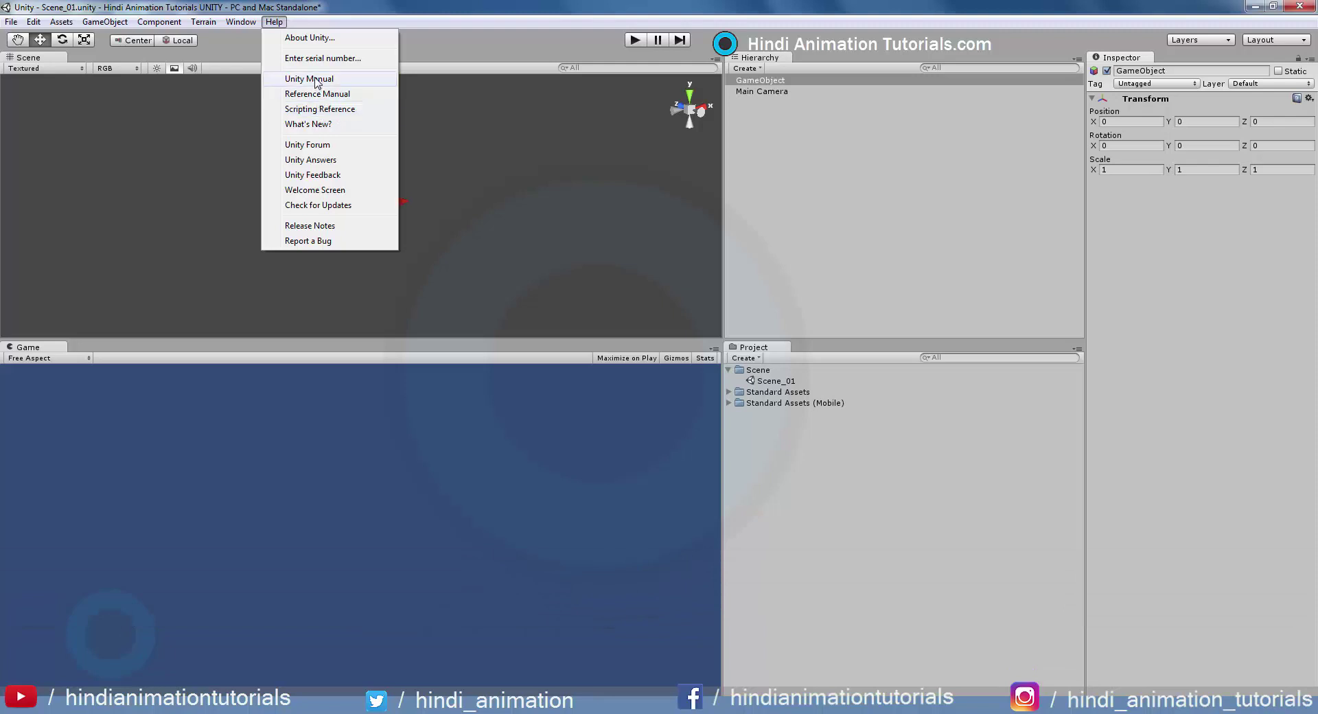
# Open the Unity Manual in the web browser from Unity's Help menu
pyautogui.click(317, 81)
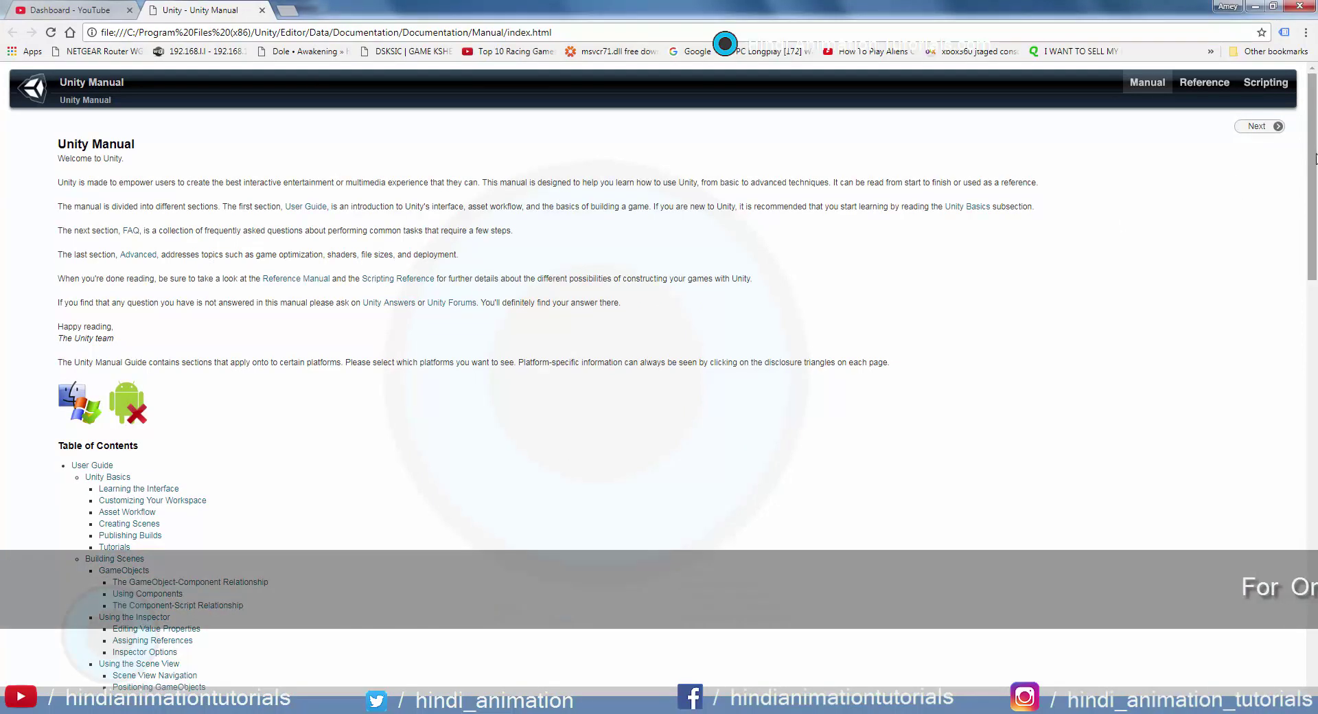
# Scroll the Unity Manual down until its full Table of Contents fills the window
pyautogui.scroll(-1, 243, 211)
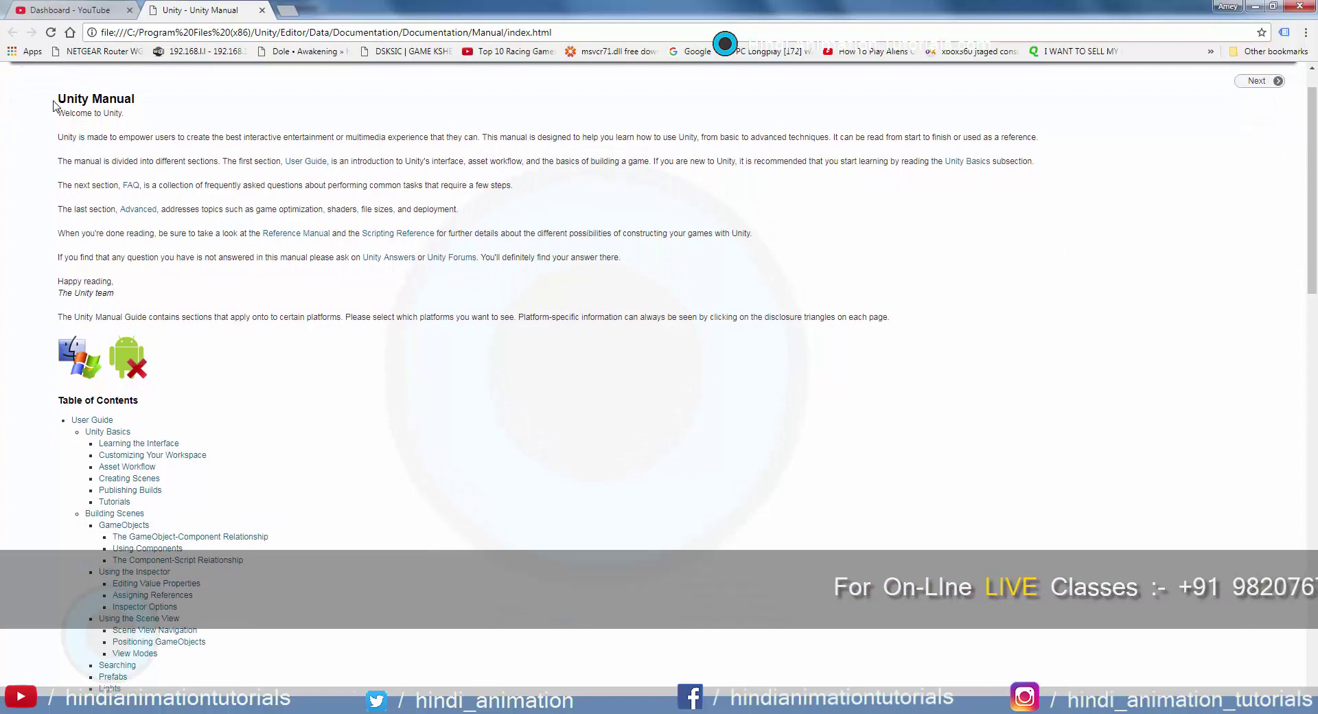
pyautogui.moveTo(58, 99); pyautogui.dragTo(128, 121)
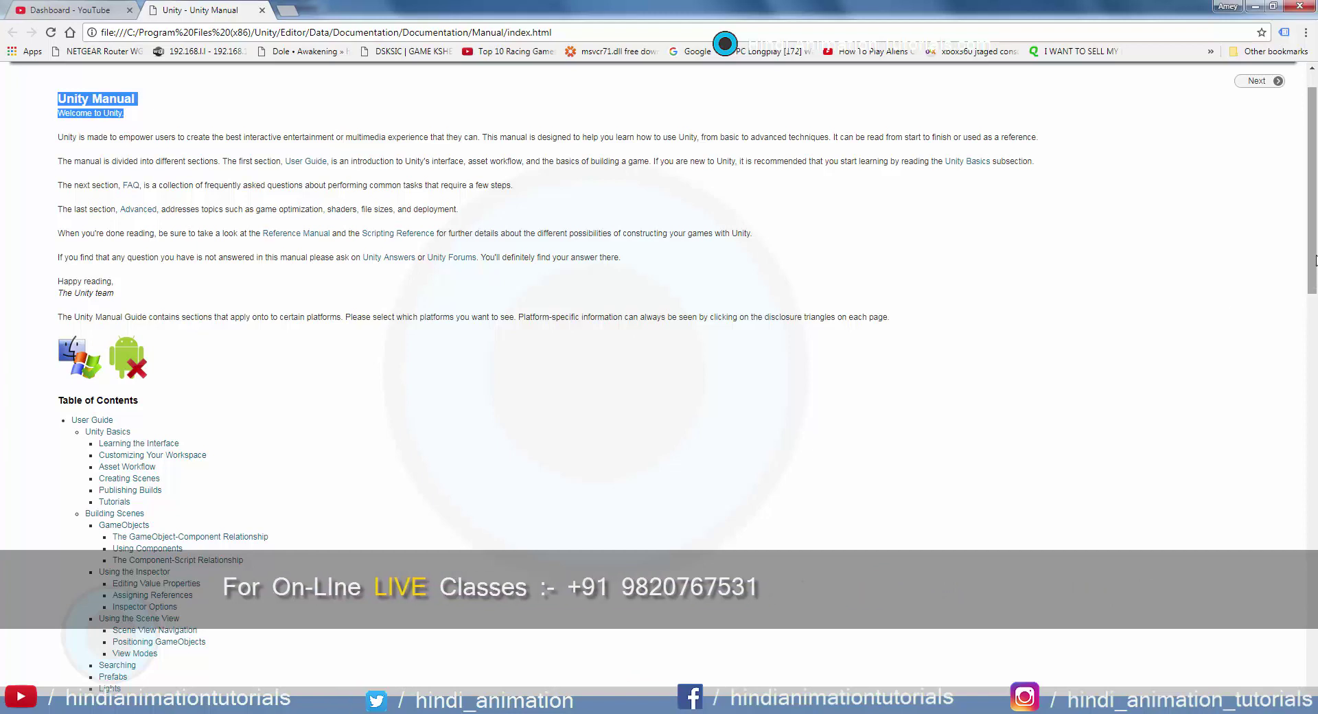
pyautogui.moveTo(1315, 261); pyautogui.dragTo(1315, 365)
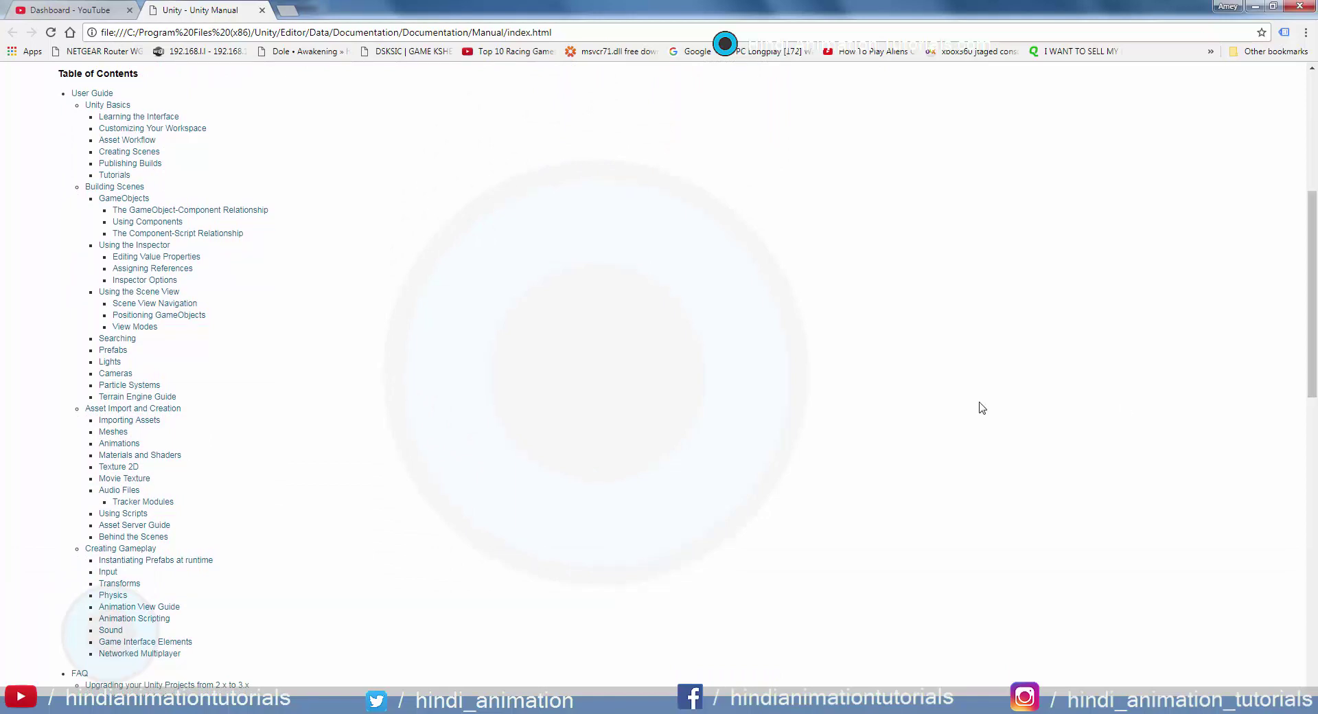